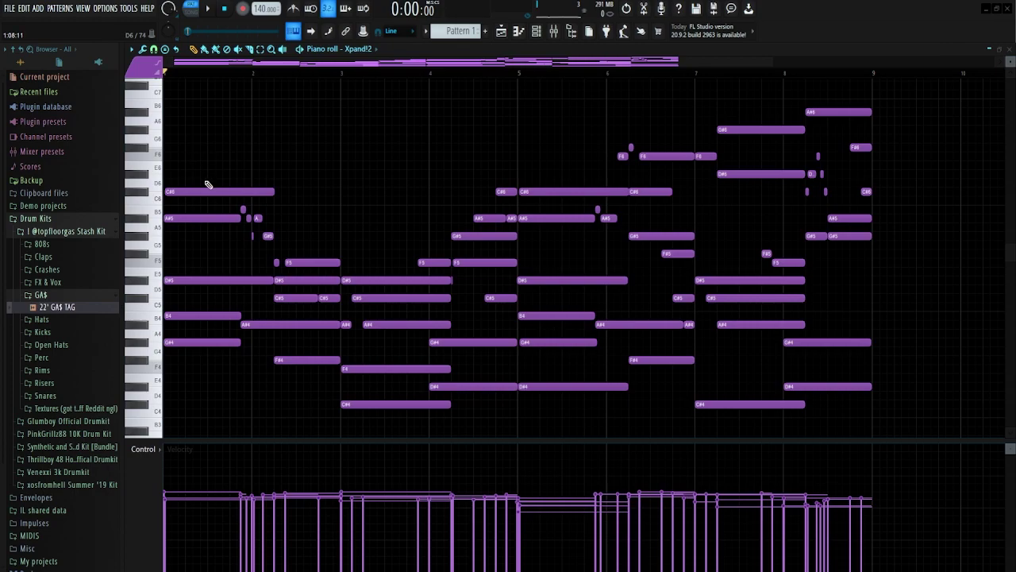
Highlight the stacked chords of bars 1 to 4 in the Xpand!2 melody, one group at a time, clearing each selection.
drag(209, 169, 191, 416)
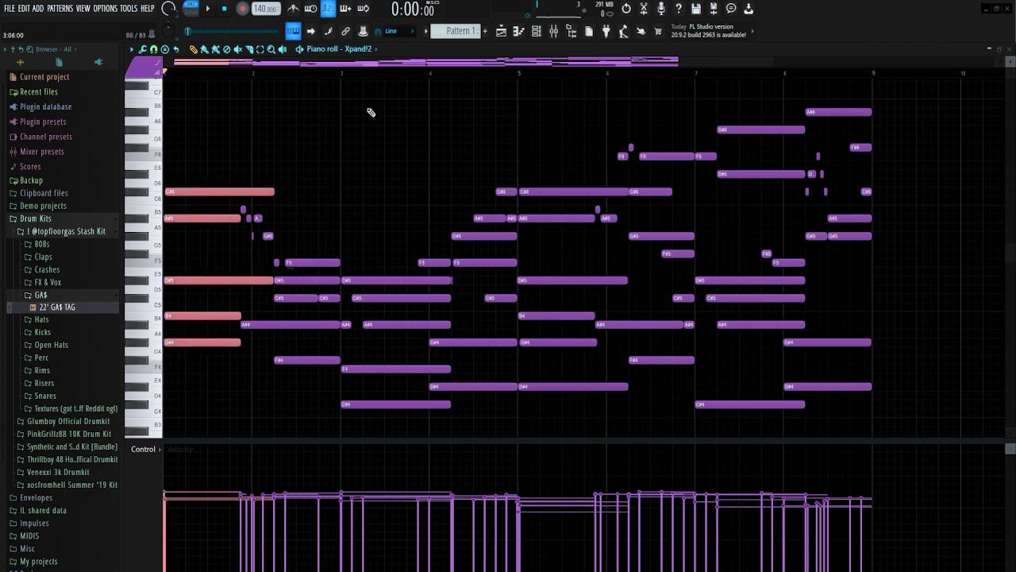
key(ctrl+d)
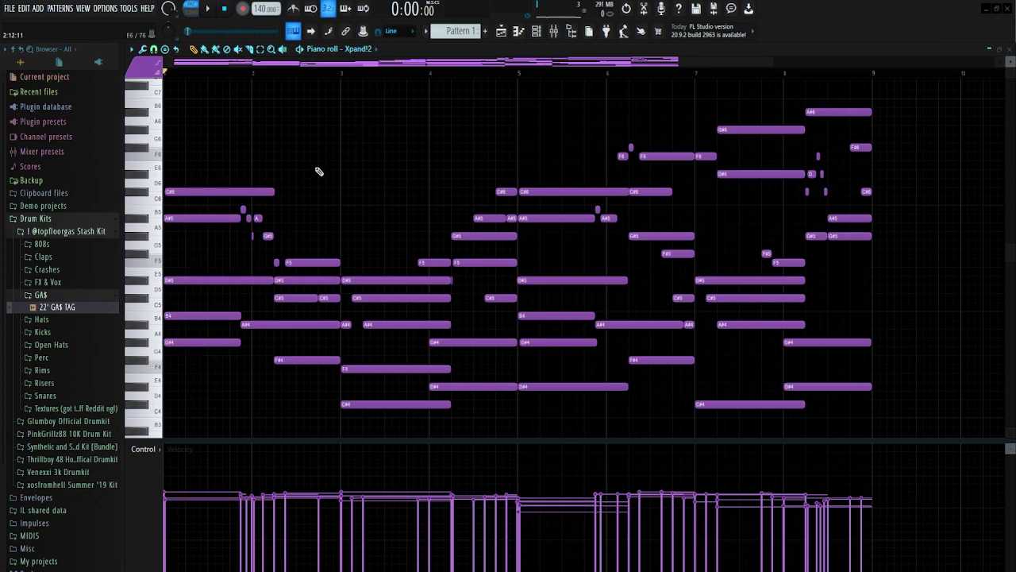
drag(197, 163, 195, 414)
key(ctrl+d)
drag(302, 215, 300, 389)
key(ctrl+d)
drag(376, 212, 376, 417)
key(ctrl+d)
drag(501, 174, 476, 449)
key(ctrl+d)
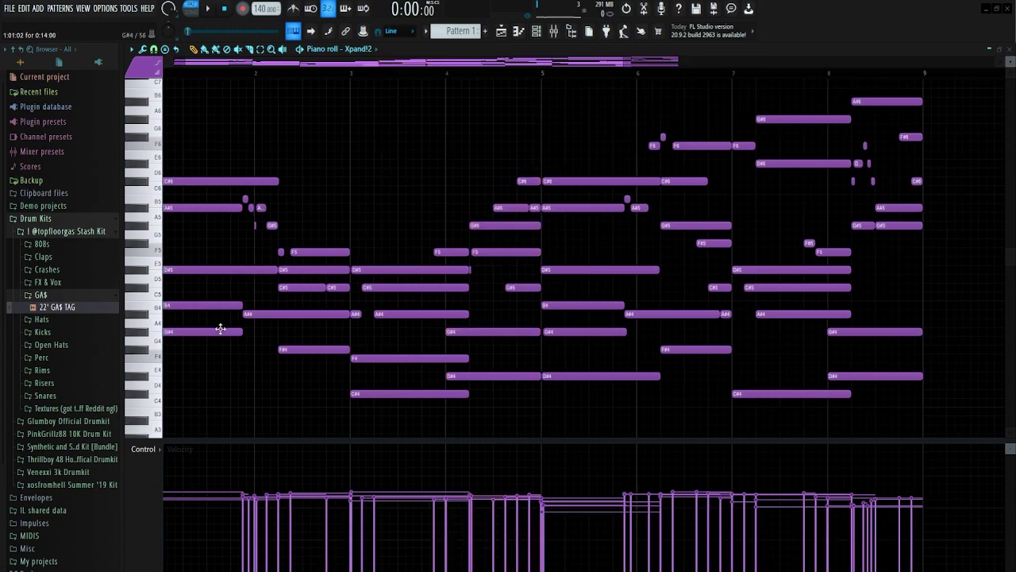
Examine bar 4 of the Xpand!2 melody closely, highlighting its sustained G#4 and D#4 notes.
scroll(220, 328, up, 2)
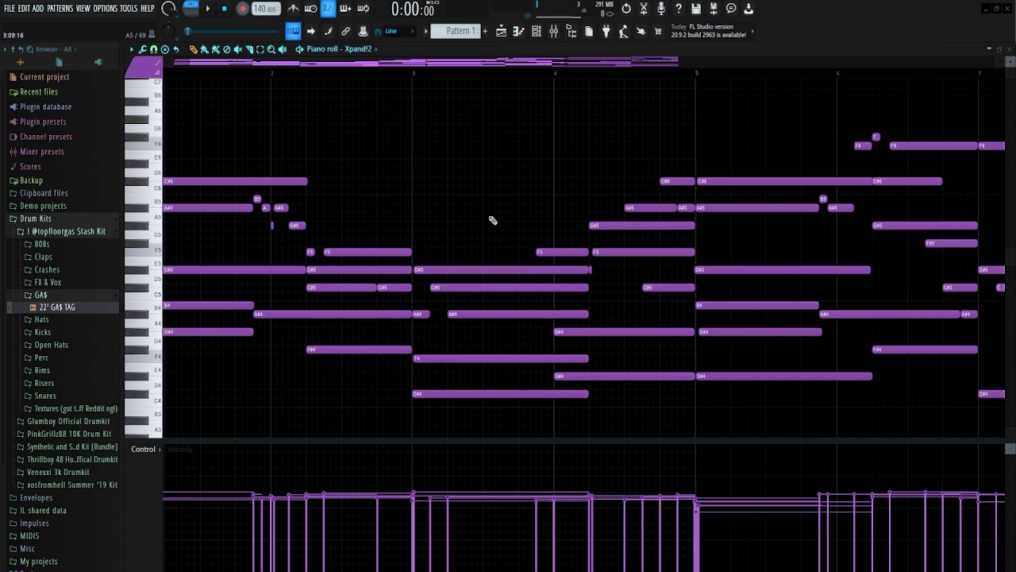
scroll(323, 283, down, 3)
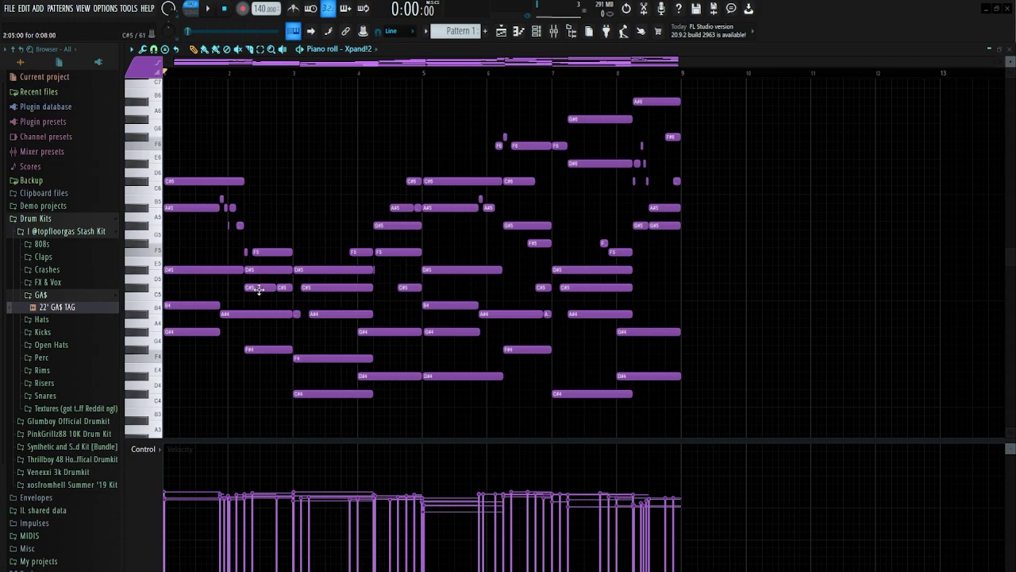
scroll(349, 349, up, 4)
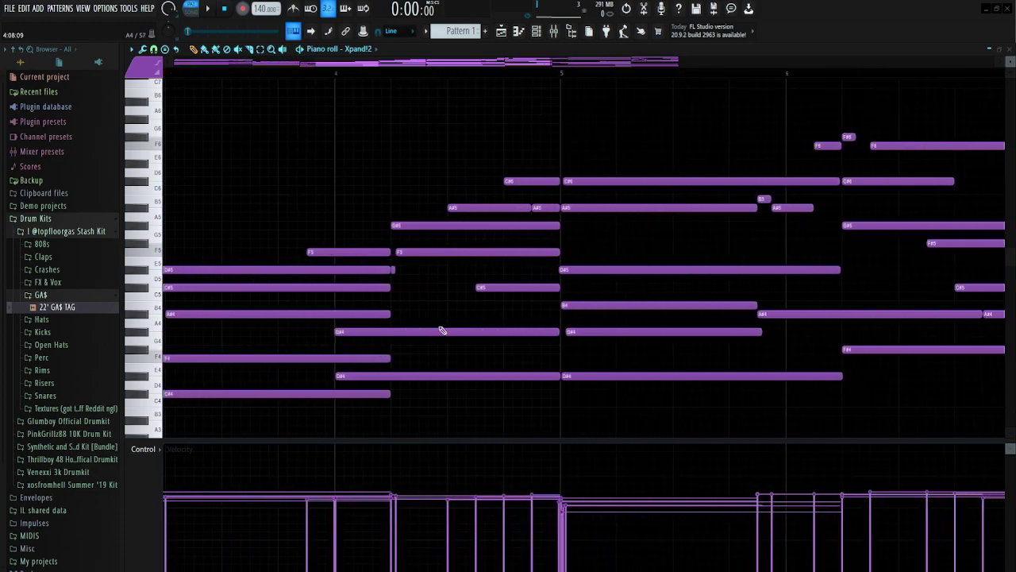
click(441, 331)
scroll(309, 361, up, 2)
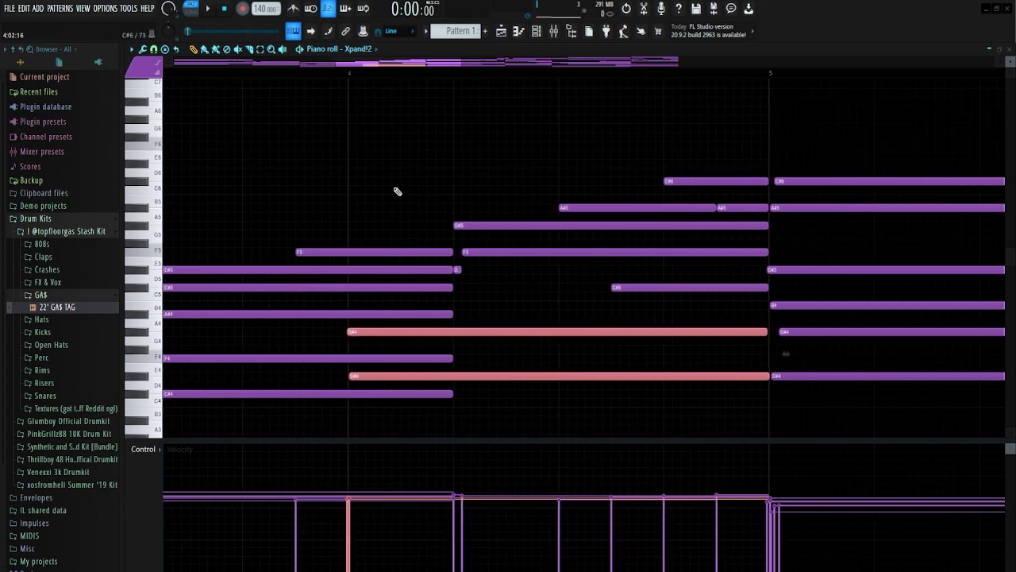
right_click(385, 175)
scroll(337, 373, up, 2)
drag(619, 327, 628, 401)
right_click(553, 299)
scroll(405, 326, down, 4)
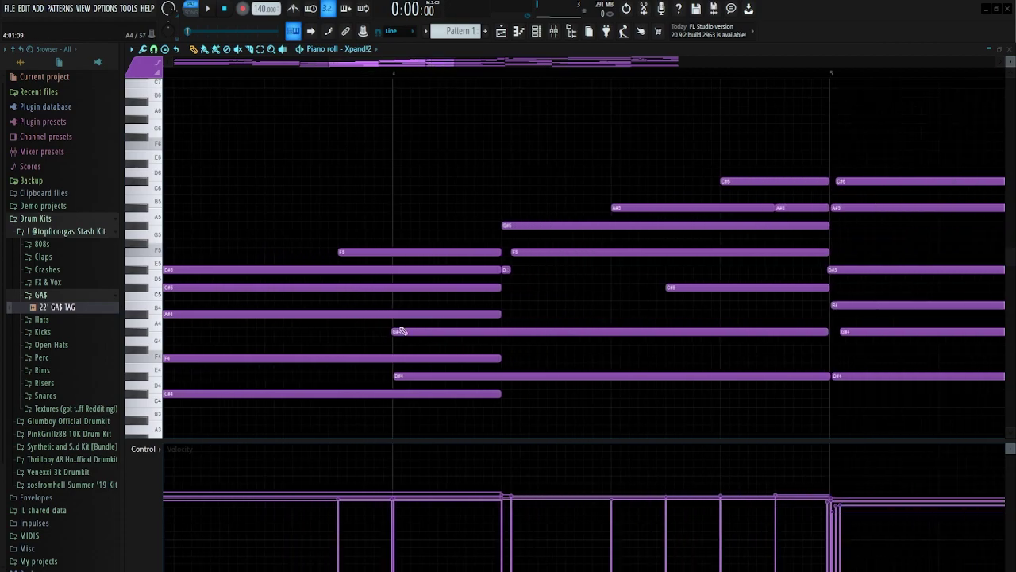
Highlight the full chord at bar 5, followed by the C#6, G#5 and F#4 chord in bar 6.
drag(322, 160, 317, 381)
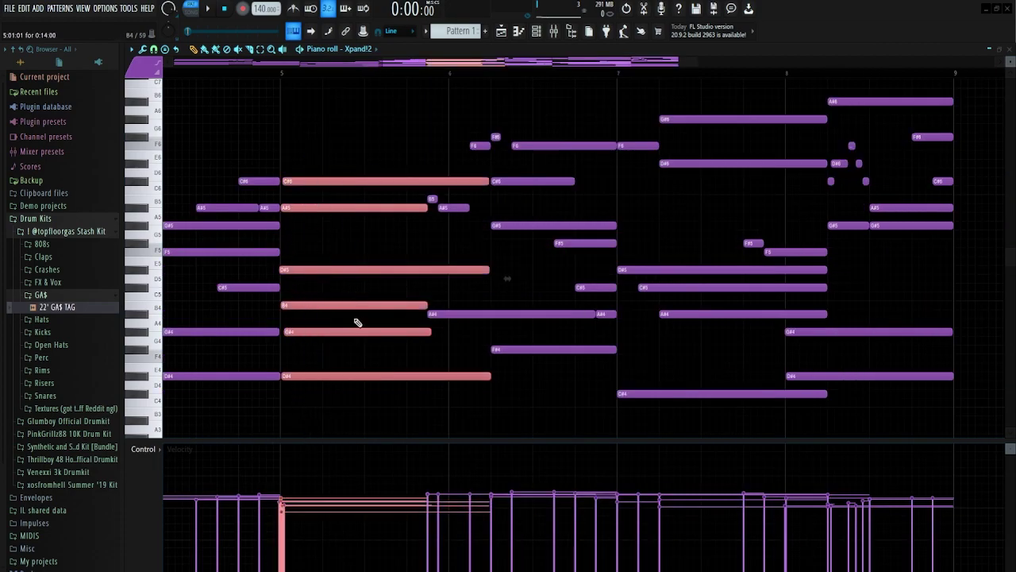
click(386, 252)
drag(525, 172, 528, 362)
scroll(500, 310, up, 4)
drag(496, 171, 504, 383)
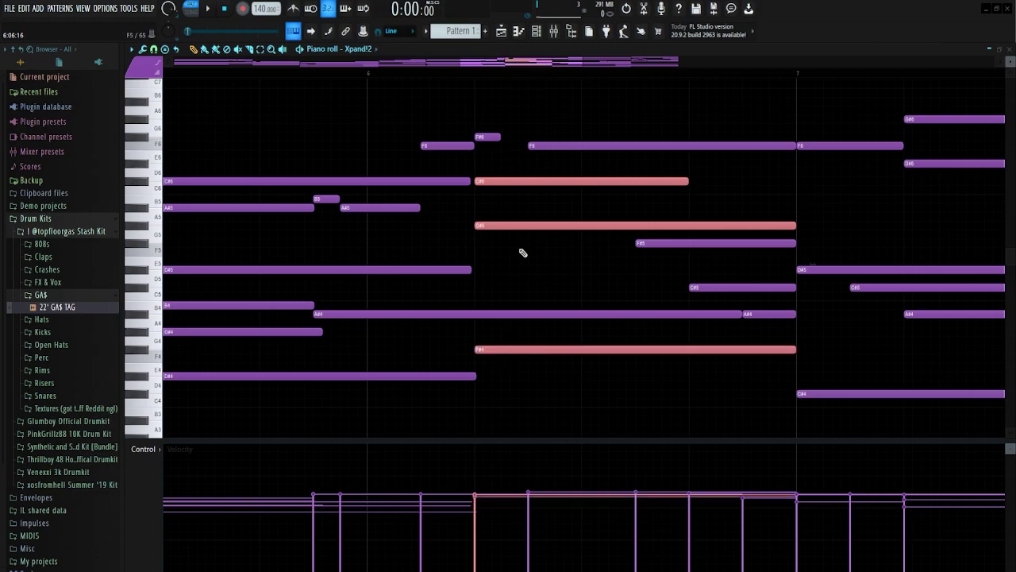
click(522, 253)
scroll(481, 284, up, 3)
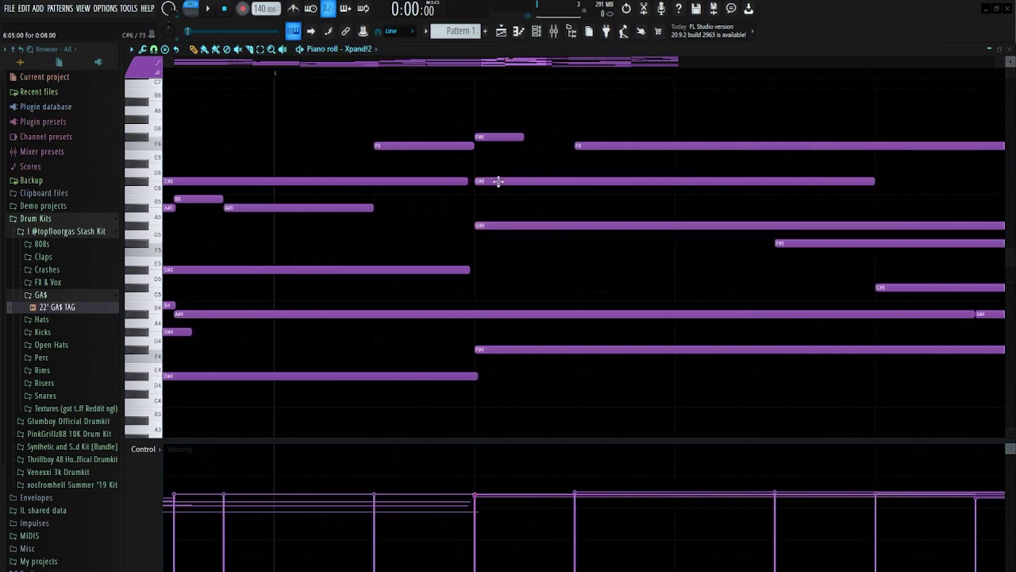
scroll(519, 265, down, 8)
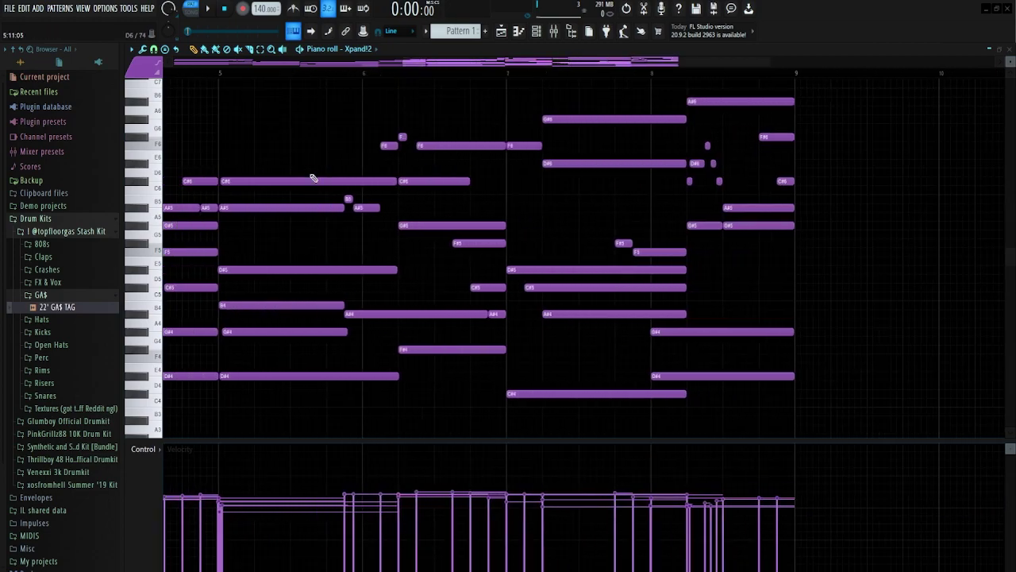
Highlight the bar 5 chord again and the short high melody notes at bar 6, clearing the selections and showing the whole pattern.
drag(302, 151, 266, 386)
scroll(409, 210, up, 3)
click(431, 205)
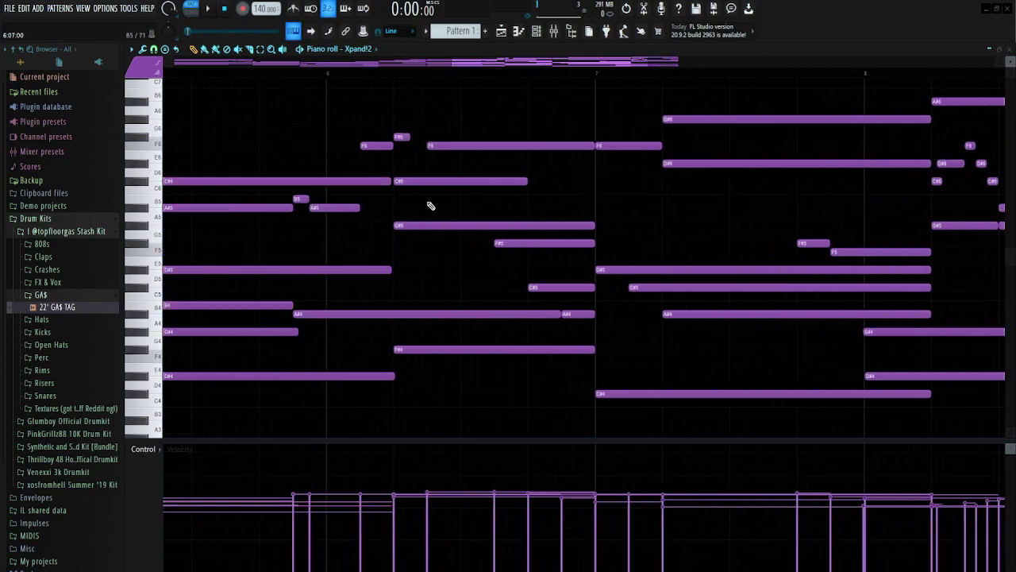
scroll(431, 205, up, 2)
drag(495, 193, 379, 117)
click(483, 119)
scroll(503, 281, down, 6)
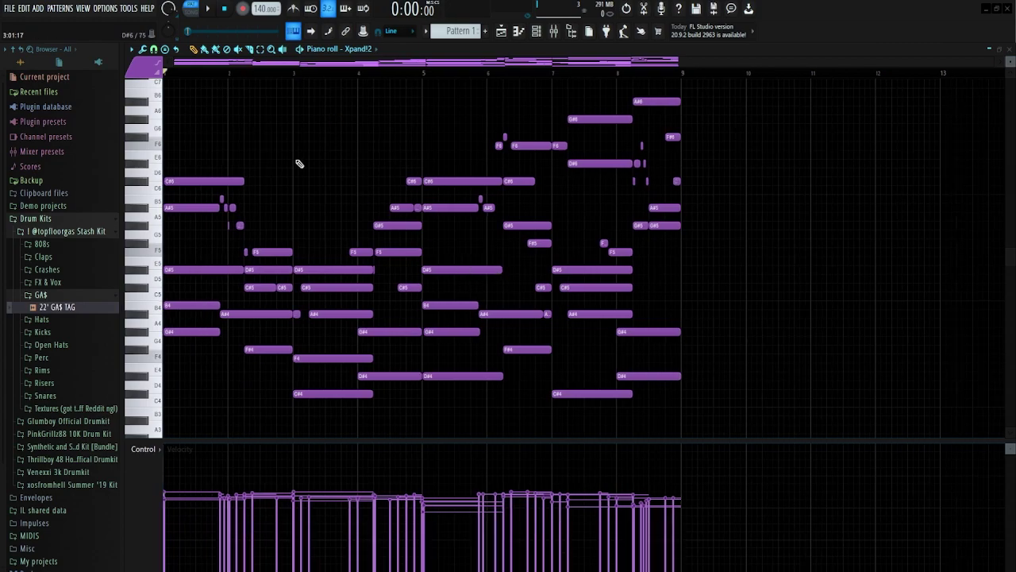
Play back the whole Xpand!2 melody, following the notes to the end of bar 8.
key(space)
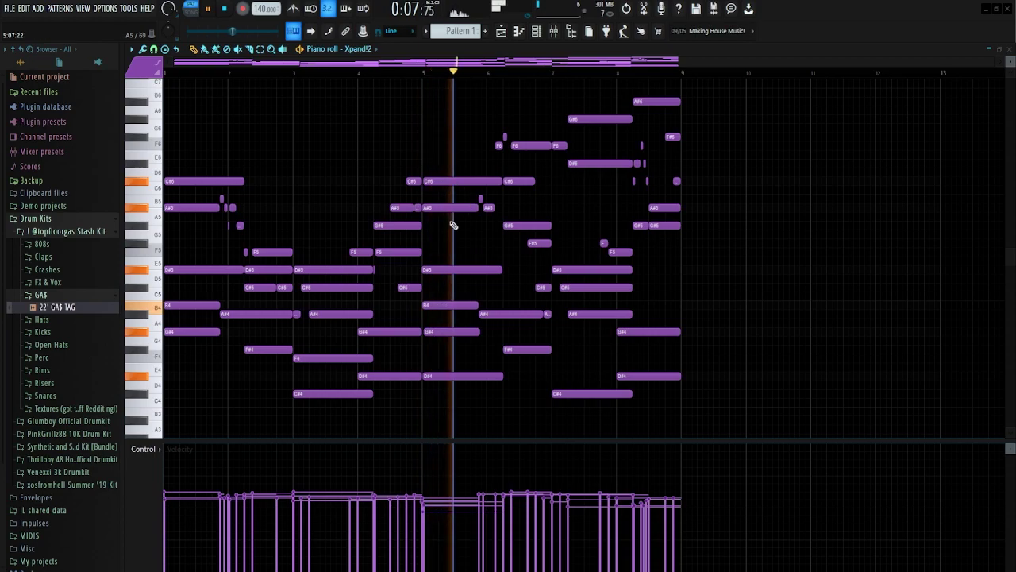
ctrl+scroll(457, 323, up, 2)
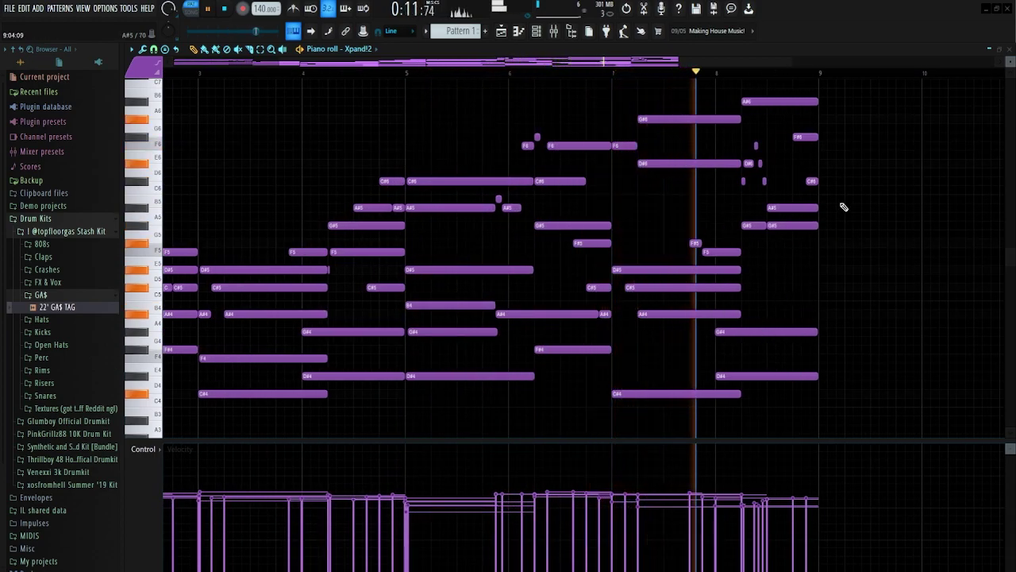
ctrl+scroll(484, 260, up, 1)
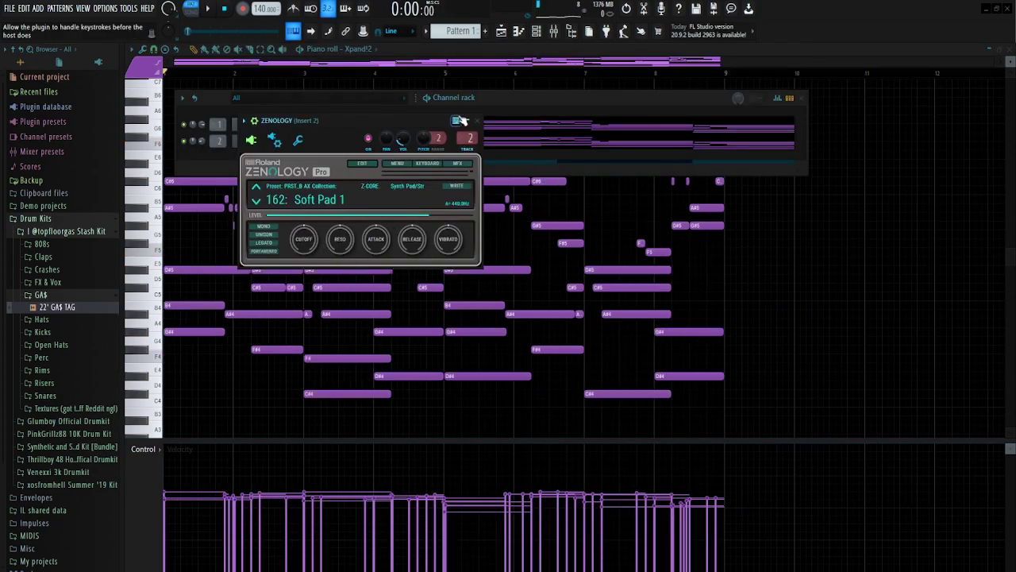
Close the ZENOLOGY plugin window, show the ZENOLOGY notes in the piano roll and play them.
click(467, 120)
key(F6)
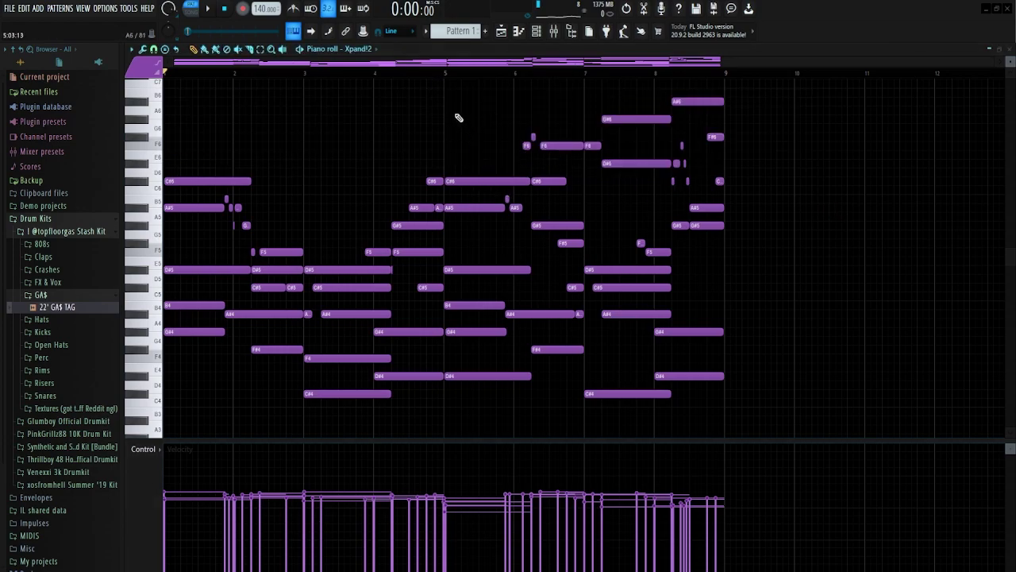
click(365, 52)
click(368, 82)
key(space)
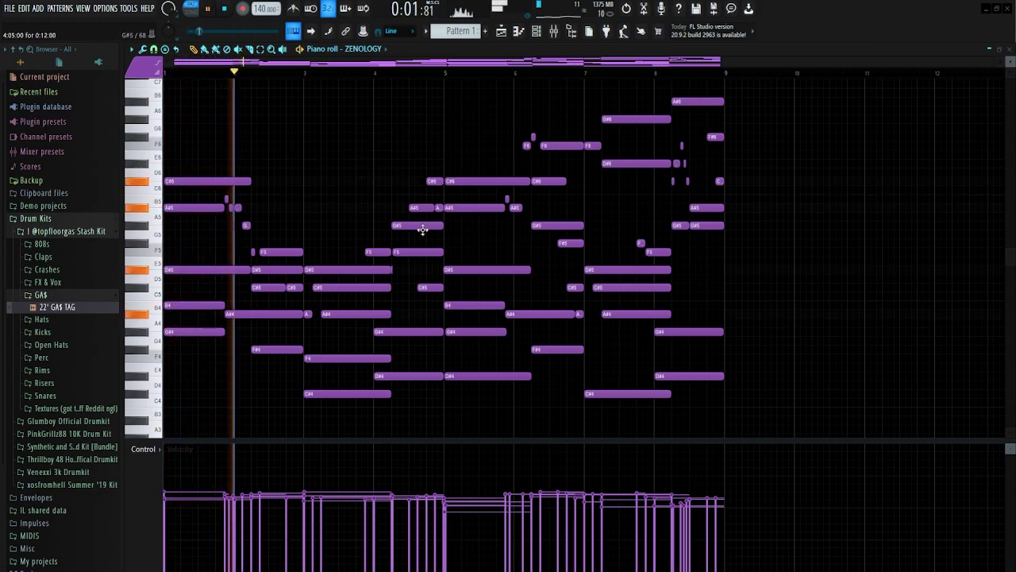
Add an SRX ORCHESTRA channel with the WarmVlns SRX patch and leave its piano roll ready for notes.
key(F6)
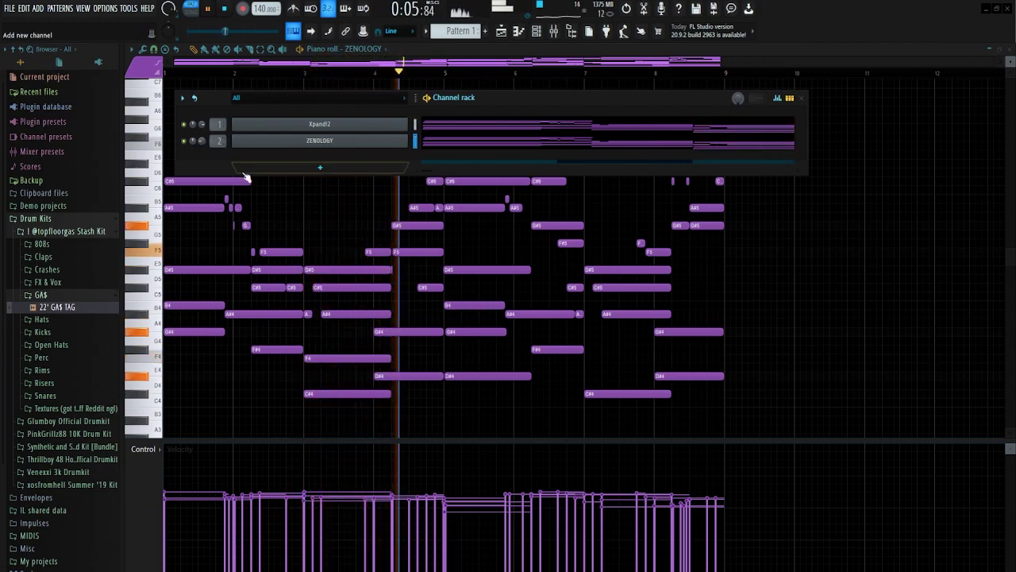
key(F6)
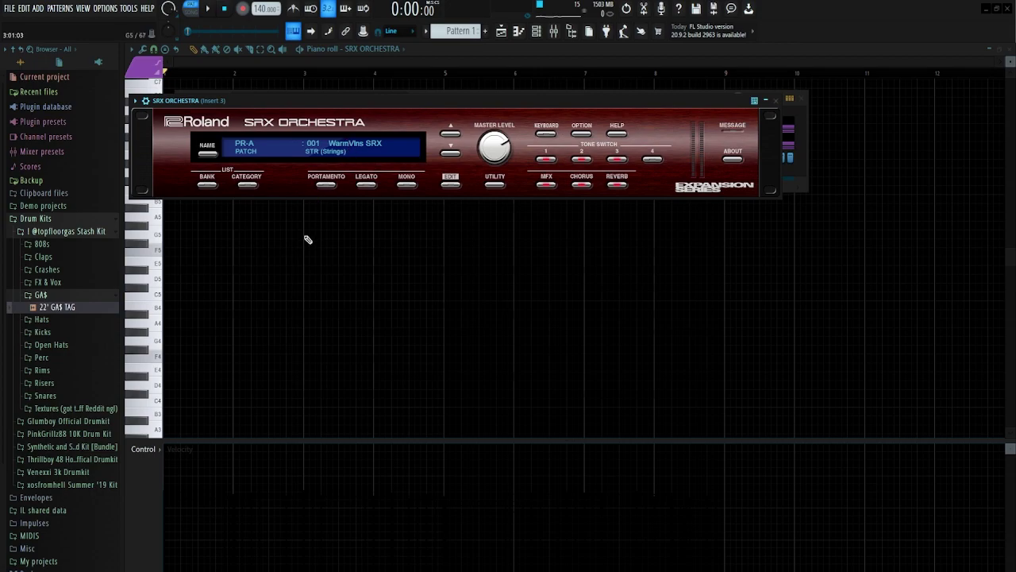
key(Escape)
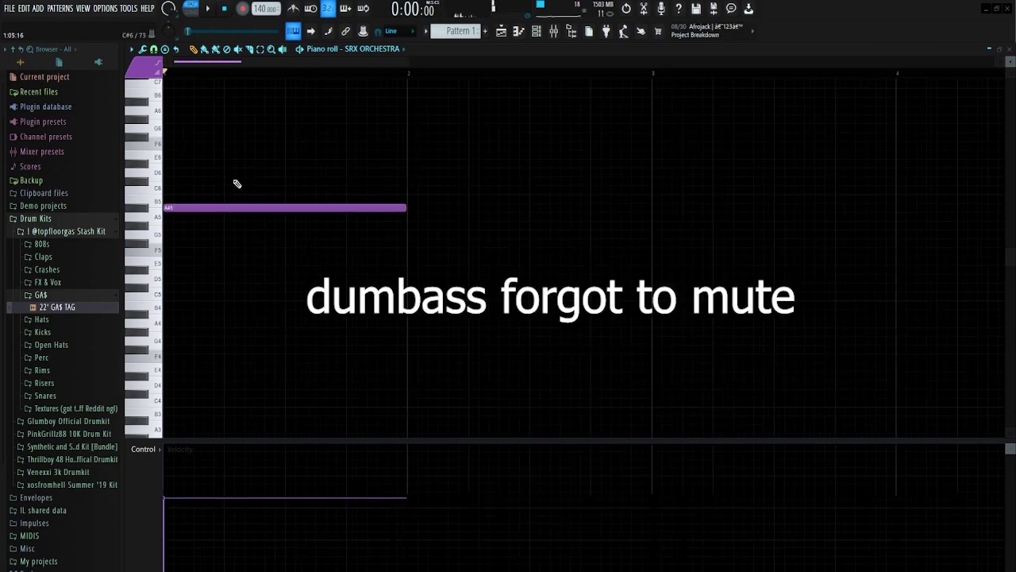
Draw the opening SRX ORCHESTRA notes, adding C#6 in bar 1 and G#5, C#5 and F6 in bars 2 and 3, and play them.
click(226, 181)
key(space)
scroll(417, 188, down, 1)
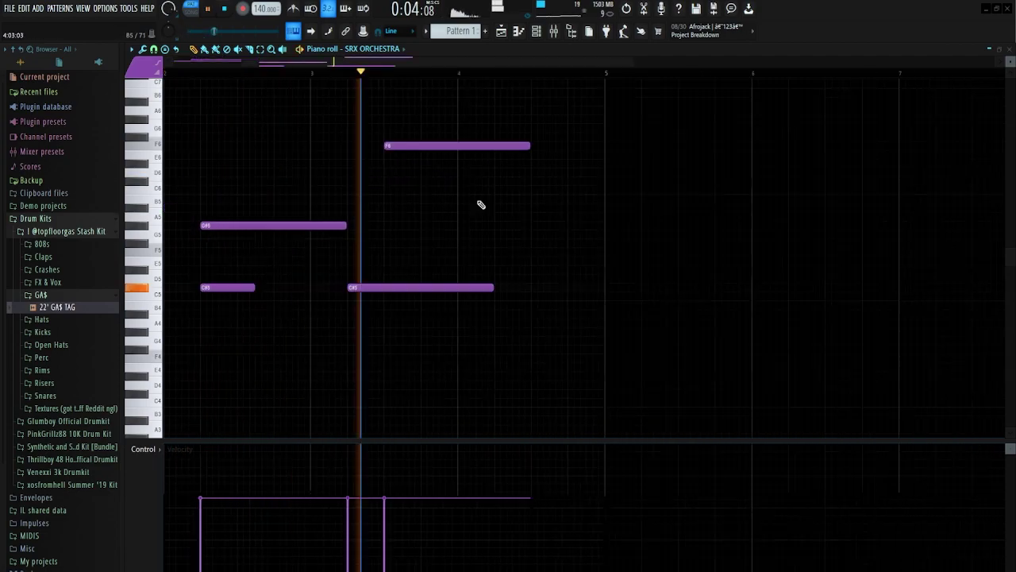
key(space)
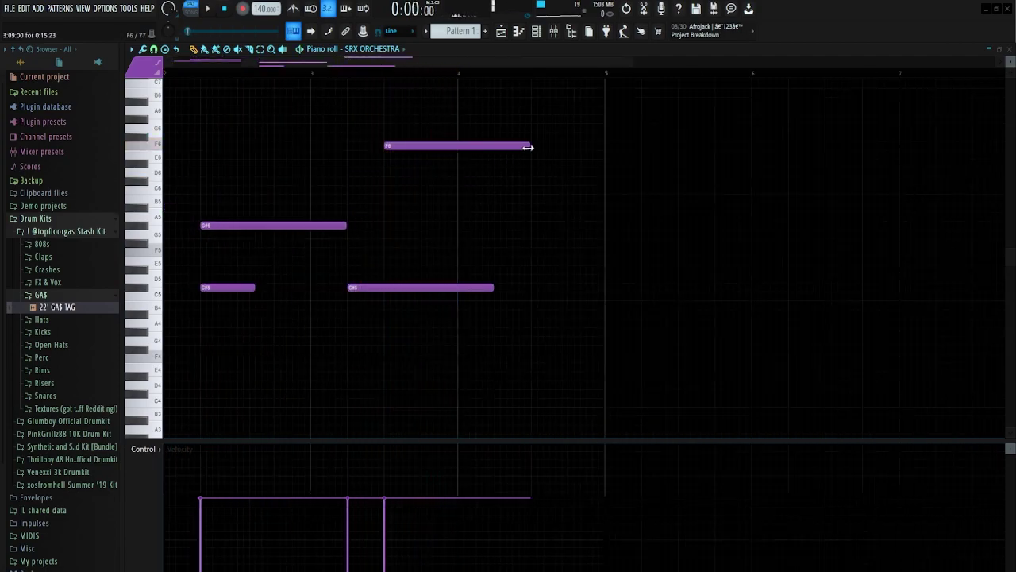
Extend the SRX ORCHESTRA melody through bar 8 with notes between C#5 and G#6, ending on a short F5.
mouse_move(458, 198)
mouse_down()
mouse_move(457, 176)
mouse_move(458, 199)
mouse_move(458, 185)
mouse_up()
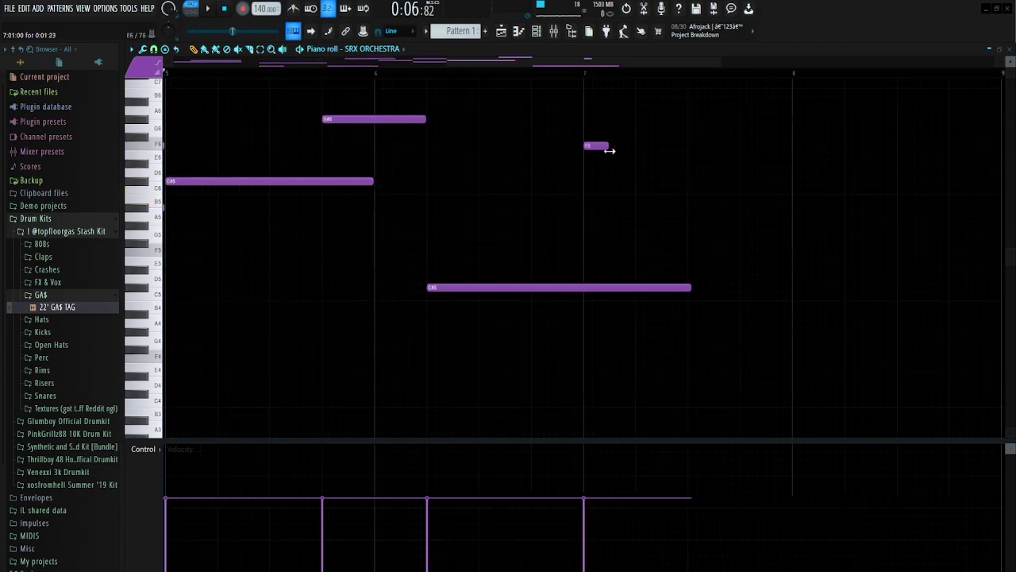
click(614, 154)
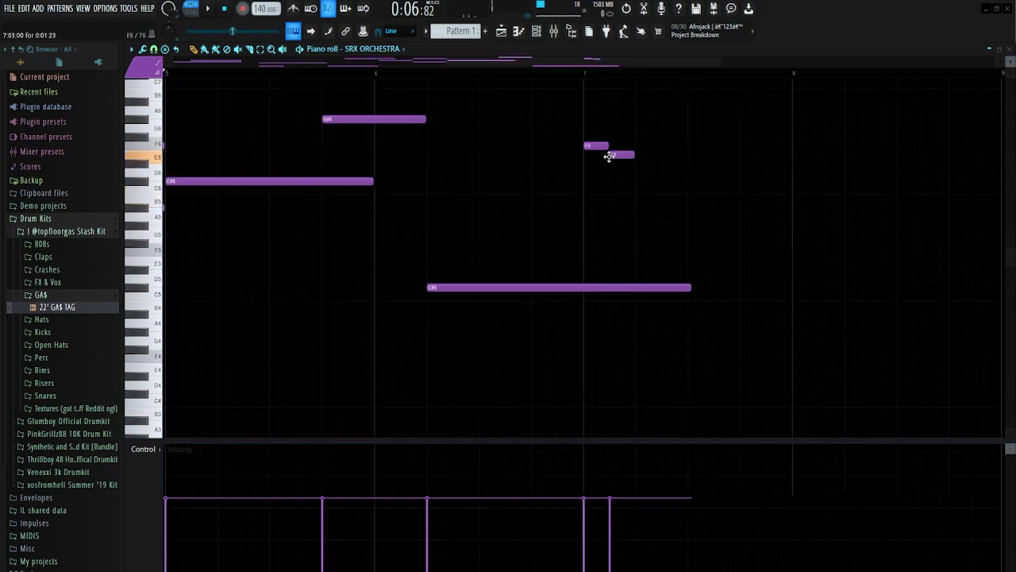
click(640, 191)
drag(656, 192, 792, 194)
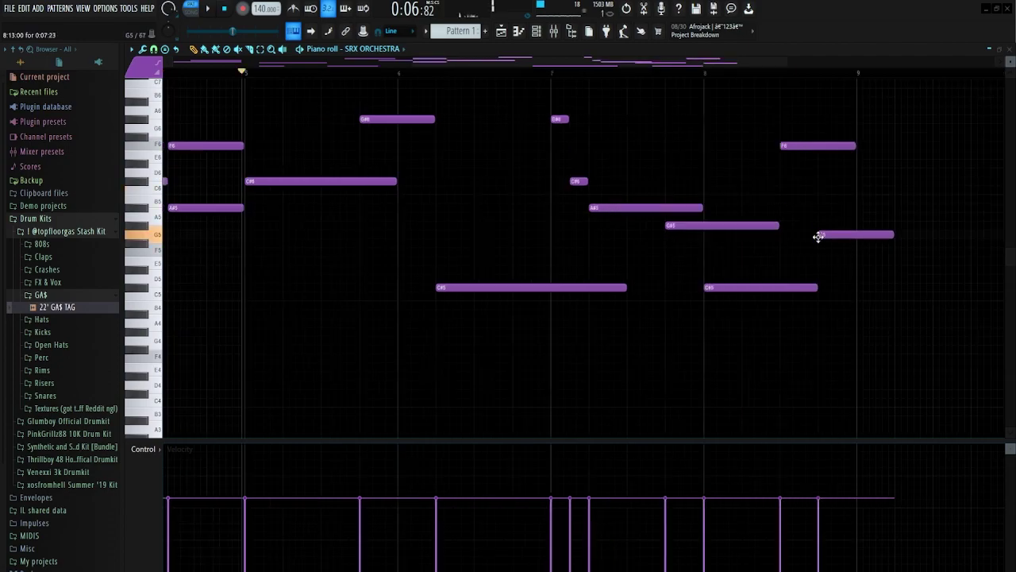
drag(893, 234, 843, 235)
Play back the extended SRX ORCHESTRA melody and bring all eight bars into view.
key(space)
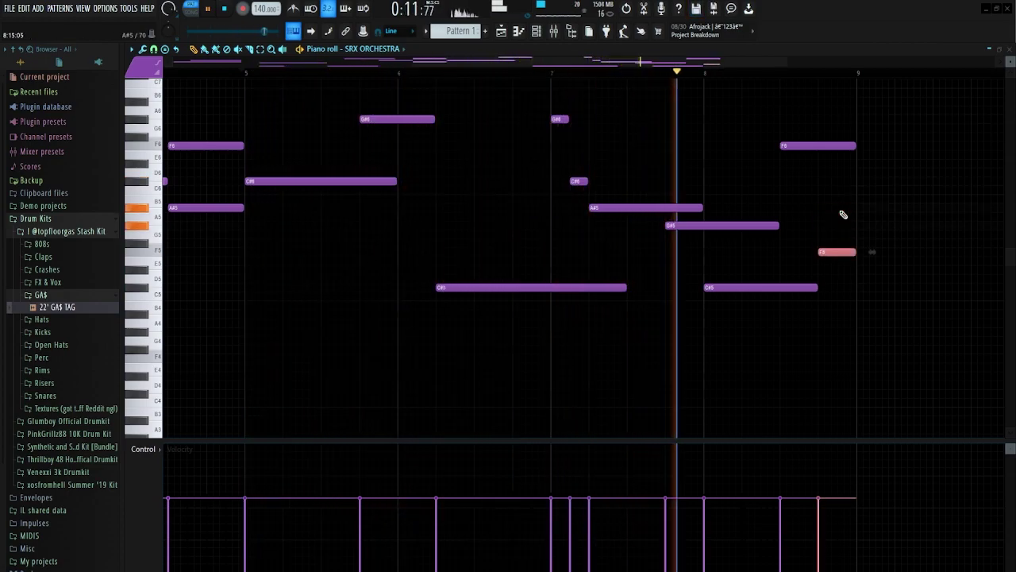
scroll(763, 212, down, 2)
scroll(758, 213, down, 1)
key(space)
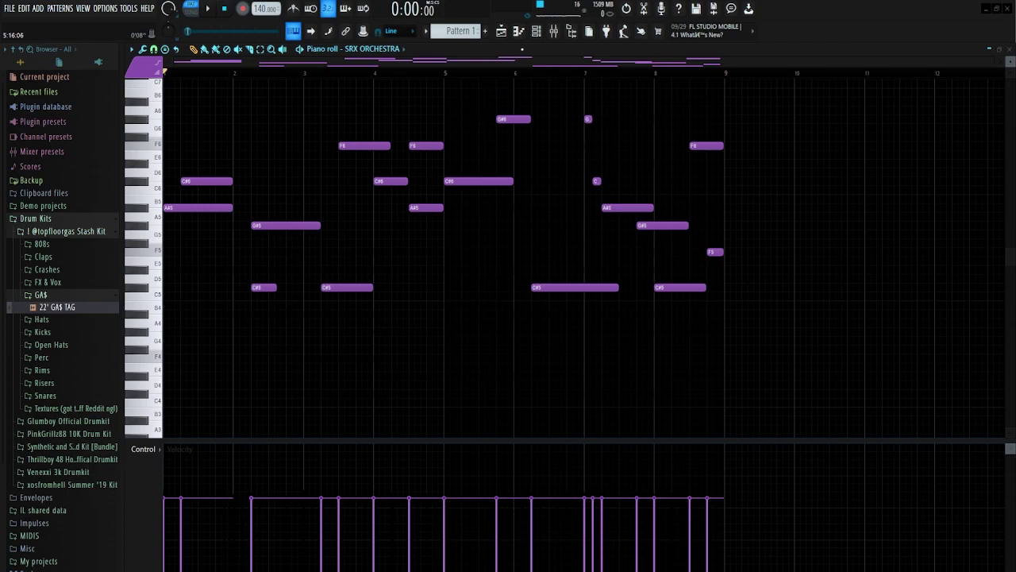
Check the three instruments in the channel rack and play the SRX ORCHESTRA pattern from the start into bar 8.
click(544, 30)
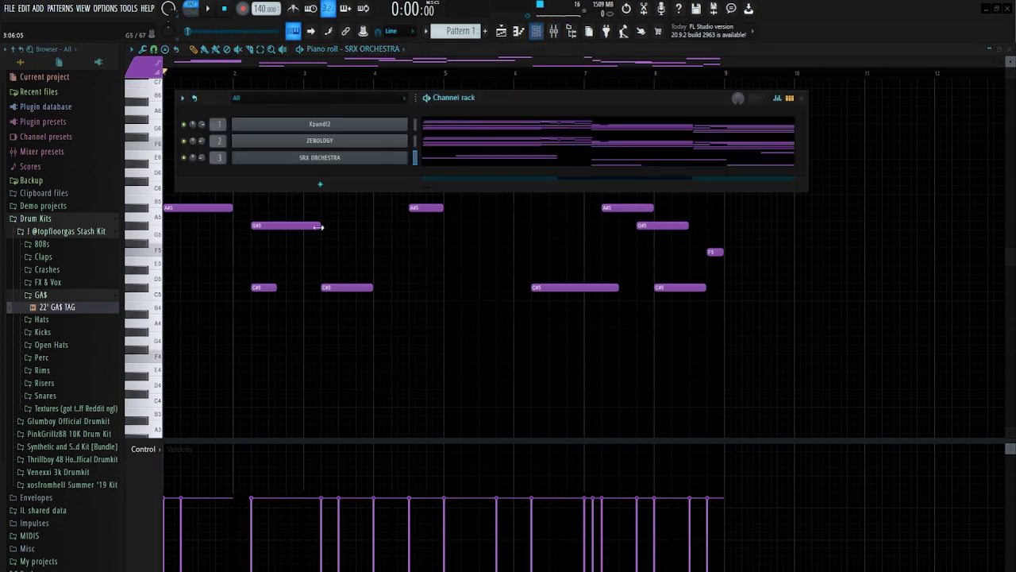
key(F6)
scroll(465, 259, up, 2)
key(space)
scroll(254, 278, down, 1)
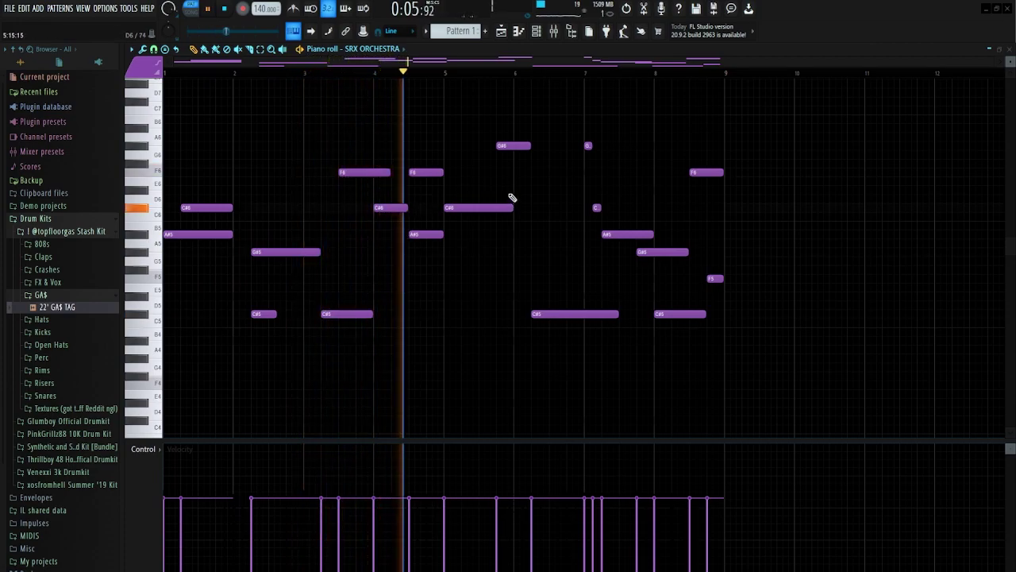
click(595, 208)
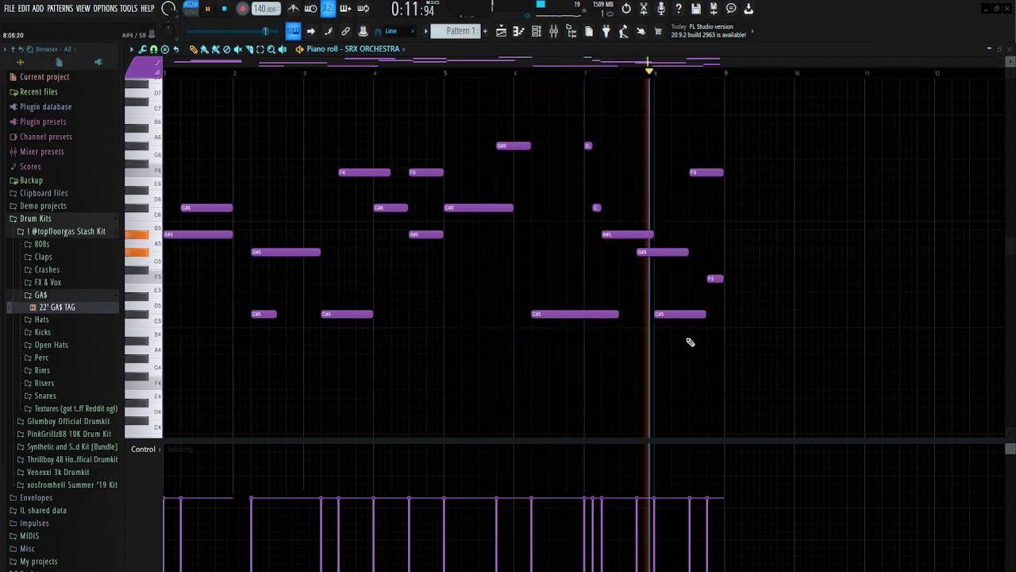
key(space)
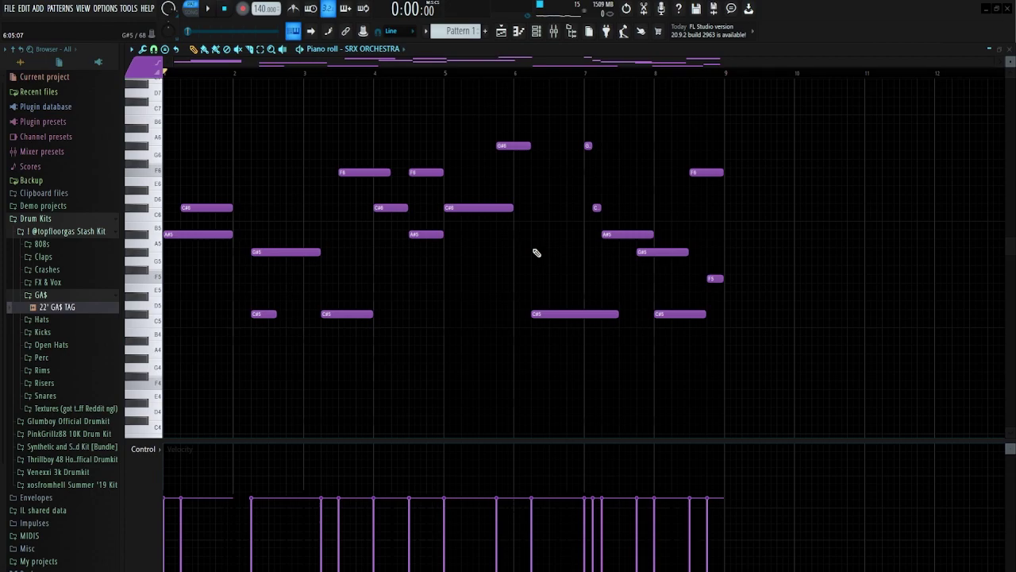
Highlight the opening SRX ORCHESTRA notes one after another, from C#6 and A#5 in bar 1 to the C#5 and F6 pair in bar 3.
key(ctrl+a)
click(289, 137)
click(183, 208)
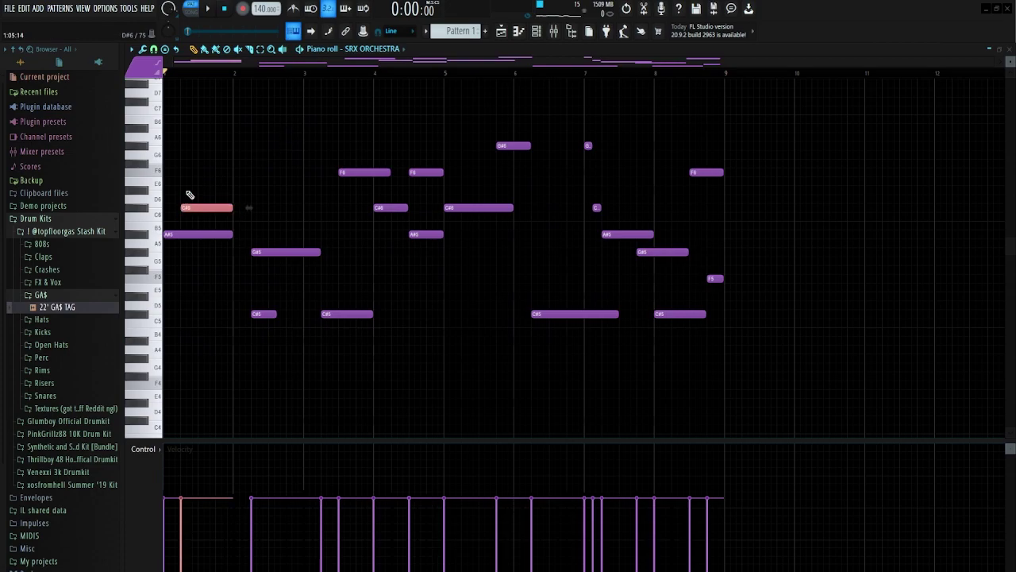
click(182, 234)
click(269, 251)
drag(342, 150, 346, 327)
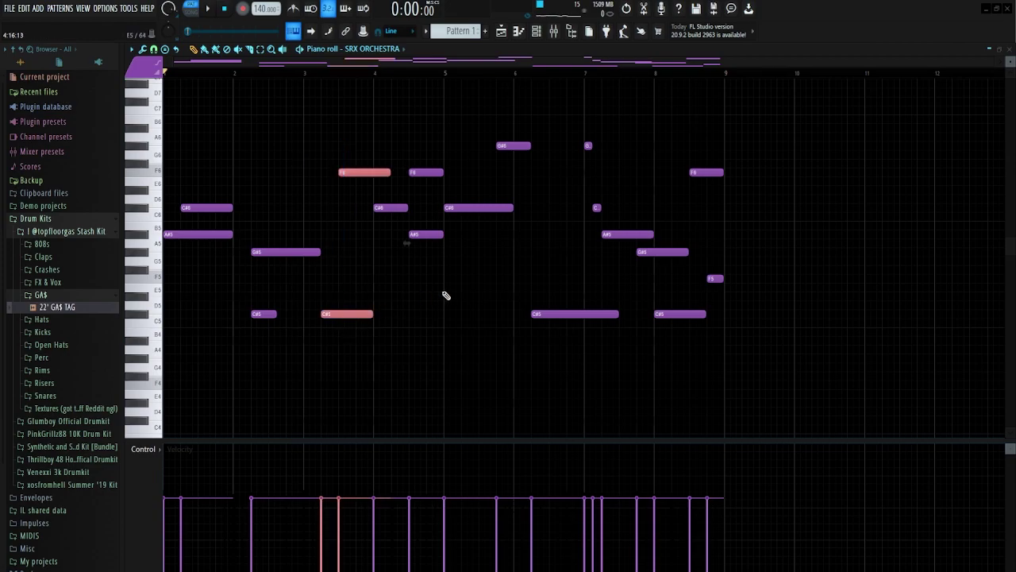
Highlight the F6 and A#5 pair in bar 4 of SRX ORCHESTRA, and the high G#6 in bar 5.
click(445, 296)
drag(403, 151, 429, 285)
click(484, 139)
drag(483, 139, 540, 262)
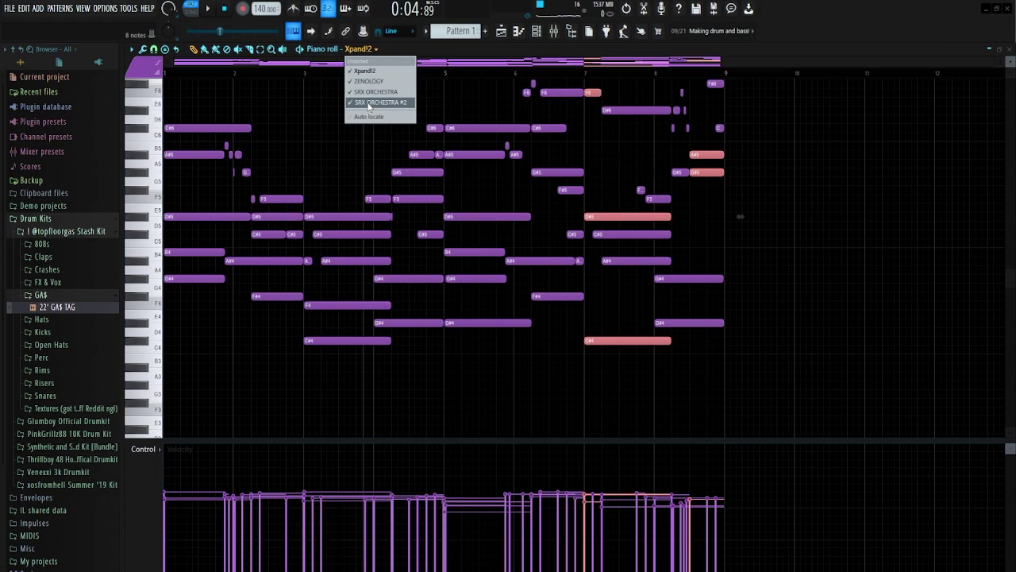
Move the copied chord and short notes in SRX ORCHESTRA #2 from the start to bars 7 and 8, and play from bar 7.
click(373, 103)
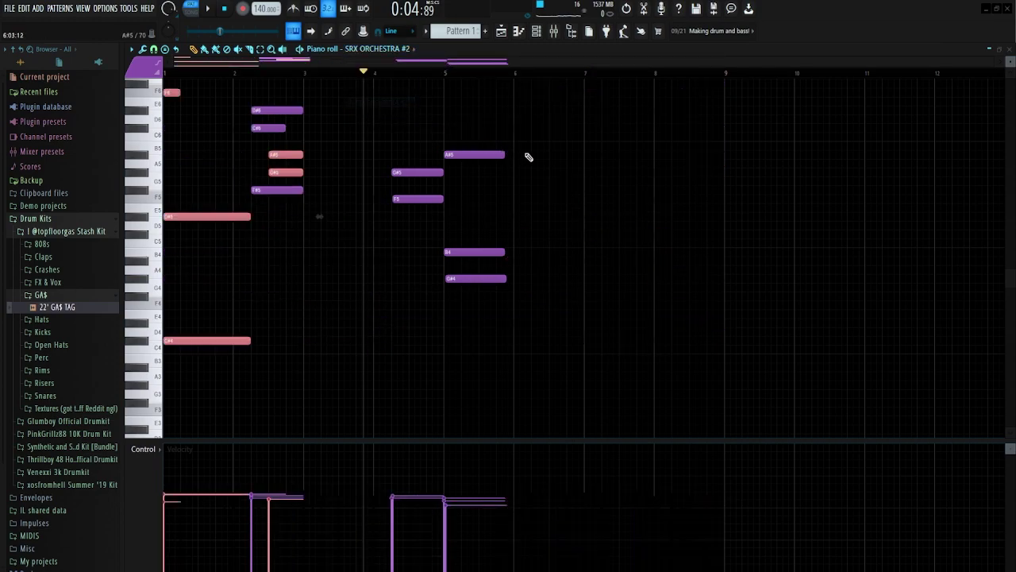
drag(289, 154, 704, 153)
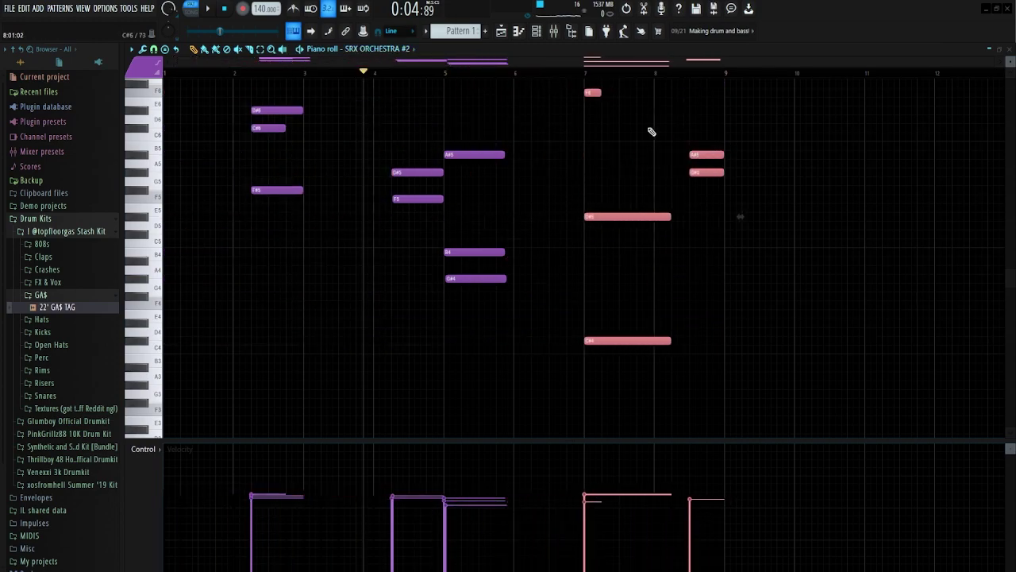
click(585, 74)
key(space)
click(647, 130)
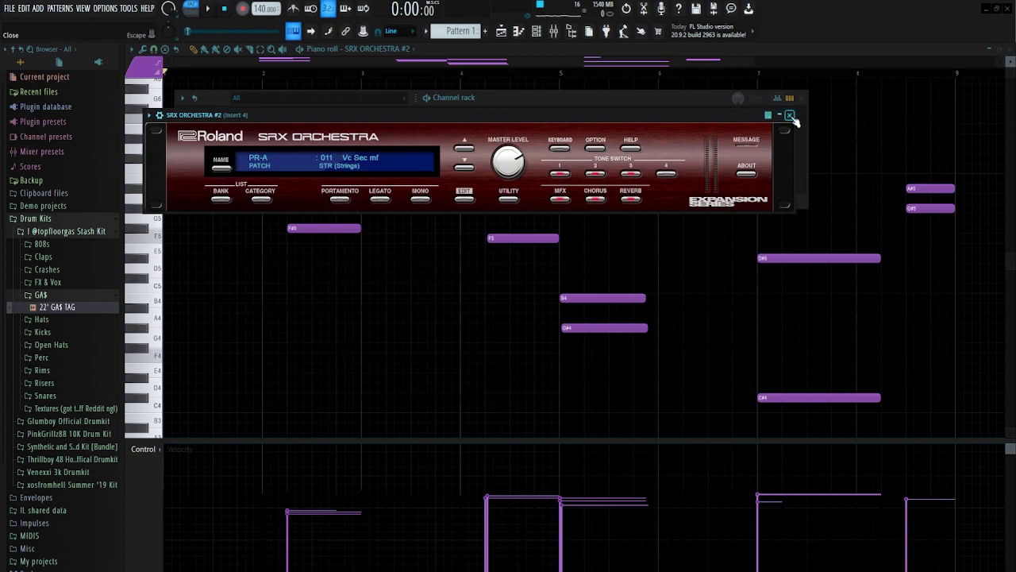
Close the SRX ORCHESTRA #2 plugin and channel rack windows, and show the Xpand!2 notes in the piano roll.
click(790, 115)
click(799, 97)
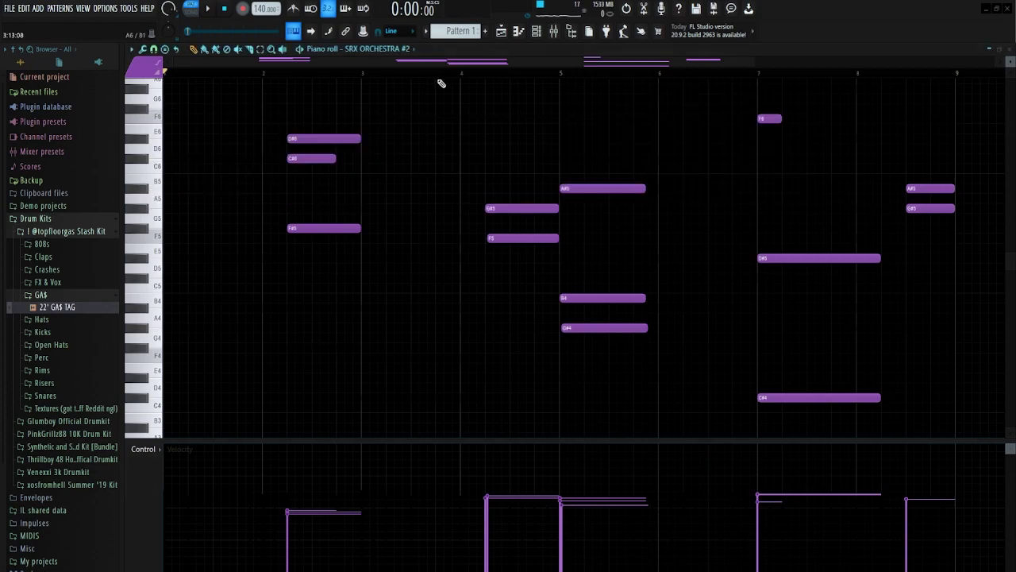
click(412, 49)
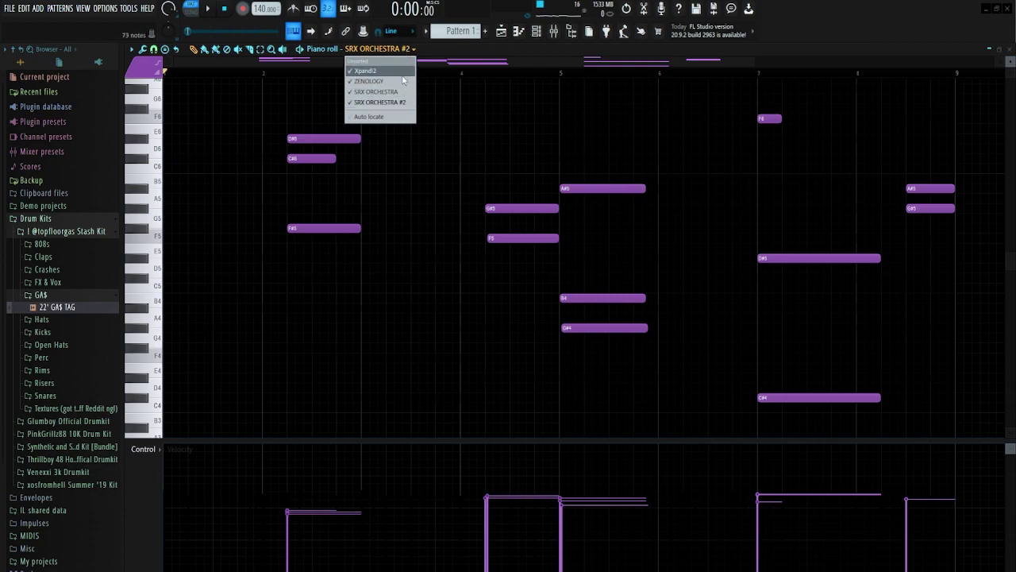
click(373, 71)
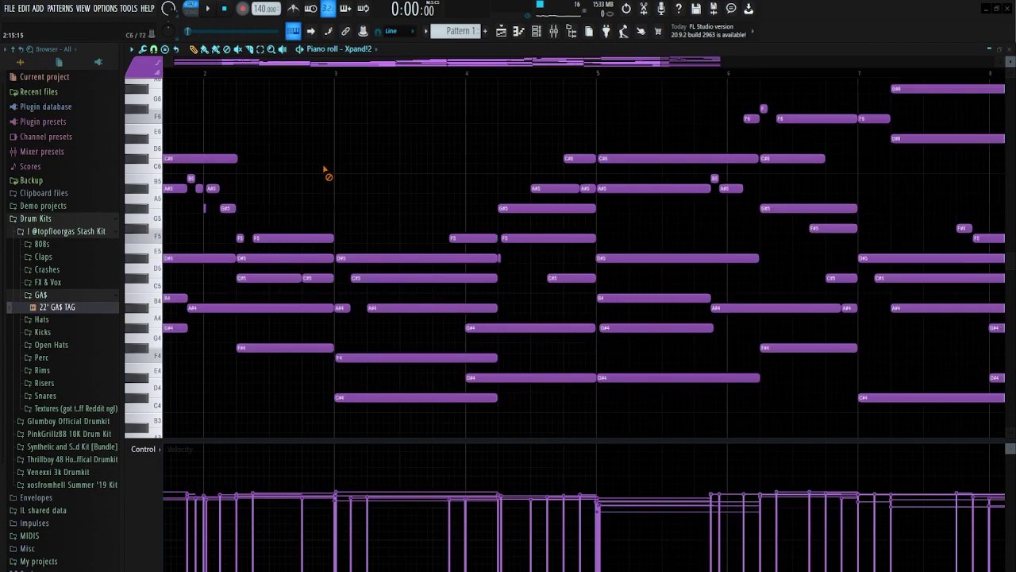
Copy the F#4, C#5 and D#5 notes in bar 2 of Xpand!2 into SRX ORCHESTRA #2, and delete the copies.
ctrl+click(268, 342)
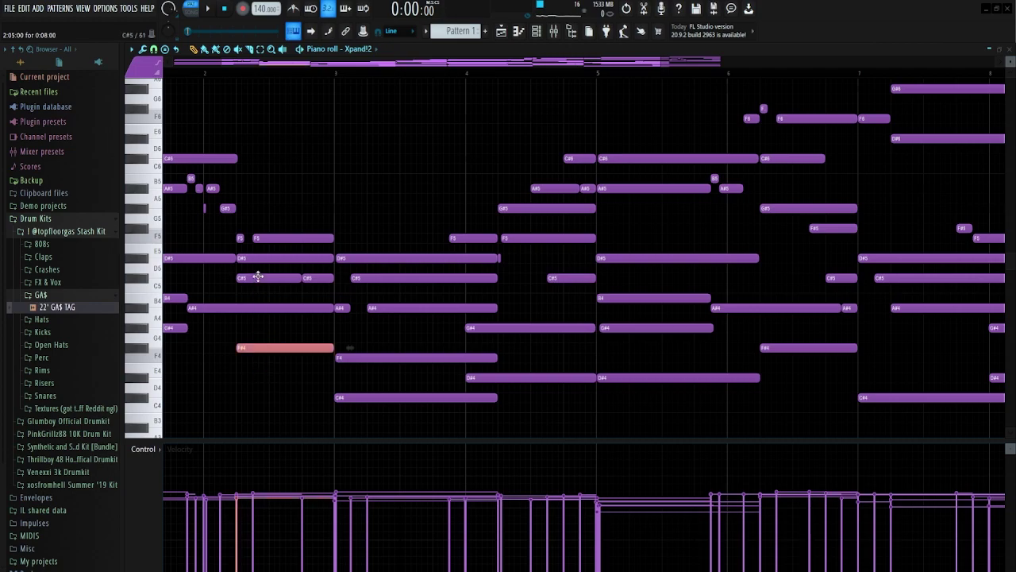
drag(255, 252, 258, 286)
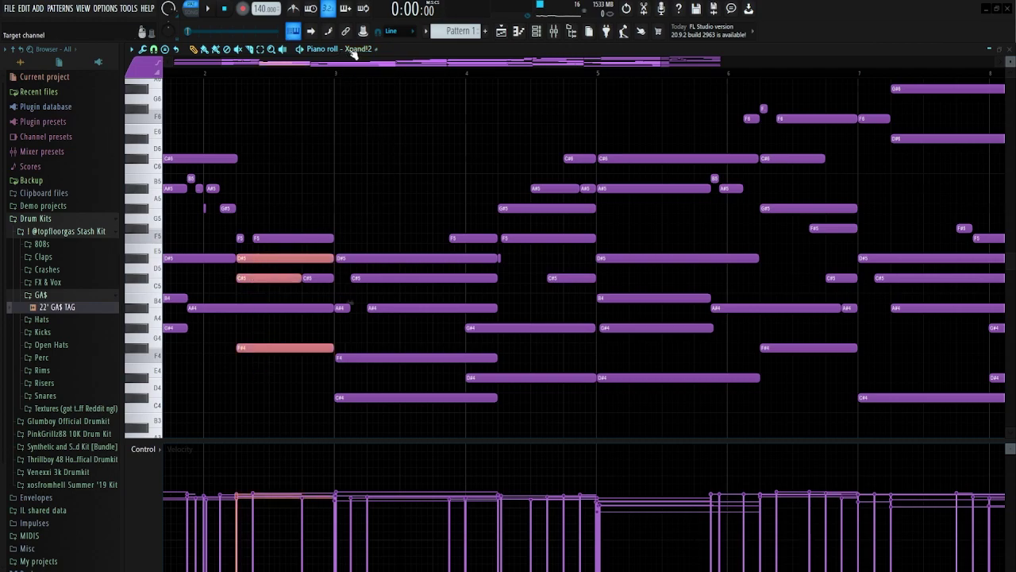
click(359, 51)
click(381, 103)
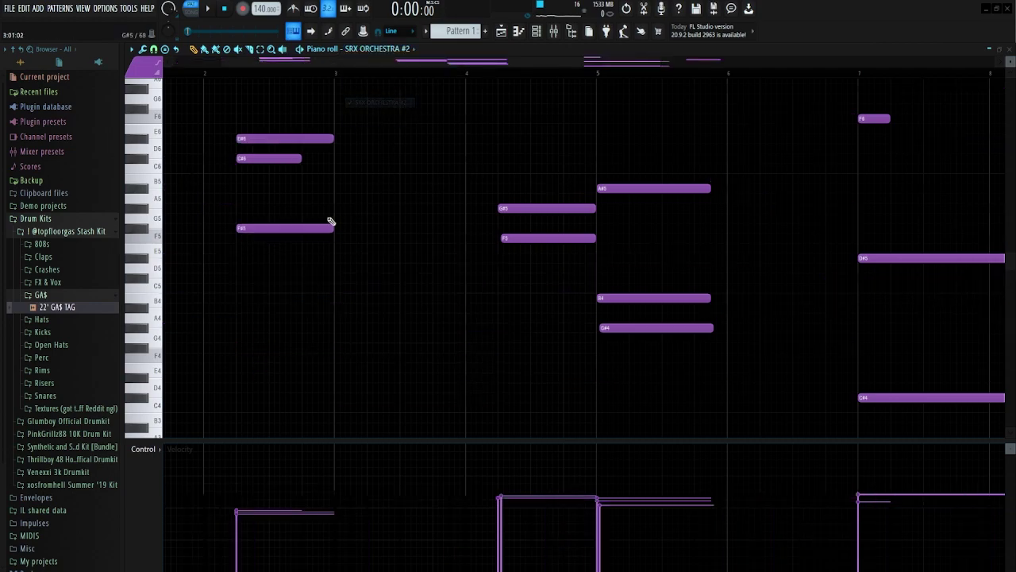
key(ctrl+v)
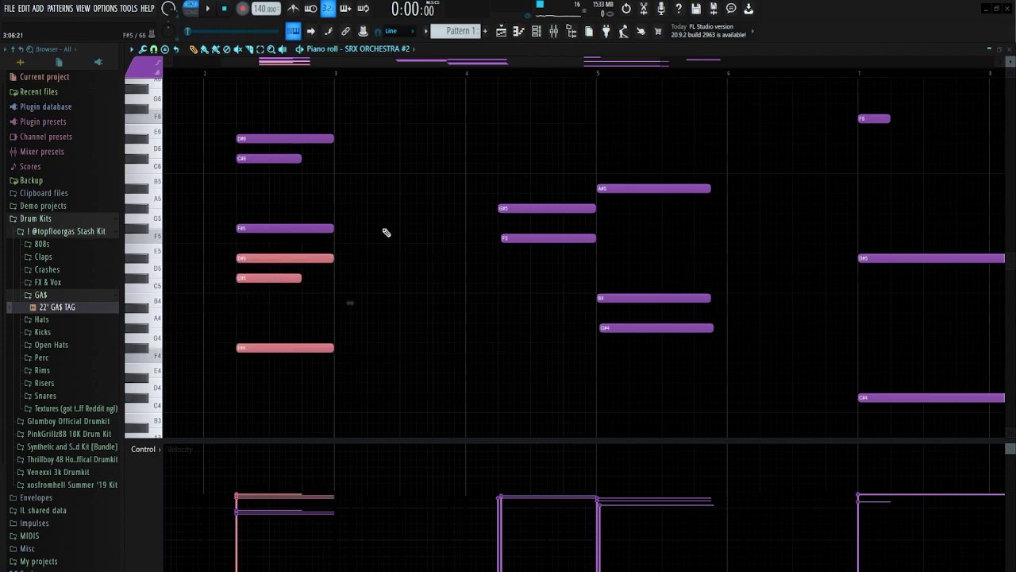
key(Delete)
Play the SRX ORCHESTRA #2 notes with all eight bars in view.
scroll(364, 225, down, 3)
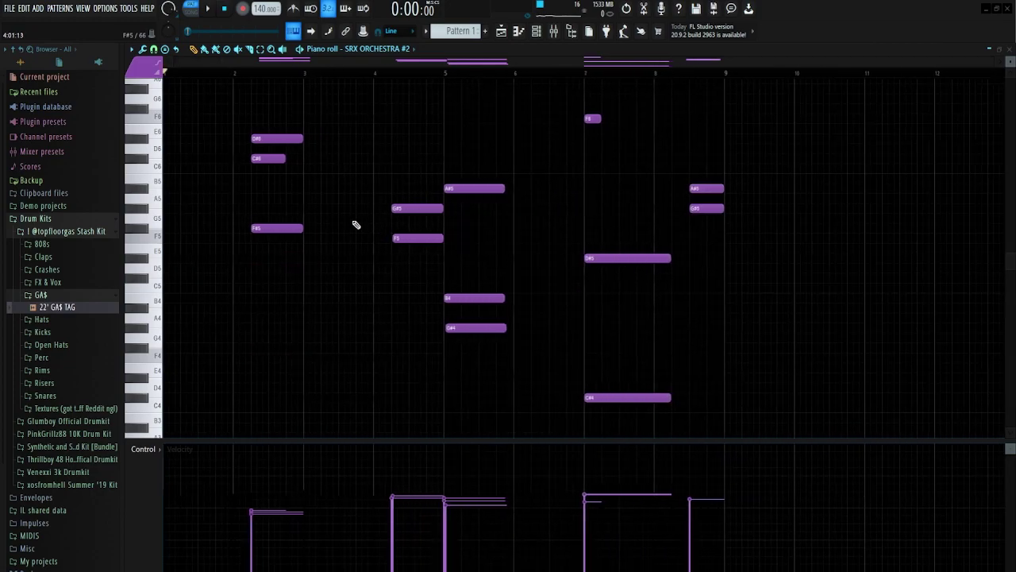
key(space)
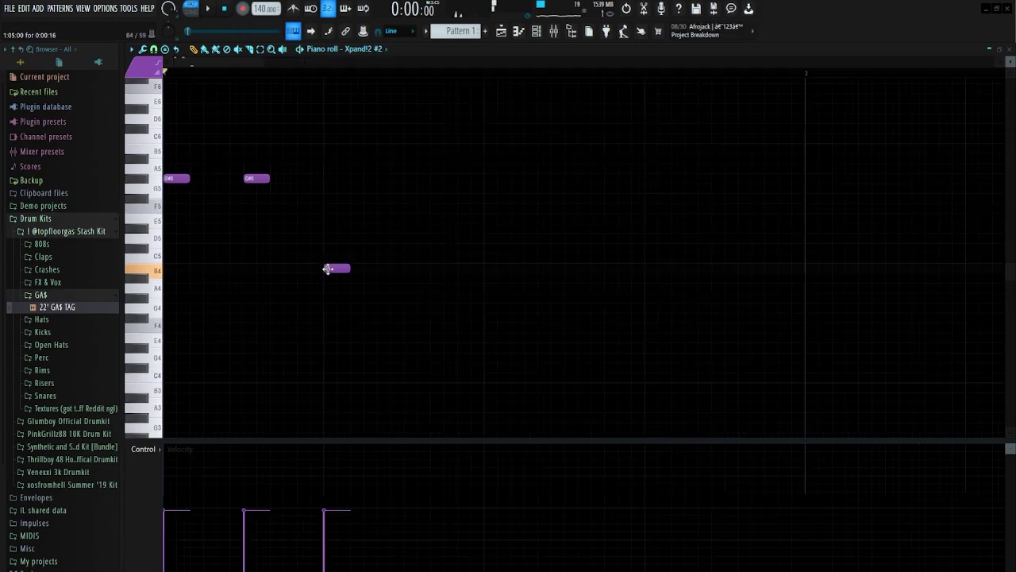
Extend the Xpand!2 #2 arpeggio with short notes, including an A#4 in bar 1 and a G#5 in bar 2, and play it.
drag(328, 273, 326, 284)
key(space)
scroll(347, 259, down, 3)
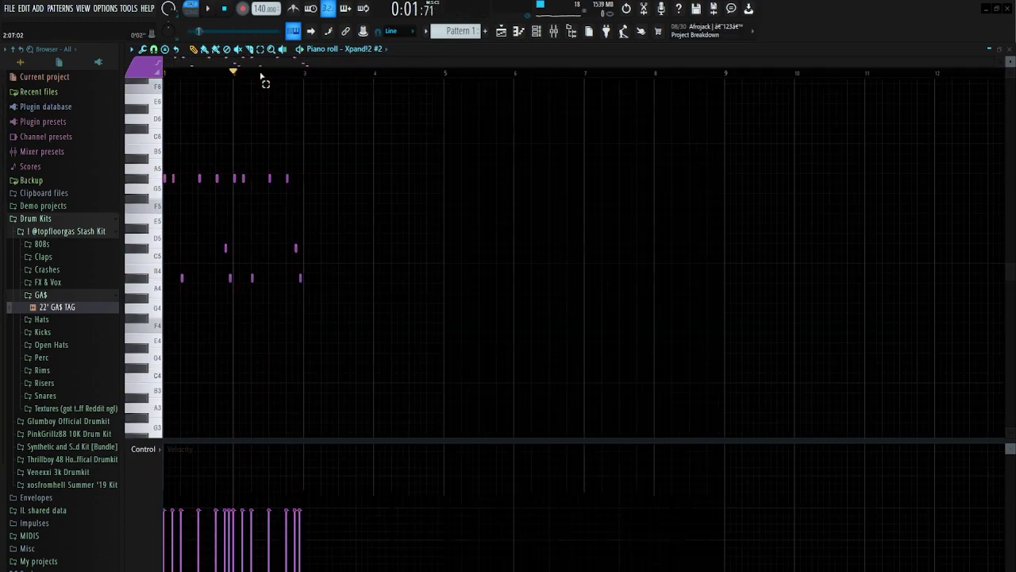
scroll(246, 199, up, 4)
click(283, 178)
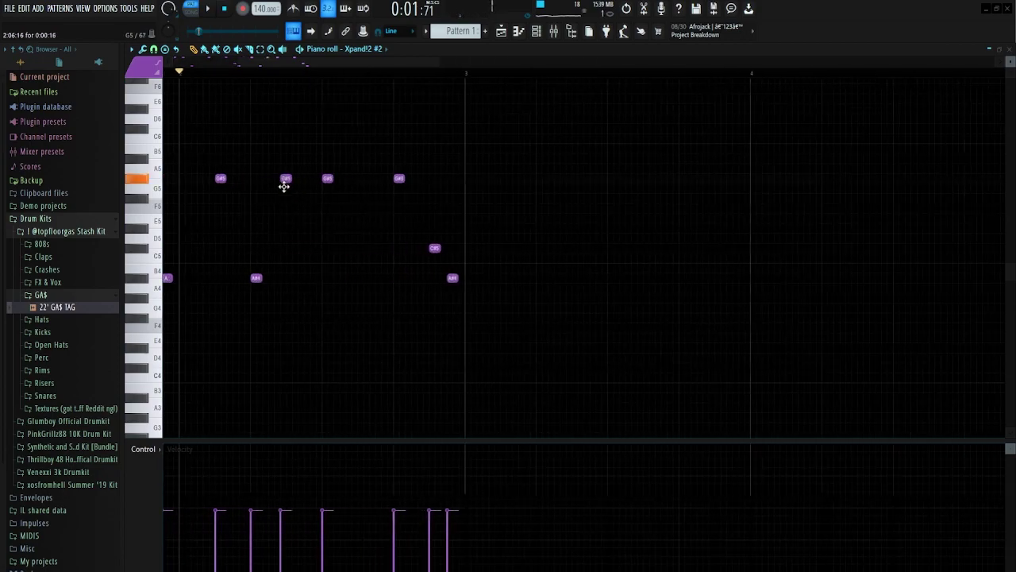
key(space)
scroll(284, 190, down, 3)
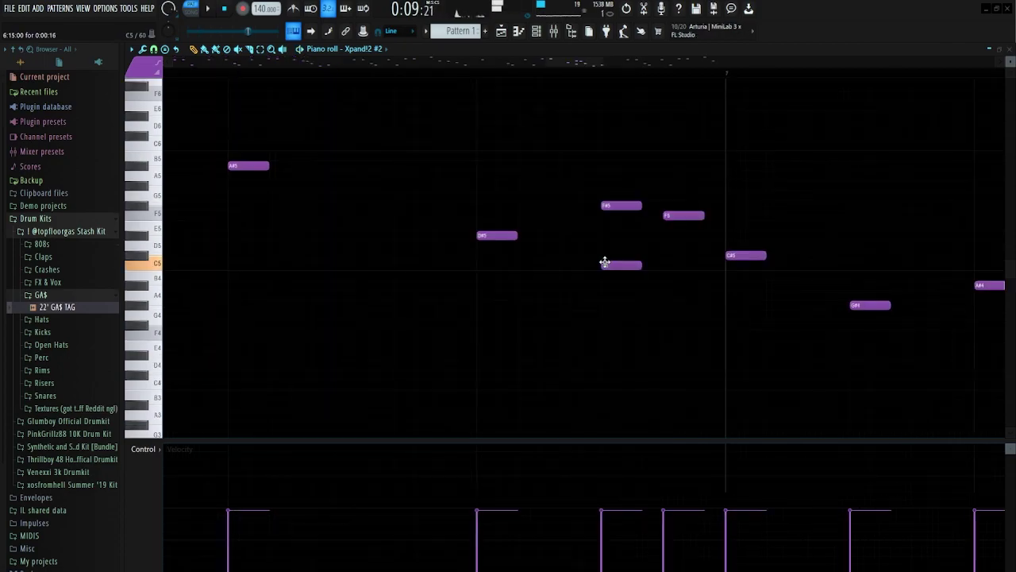
Replace the F#5 and F5 at the end of bar 6 with C#5 and G#4, and play the result.
drag(606, 260, 603, 251)
click(664, 313)
drag(662, 313, 662, 301)
right_click(682, 215)
right_click(623, 206)
key(space)
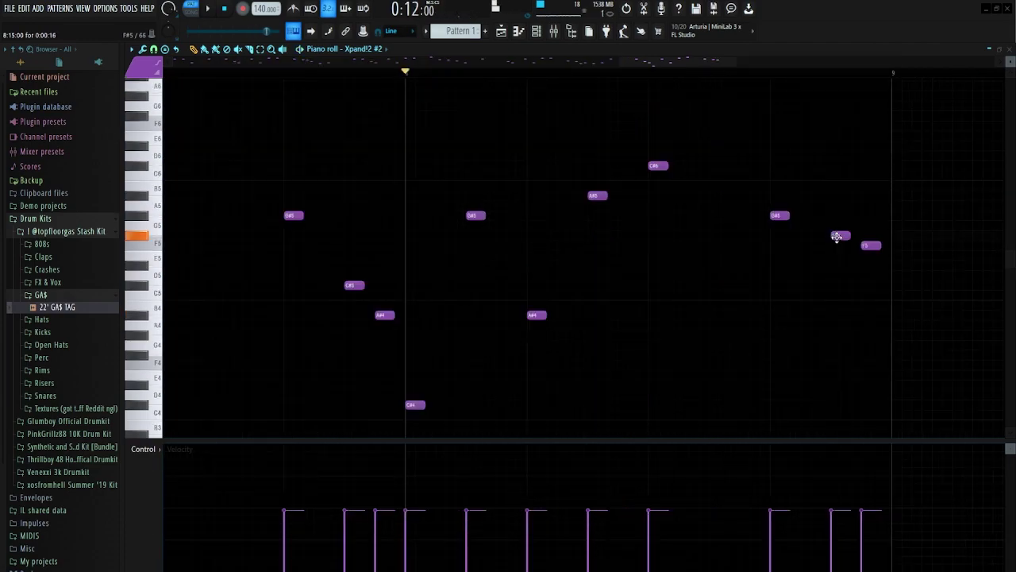
Shift the last F#5 in bar 8 one step earlier, finish the run with F5 and C#5, and play it.
drag(836, 237, 807, 240)
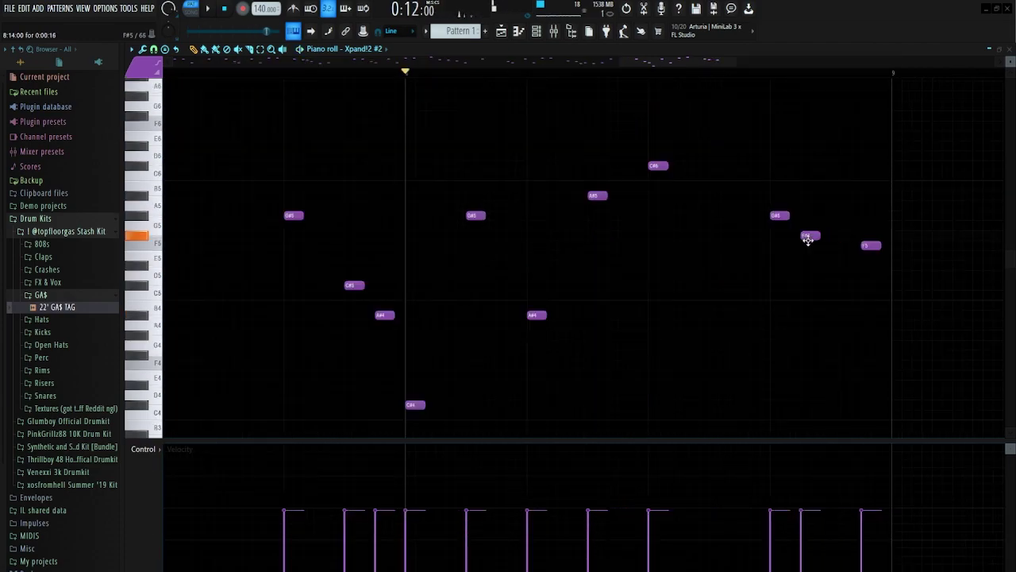
drag(869, 246, 862, 284)
click(862, 274)
key(space)
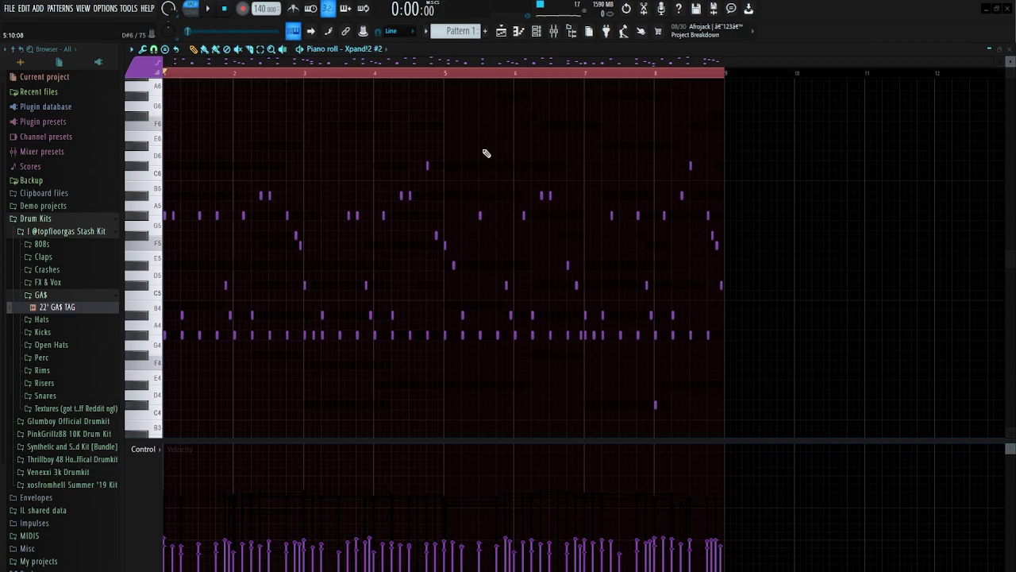
Examine the eight-bar Xpand!2 #2 arpeggio and highlight its repeating G#4 notes.
scroll(187, 84, up, 6)
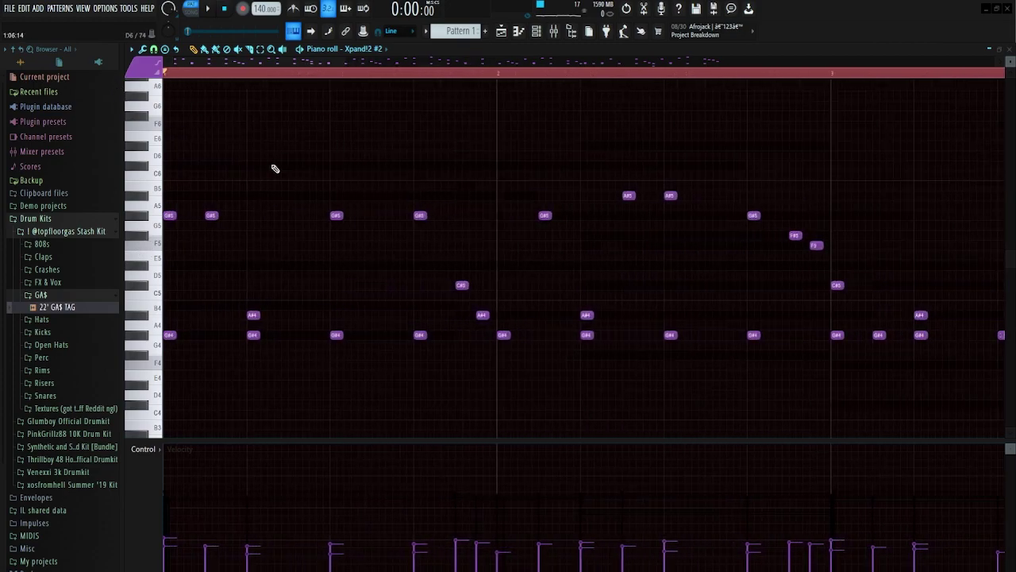
scroll(247, 214, down, 3)
scroll(169, 262, up, 3)
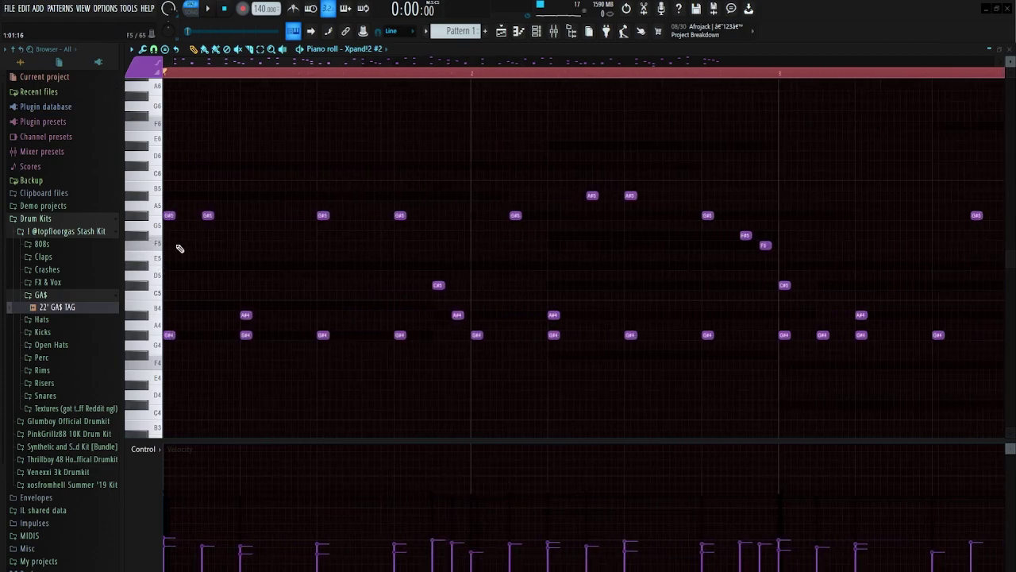
scroll(373, 351, down, 3)
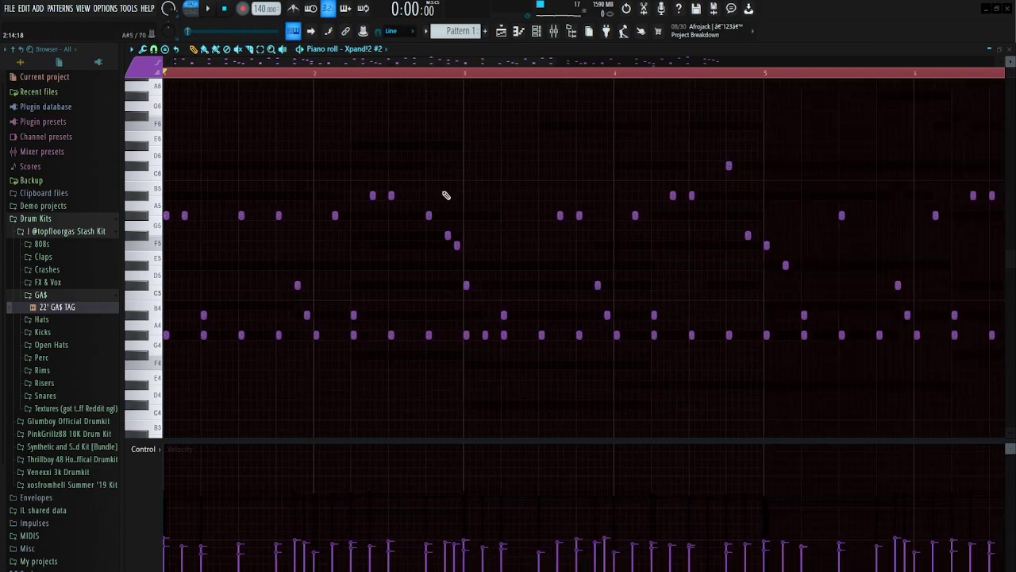
scroll(446, 195, down, 2)
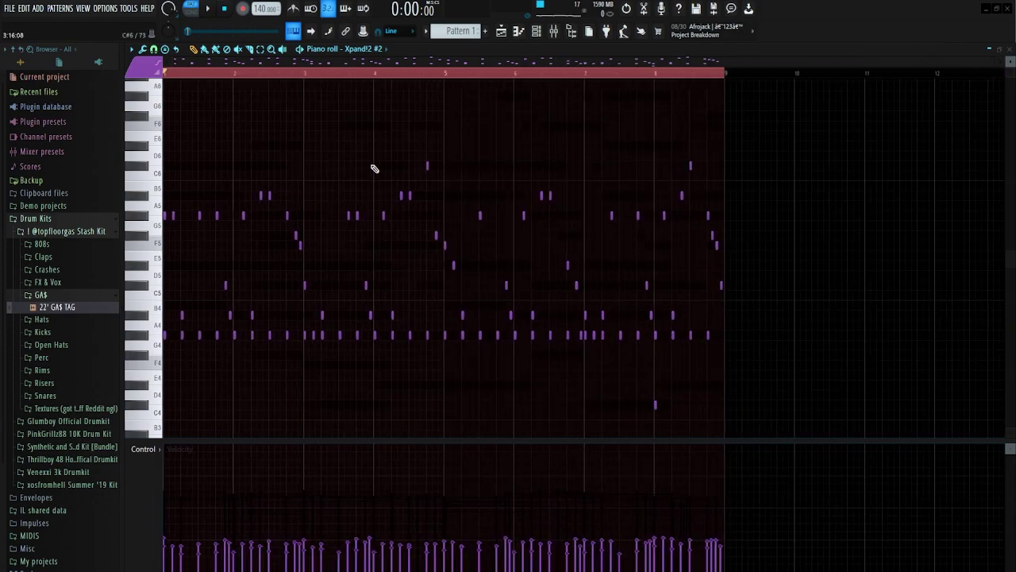
drag(748, 330, 159, 348)
scroll(157, 347, up, 3)
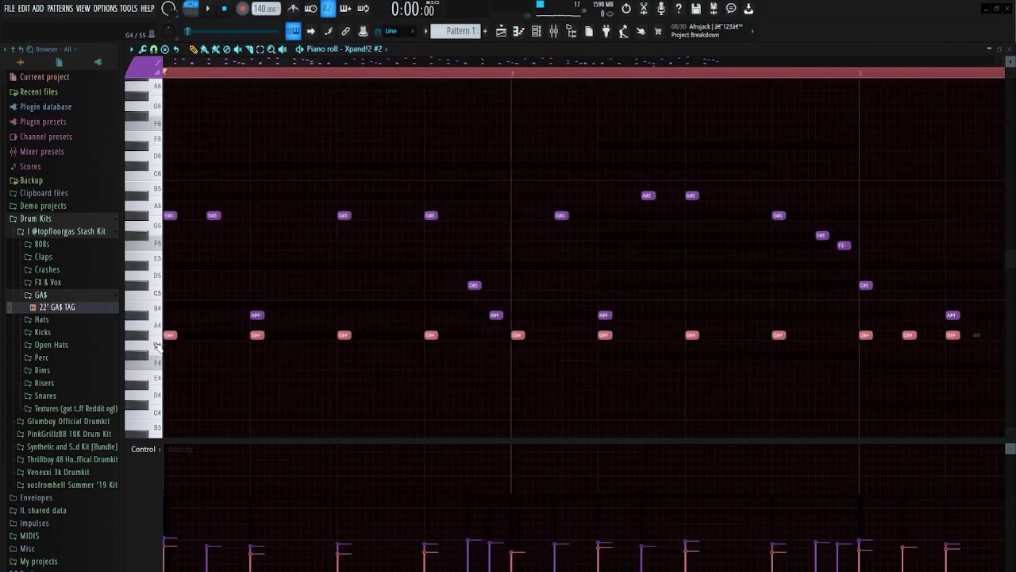
scroll(157, 346, up, 1)
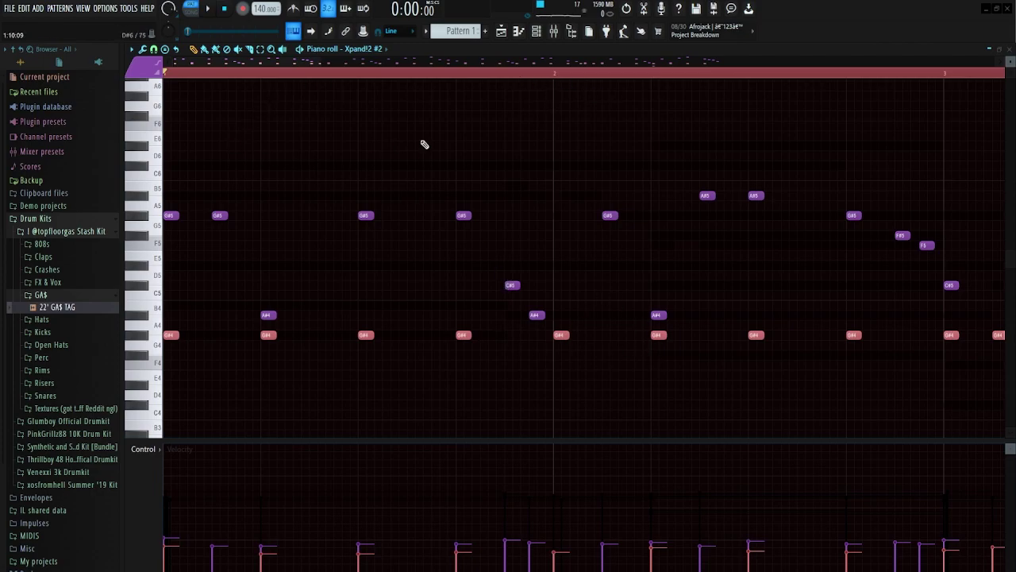
scroll(389, 238, down, 4)
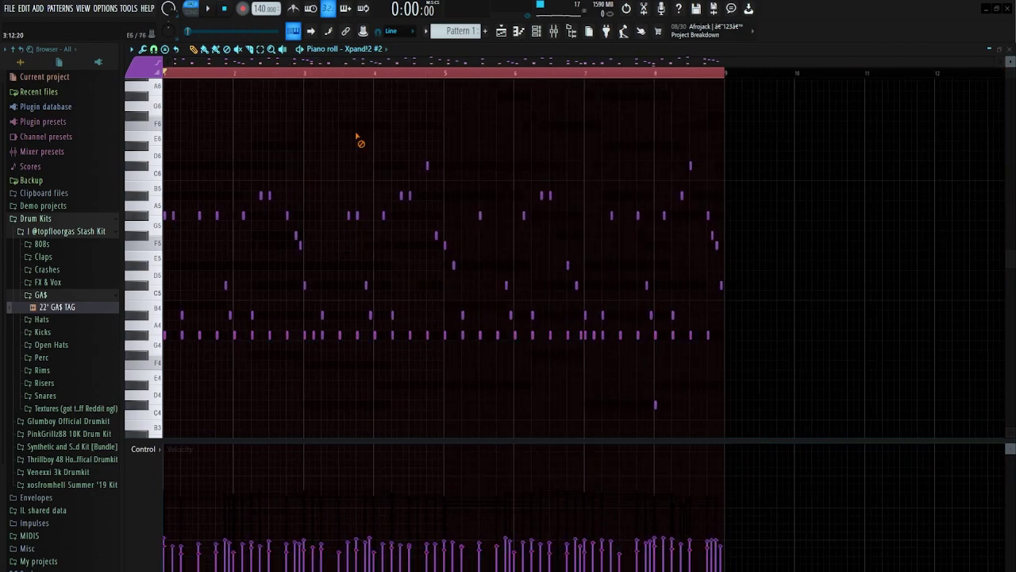
Open the channel rack and play the layered pattern.
click(536, 31)
key(space)
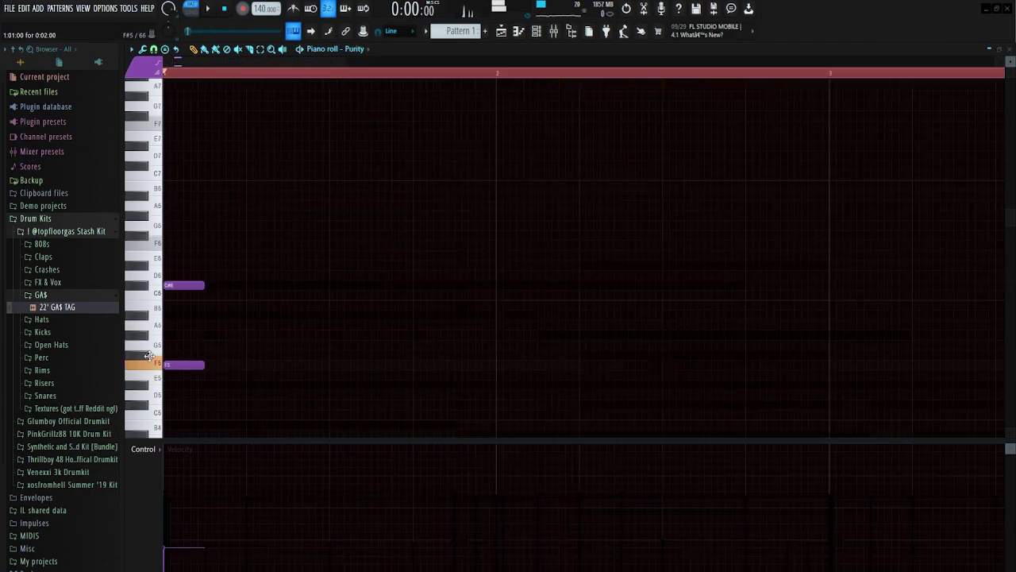
Draw a three-note Purity figure at the start of bar 1, descending from F#5 to F5 and C#5.
drag(149, 356, 153, 357)
scroll(178, 361, up, 3)
drag(239, 356, 218, 357)
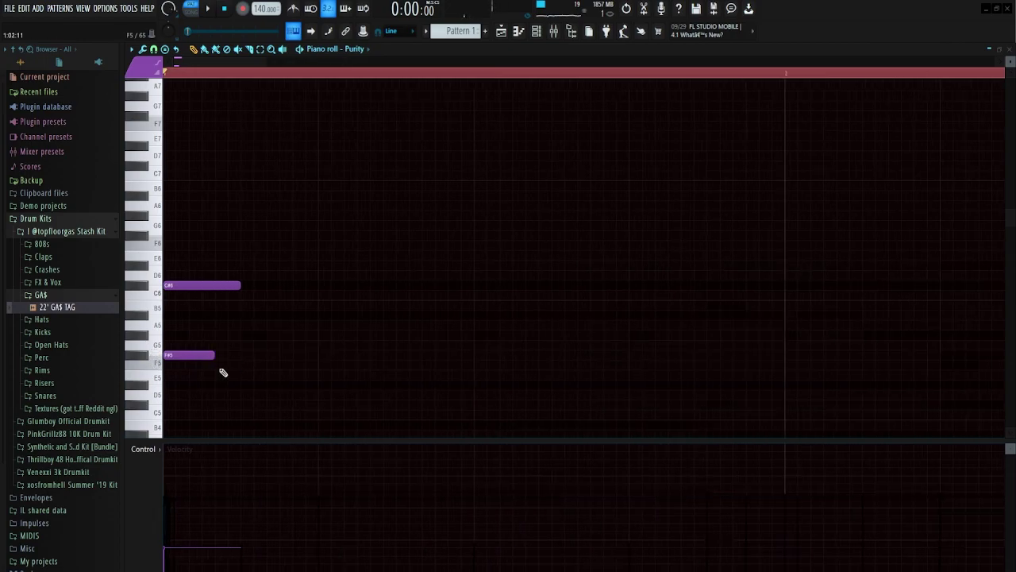
click(222, 365)
mouse_move(267, 389)
mouse_down()
mouse_move(268, 417)
mouse_move(269, 406)
mouse_up()
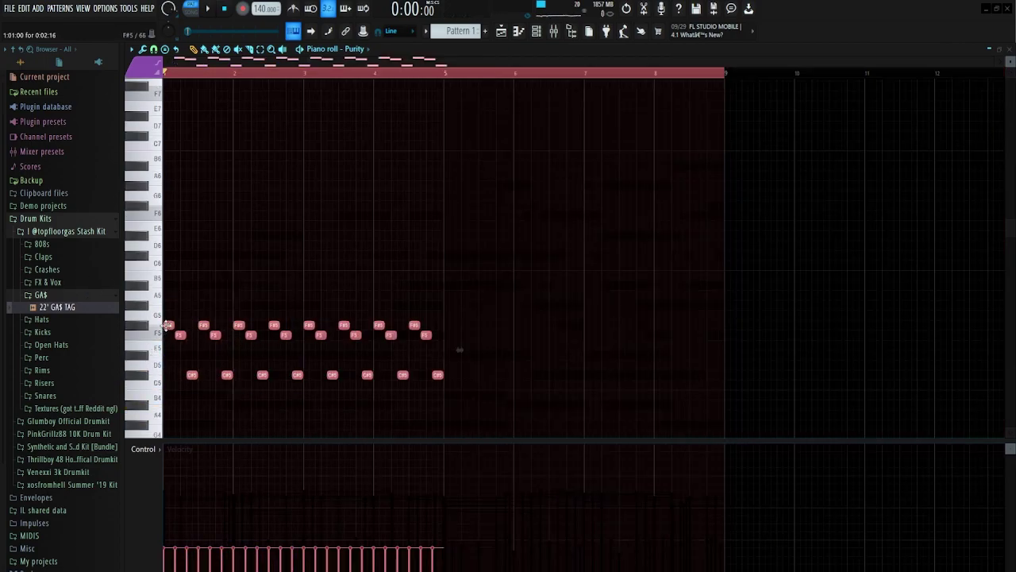
Duplicate the four-bar Purity pattern so it also fills bars 5 to 8, and play it.
drag(169, 326, 448, 340)
key(ctrl+d)
key(space)
Check the Piccolo preset in the Purity plugin and close its window.
key(F6)
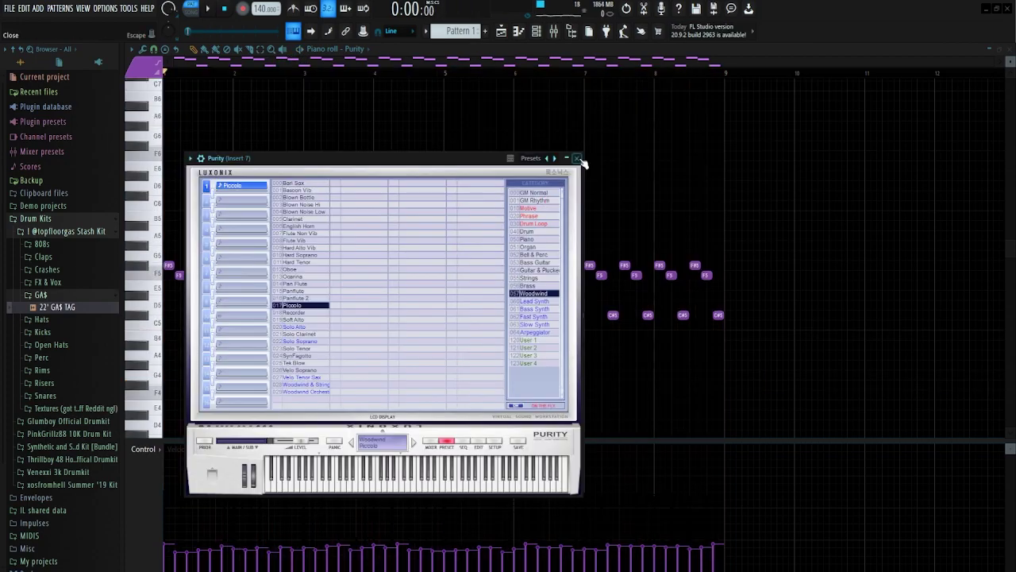
click(577, 158)
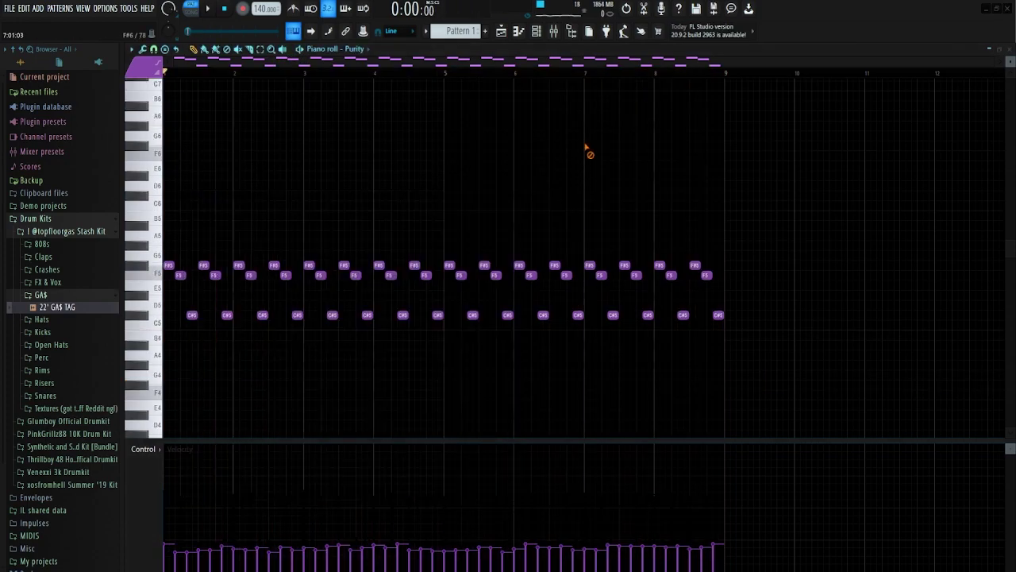
Highlight the opening F#5, F5 and C#5 notes of the Purity pattern, and examine how they repeat across eight bars.
scroll(157, 294, up, 5)
drag(176, 230, 290, 344)
scroll(191, 278, up, 4)
drag(193, 231, 356, 334)
scroll(352, 272, down, 8)
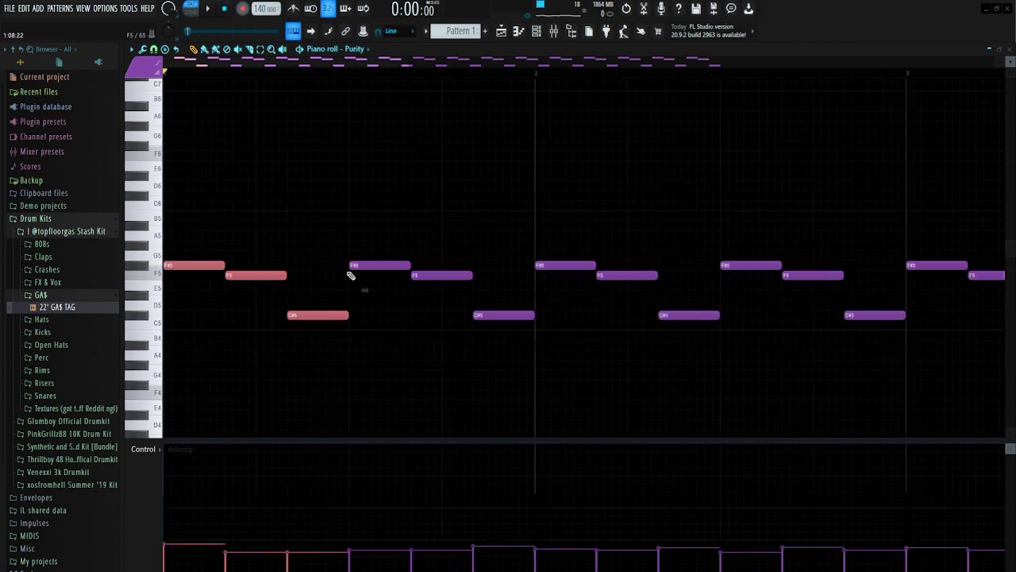
click(421, 173)
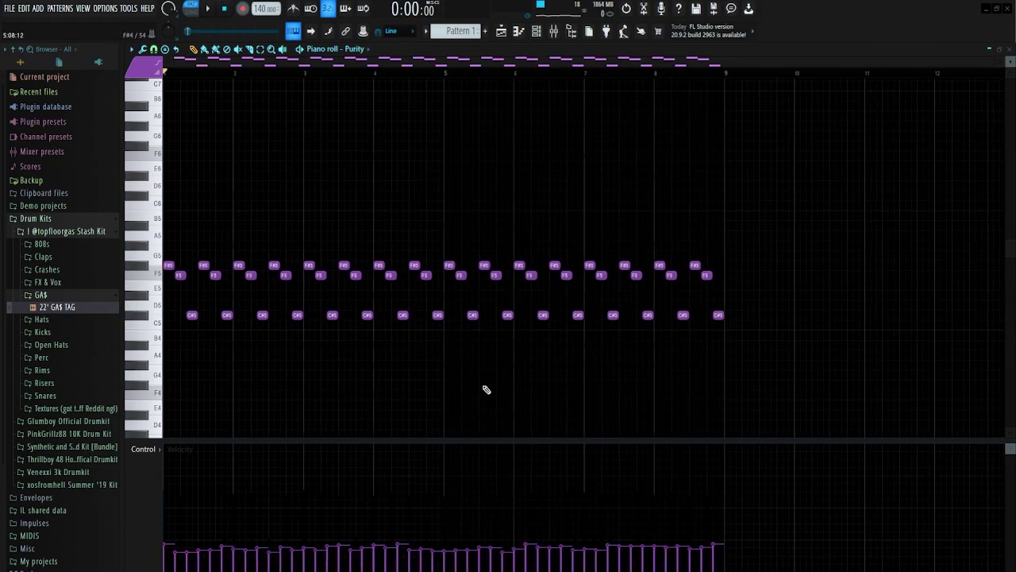
key(ctrl+a)
click(260, 166)
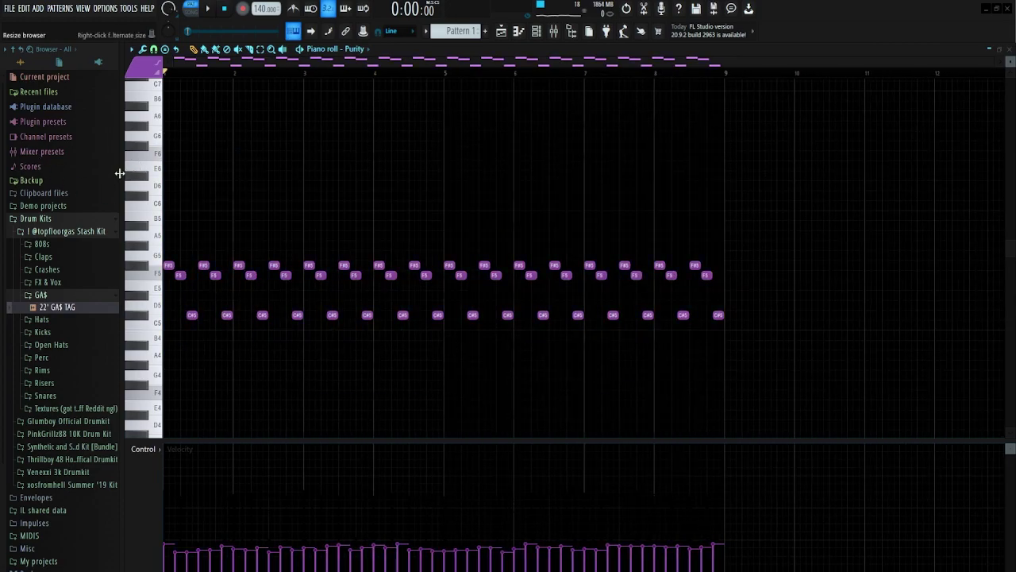
scroll(194, 95, up, 8)
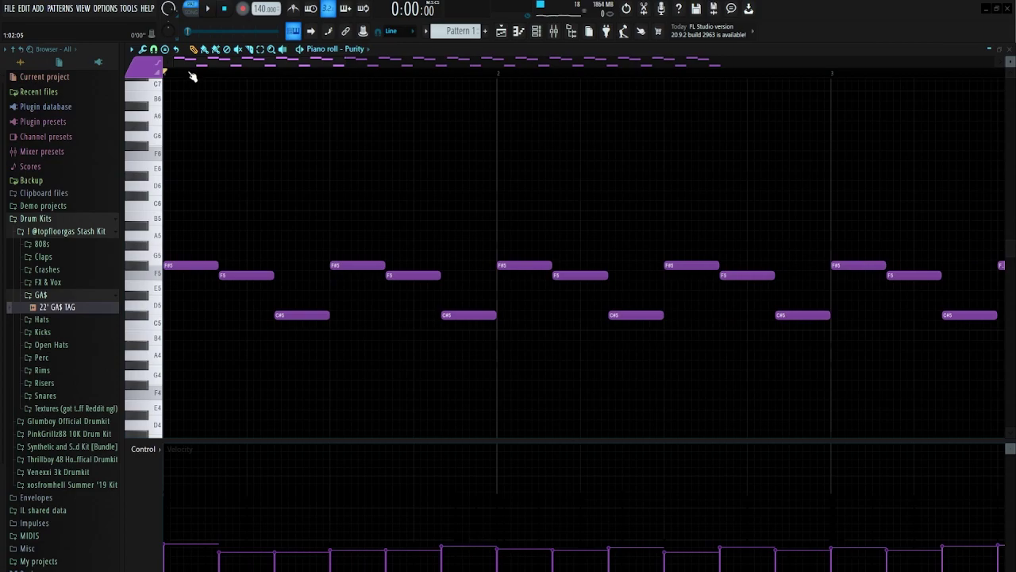
Play the full eight-bar Purity pattern to hear how its repeating figure sounds.
scroll(223, 141, down, 8)
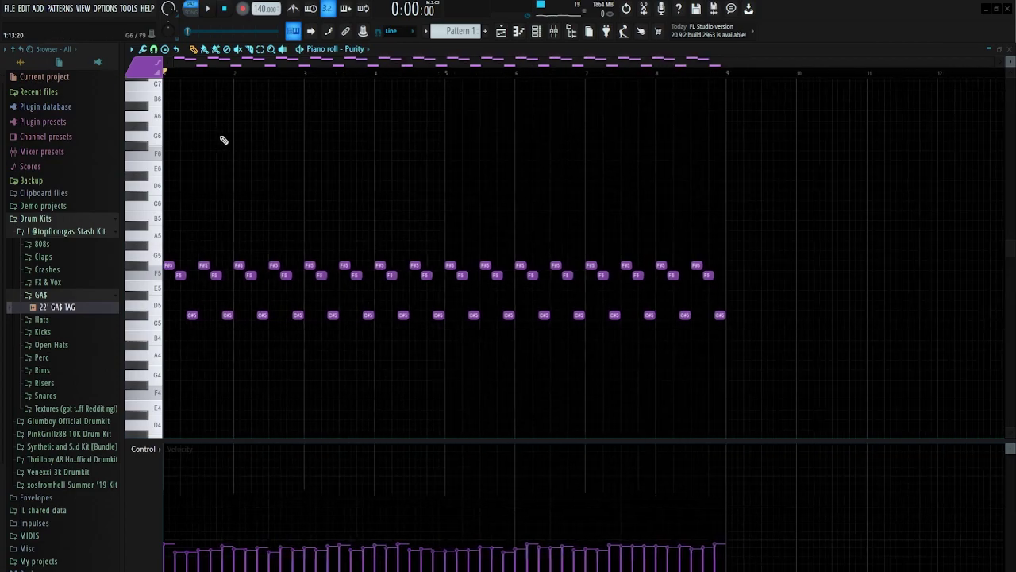
key(space)
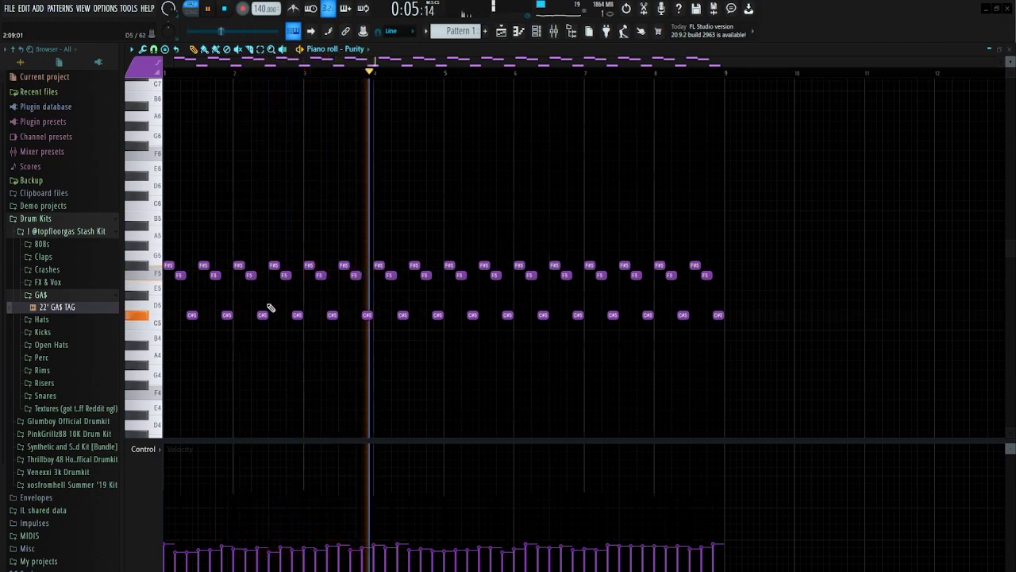
In the BBC Symphony Orchestra pattern, replace the C#7 before bar 7 with F#7, and follow it with G#7 and C#7 notes.
drag(317, 179, 286, 111)
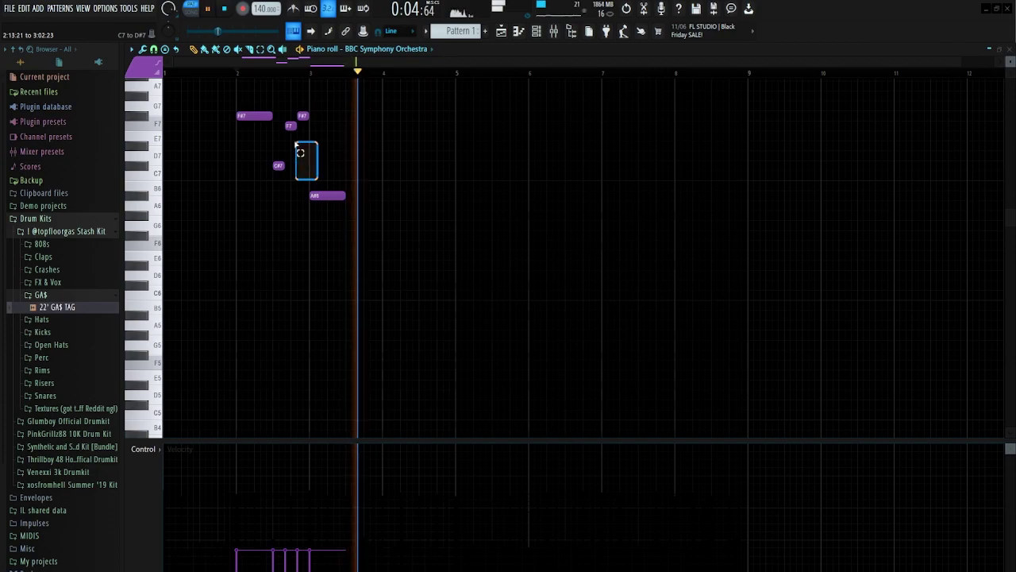
key(alt+y)
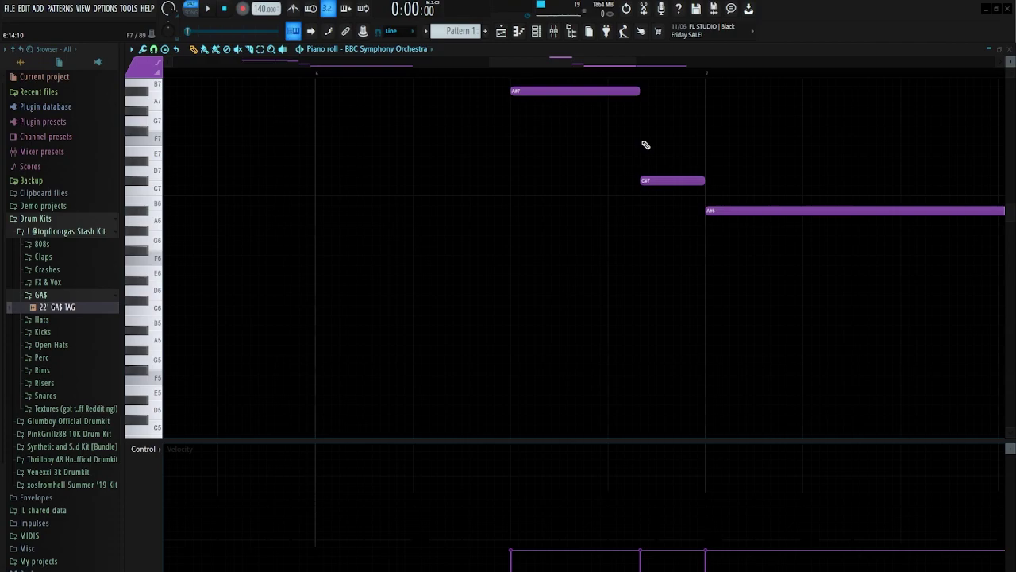
drag(646, 144, 642, 125)
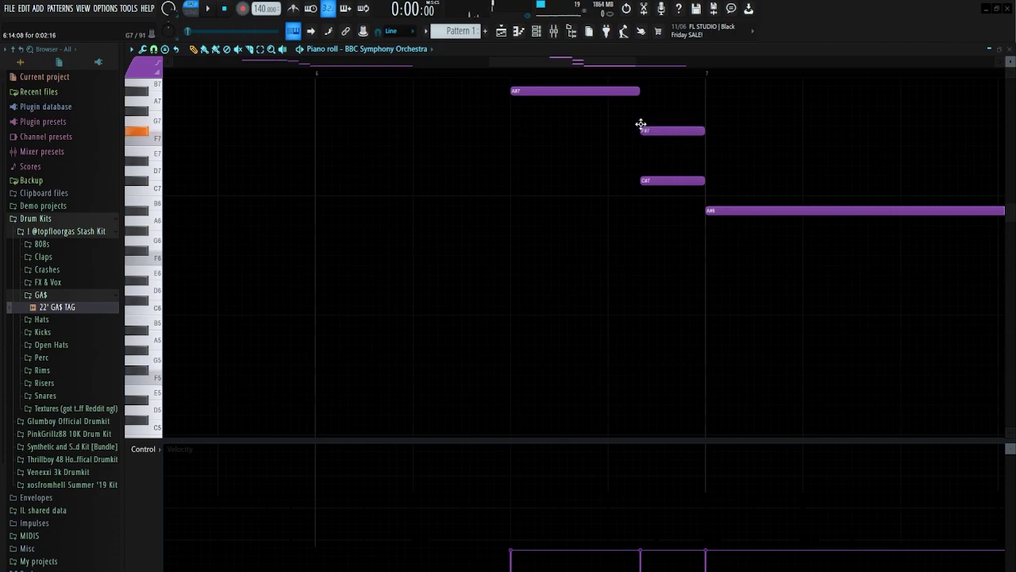
right_click(681, 182)
click(709, 109)
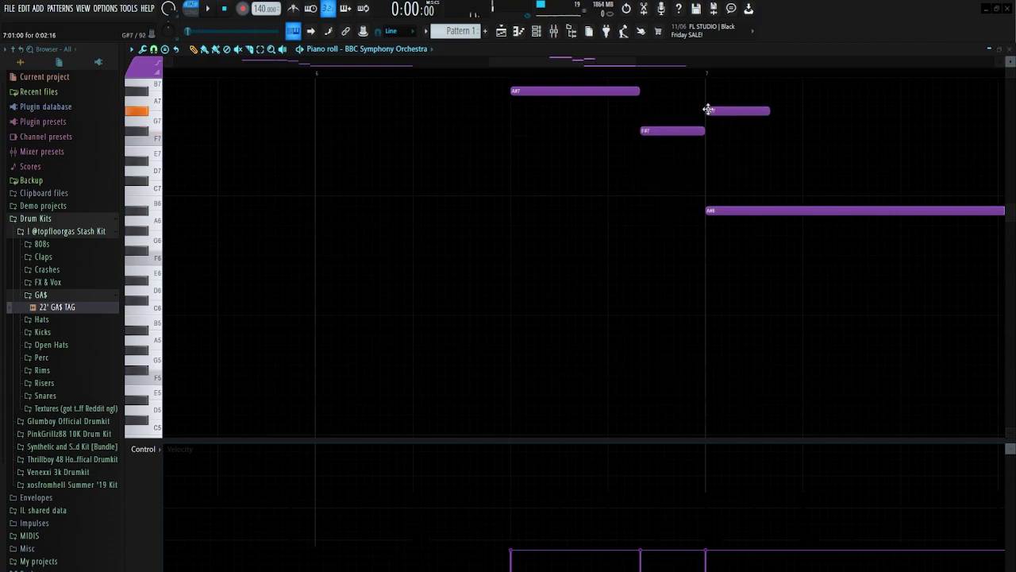
scroll(719, 145, down, 2)
drag(739, 111, 907, 142)
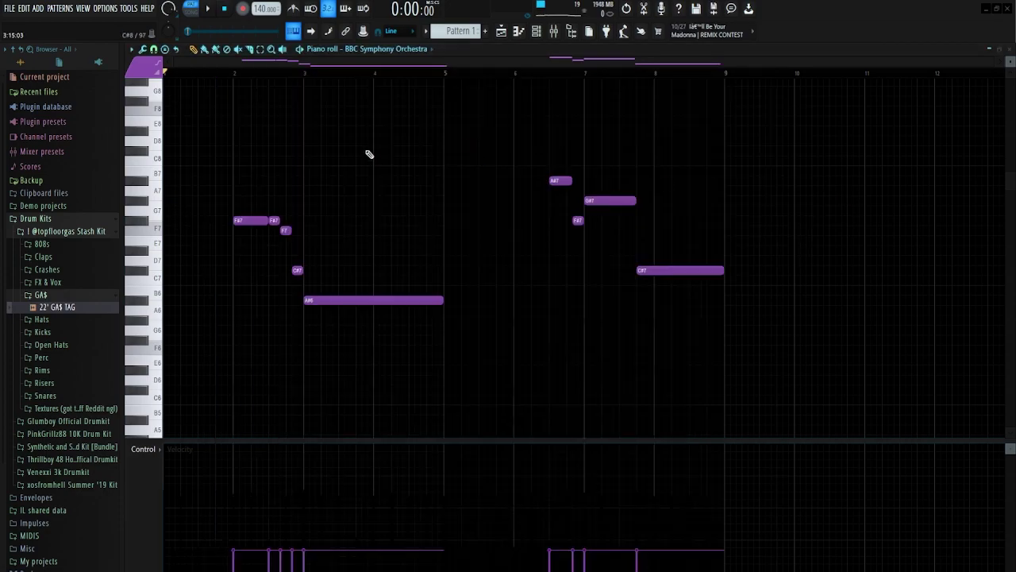
Highlight both BBC Symphony Orchestra phrases, review all layers in the channel rack, and play them together.
drag(745, 335, 202, 139)
click(546, 67)
click(536, 31)
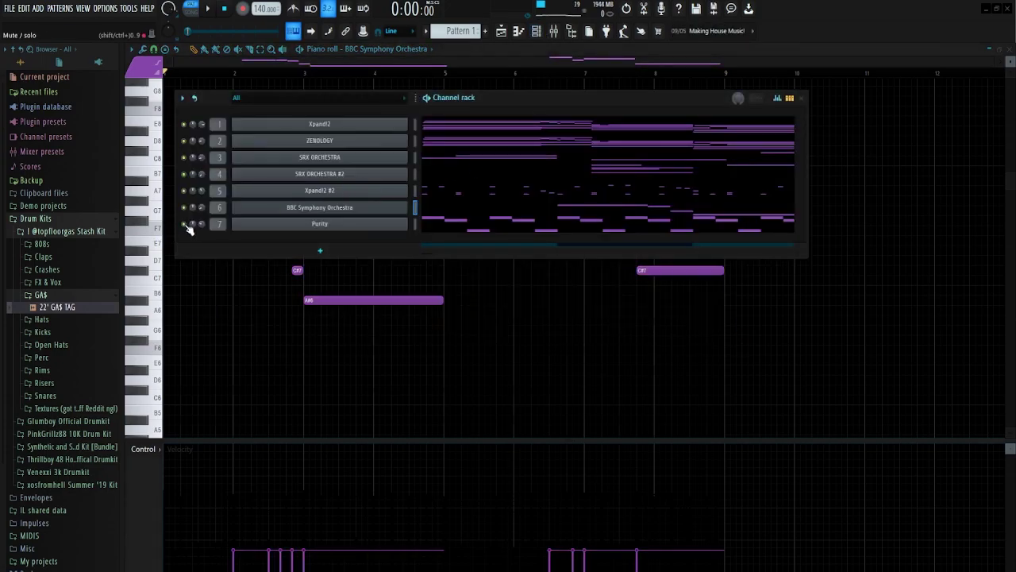
key(F6)
key(space)
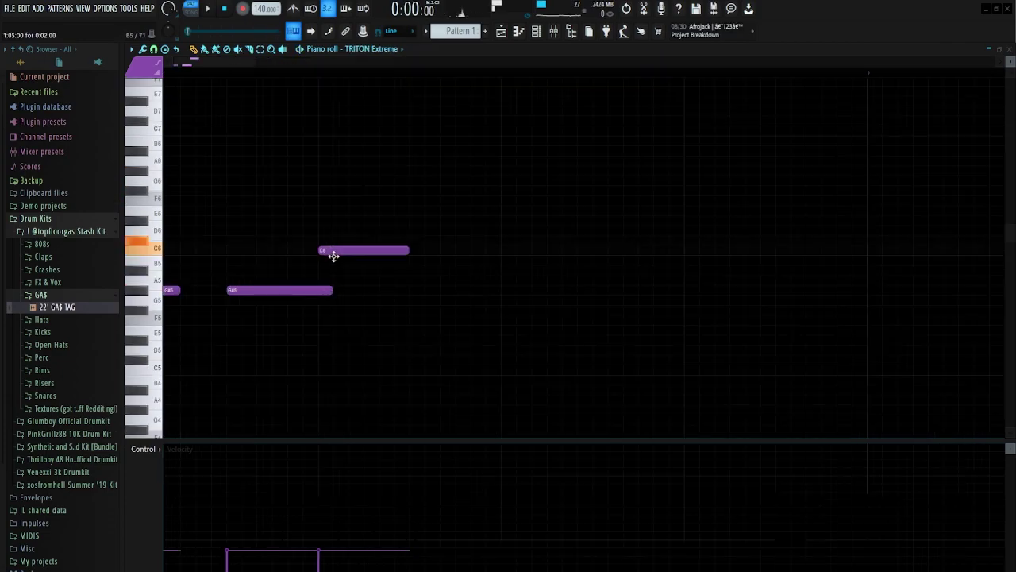
Build the TRITON Extreme phrase in bar 1 with an A#5, followed by F#6, F6 and C#6 leading into bar 2.
drag(334, 254, 333, 274)
key(space)
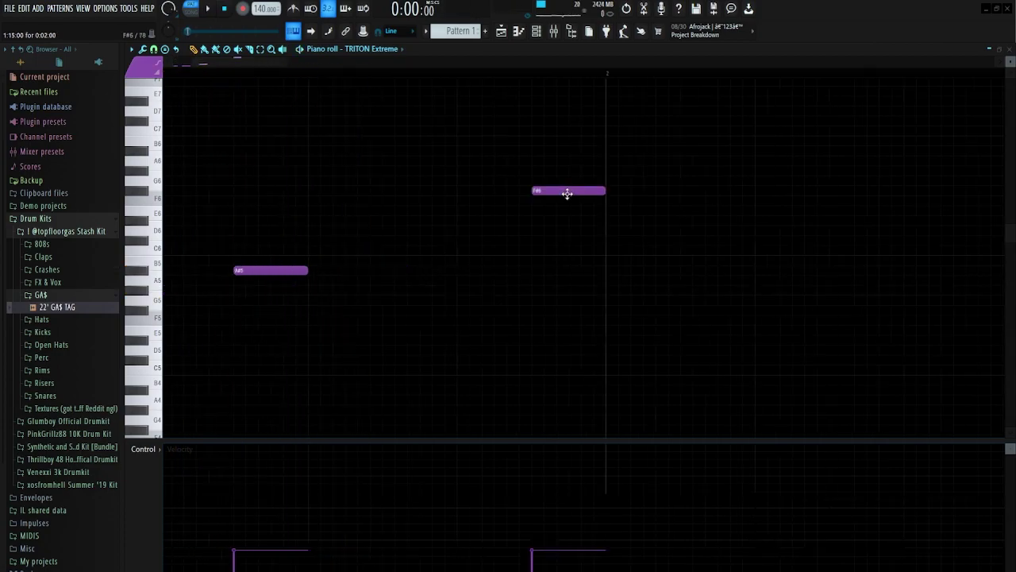
drag(566, 194, 491, 193)
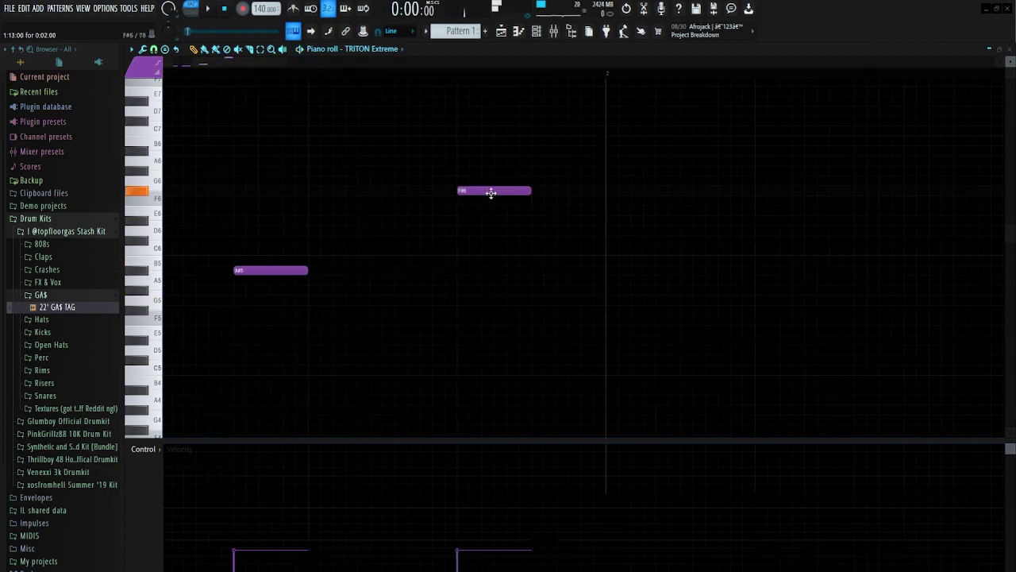
click(508, 200)
click(556, 229)
drag(554, 228, 553, 238)
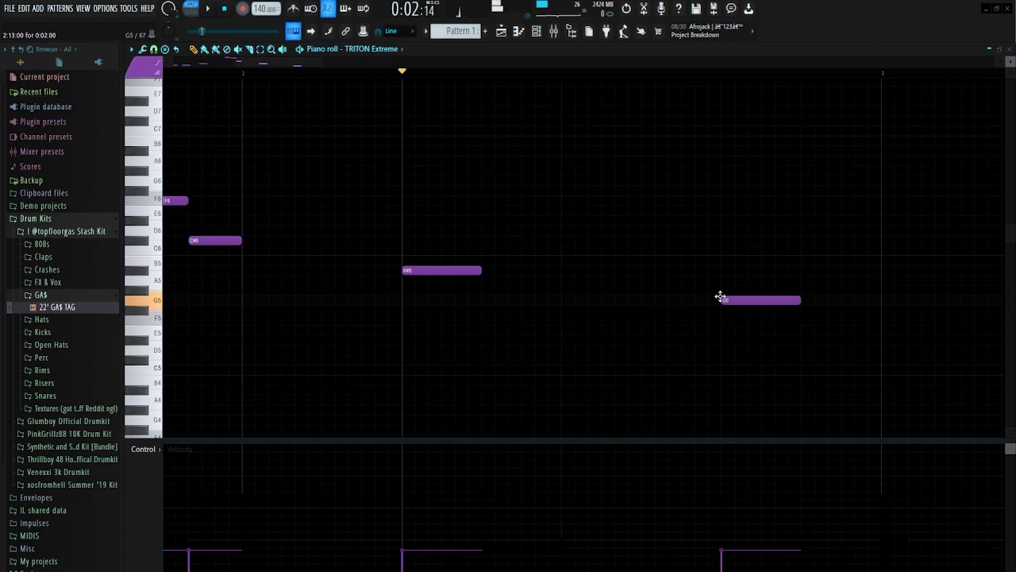
Add descending G#5, F#5 and F5 notes at the end of bar 2 in the TRITON Extreme pattern.
drag(720, 297, 720, 284)
click(771, 307)
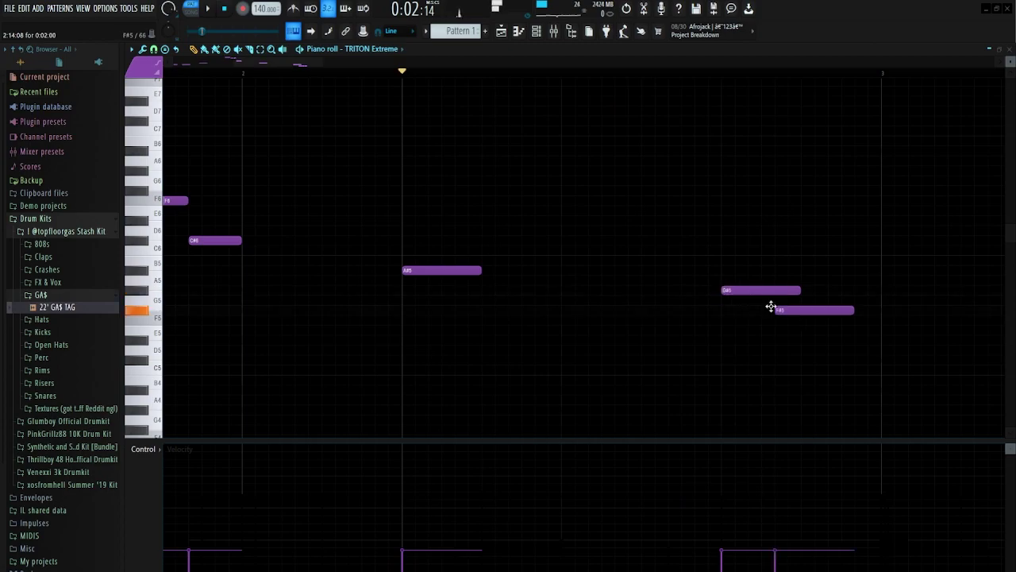
click(825, 338)
drag(826, 338, 823, 317)
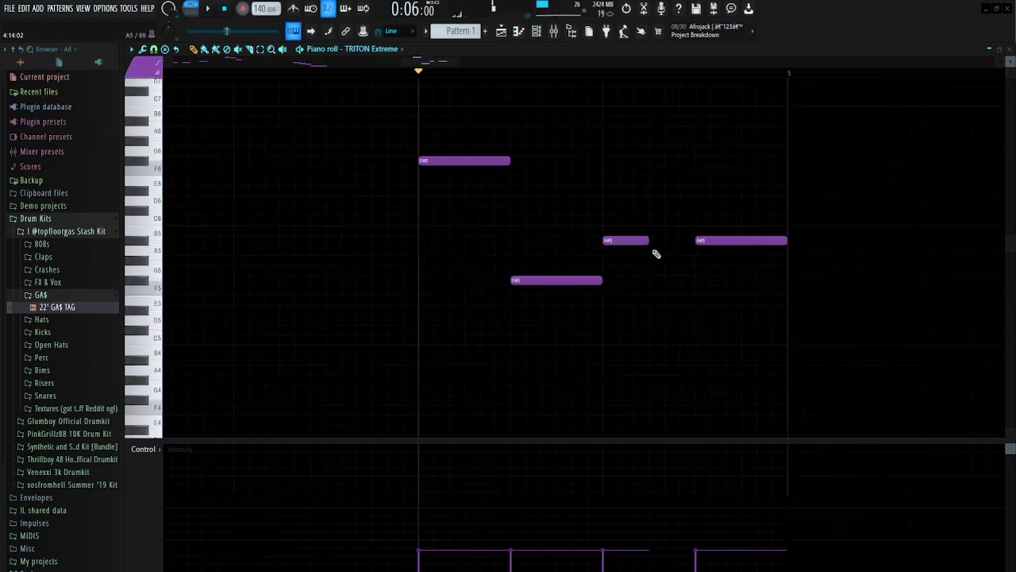
Add an A#4 between the two A#5 notes at the end of bar 4, and play the TRITON Extreme pattern.
scroll(655, 253, up, 1)
click(669, 241)
key(ctrl+Down)
key(space)
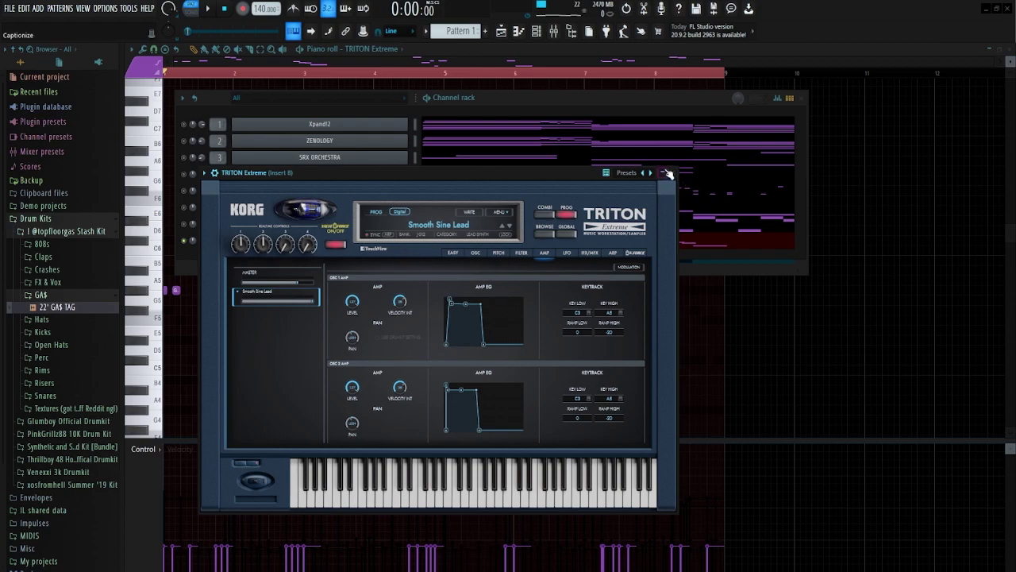
Close the TRITON Extreme plugin window, and highlight the opening G#5 notes and following figures to examine the lead phrases.
click(671, 173)
key(Escape)
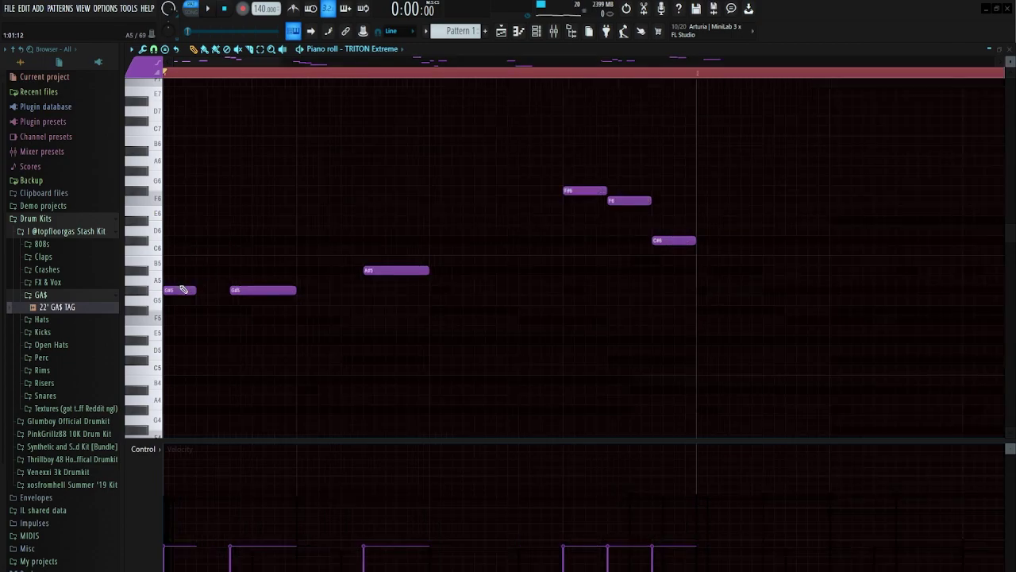
drag(167, 266, 251, 332)
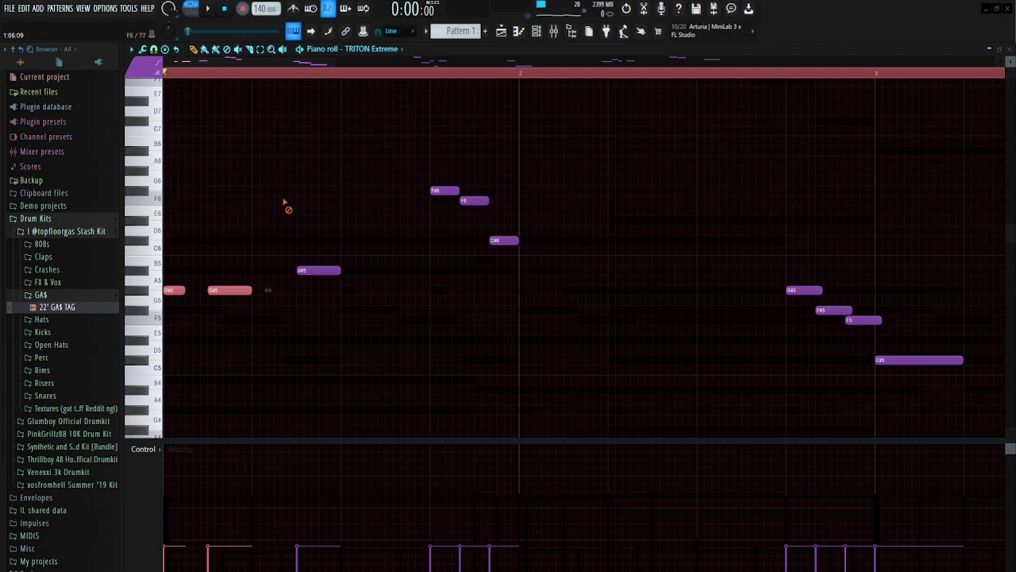
scroll(400, 354, down, 5)
drag(385, 256, 476, 376)
scroll(413, 342, up, 5)
scroll(371, 384, down, 4)
scroll(305, 274, up, 4)
drag(353, 265, 234, 138)
right_click(411, 194)
scroll(404, 329, down, 5)
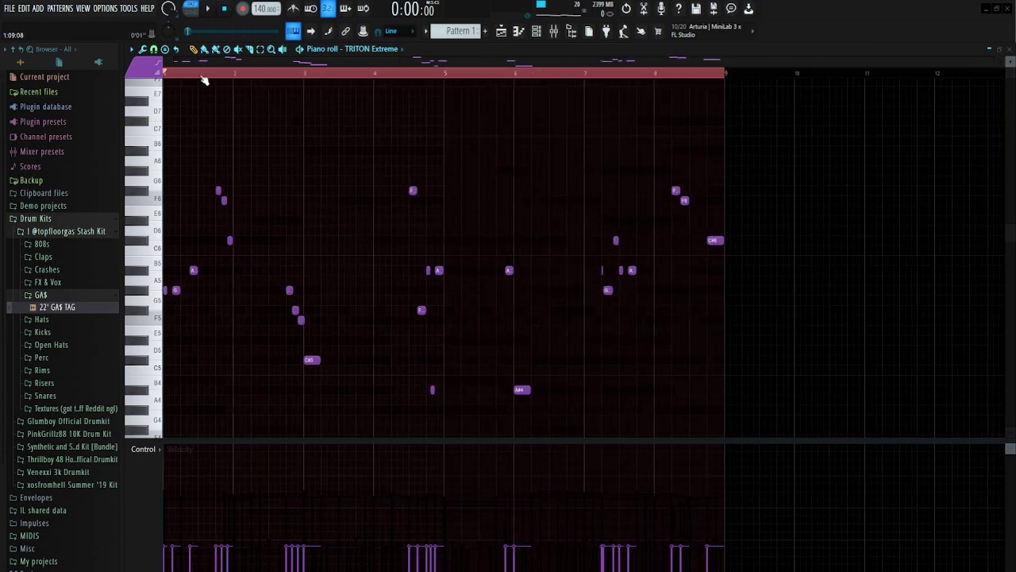
Play the TRITON Extreme melody and follow its individual phrases up close across all eight bars.
key(space)
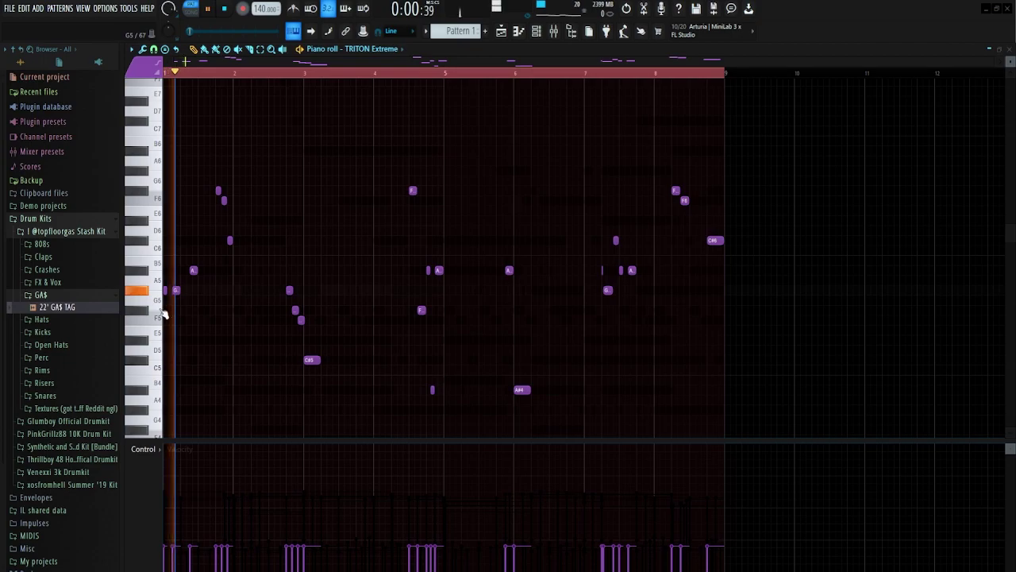
scroll(238, 293, up, 4)
scroll(342, 326, down, 4)
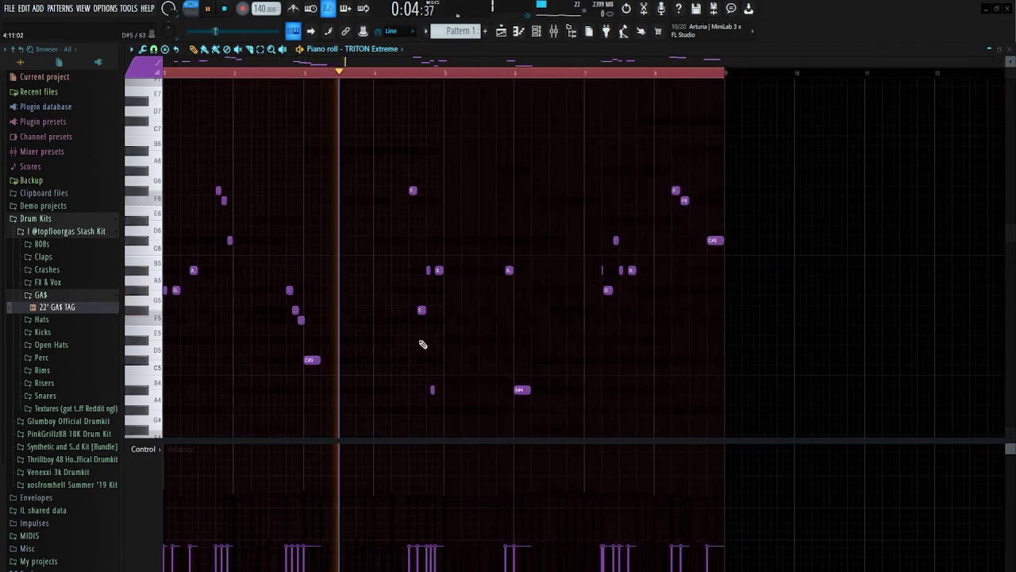
scroll(442, 341, up, 5)
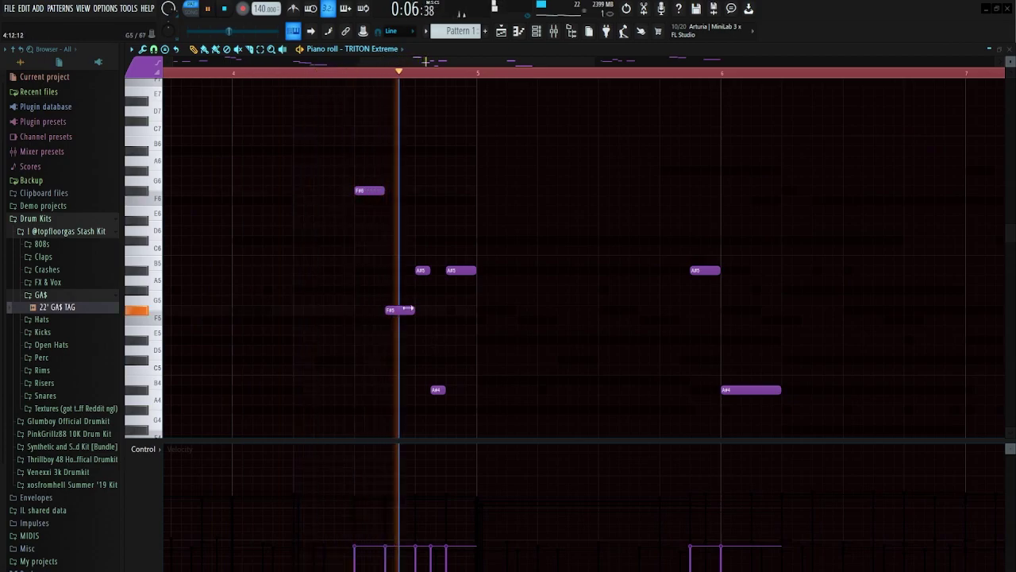
scroll(528, 334, down, 5)
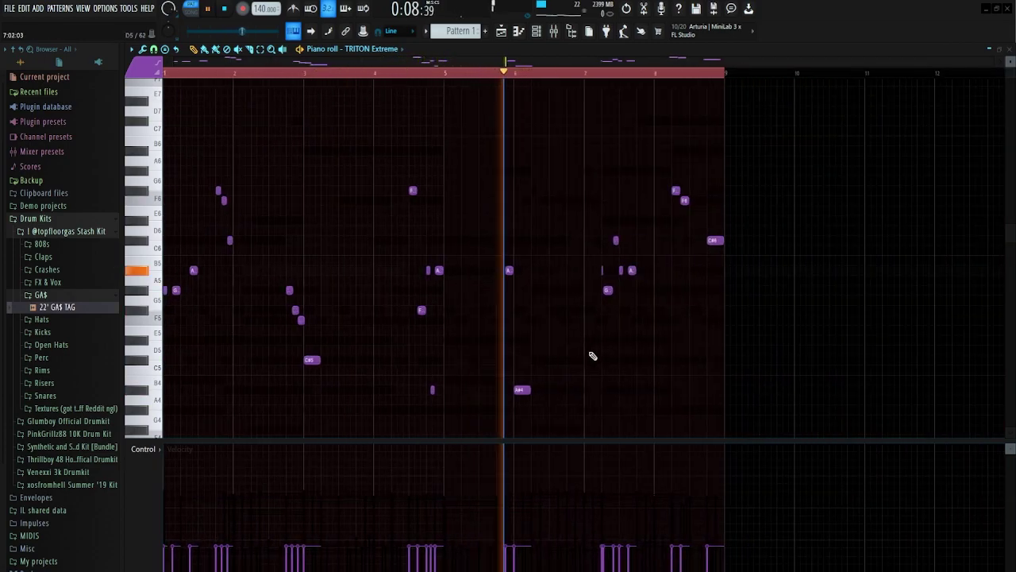
scroll(596, 353, up, 6)
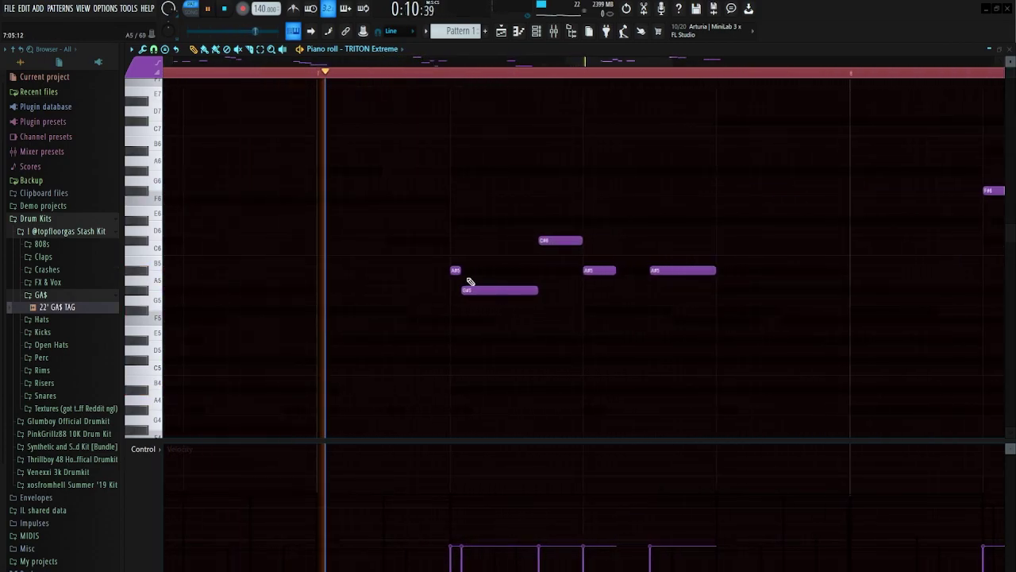
scroll(762, 302, down, 3)
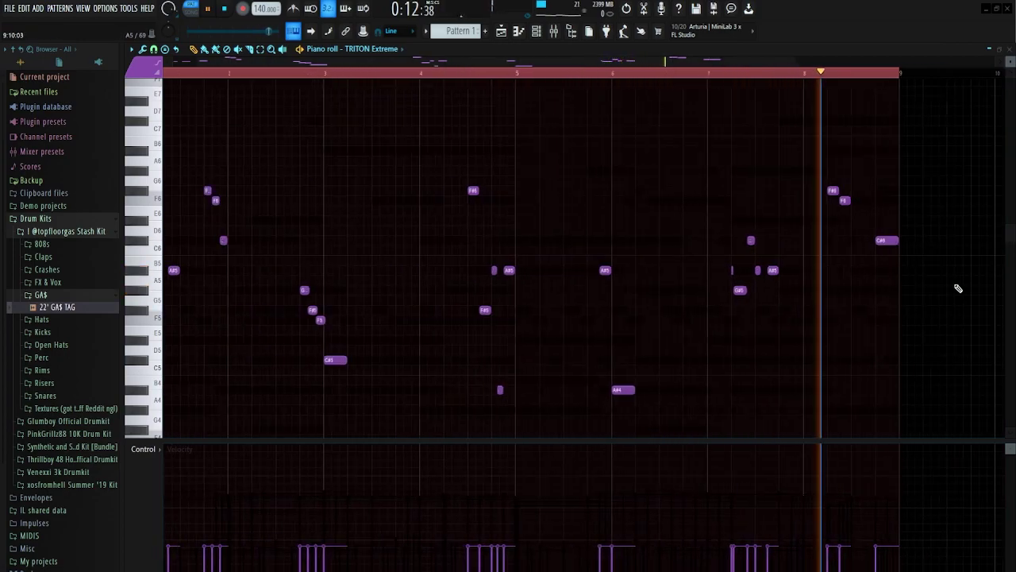
scroll(900, 277, up, 3)
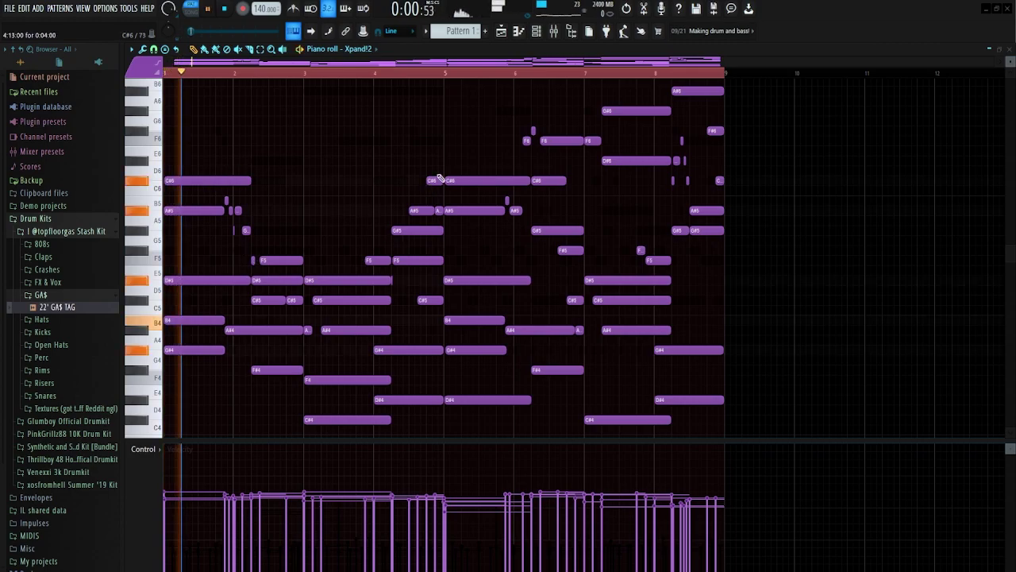
During playback, review the notes of ZENOLOGY, both SRX ORCHESTRA layers, Xpand!2 #2, BBC Symphony Orchestra, Purity and TRITON Extreme.
click(344, 50)
click(341, 139)
click(347, 49)
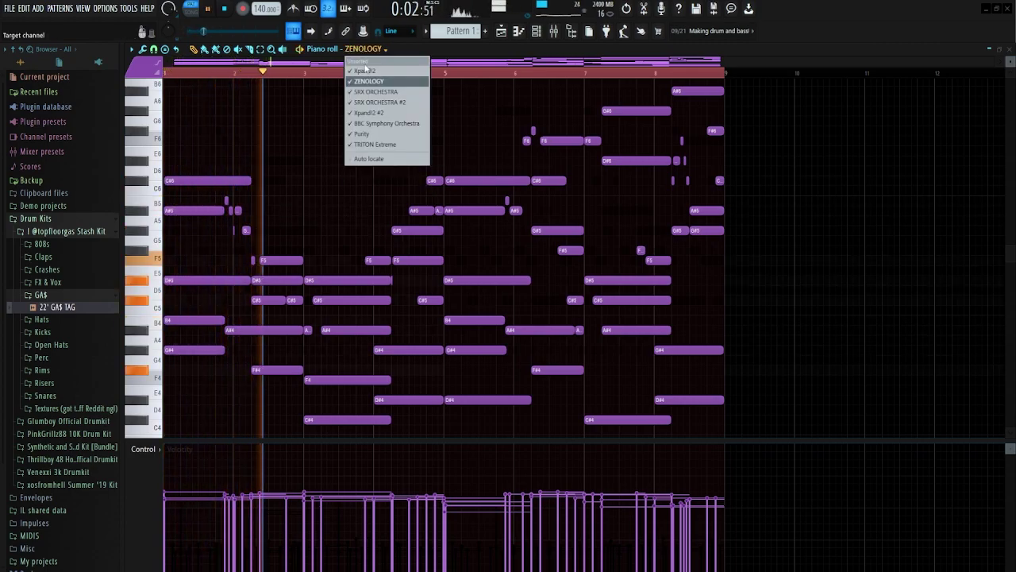
click(374, 97)
click(371, 49)
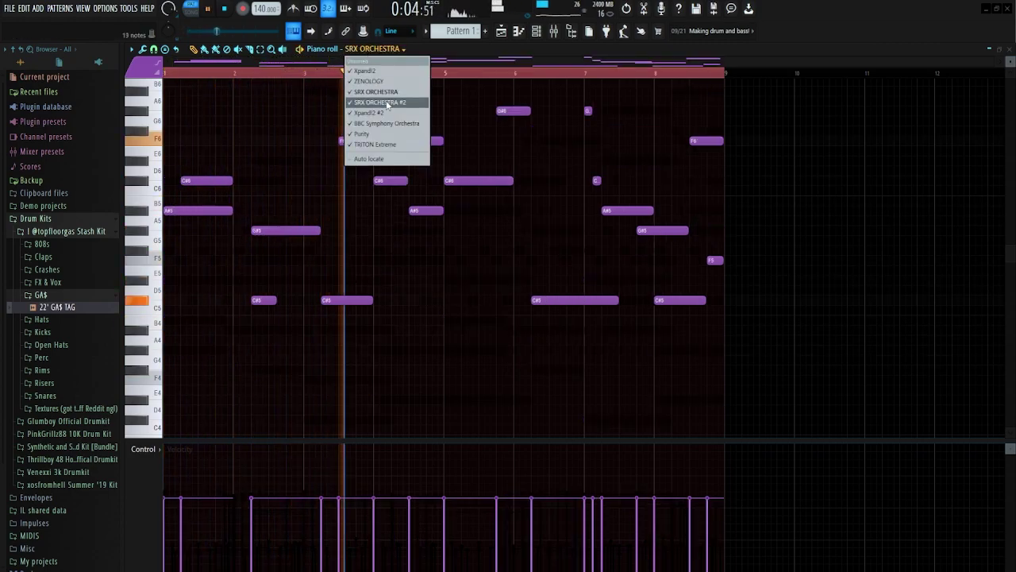
click(379, 102)
click(381, 49)
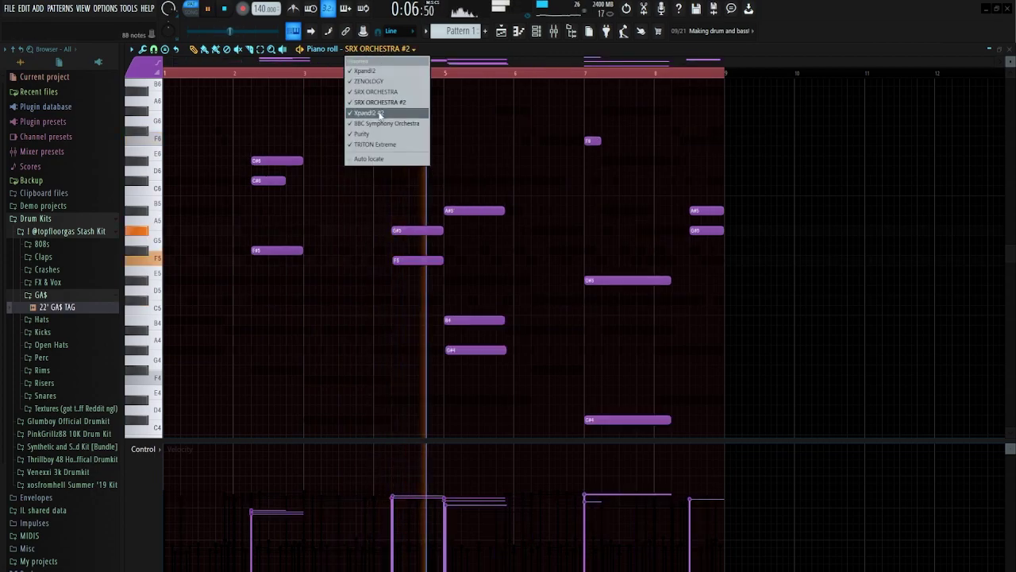
click(368, 113)
click(358, 49)
click(386, 124)
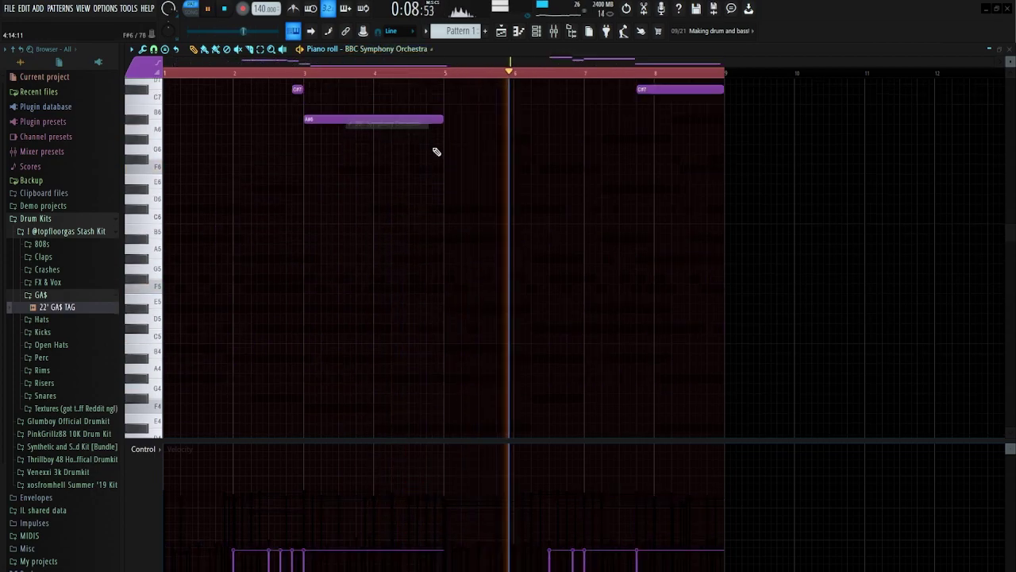
click(373, 49)
click(381, 135)
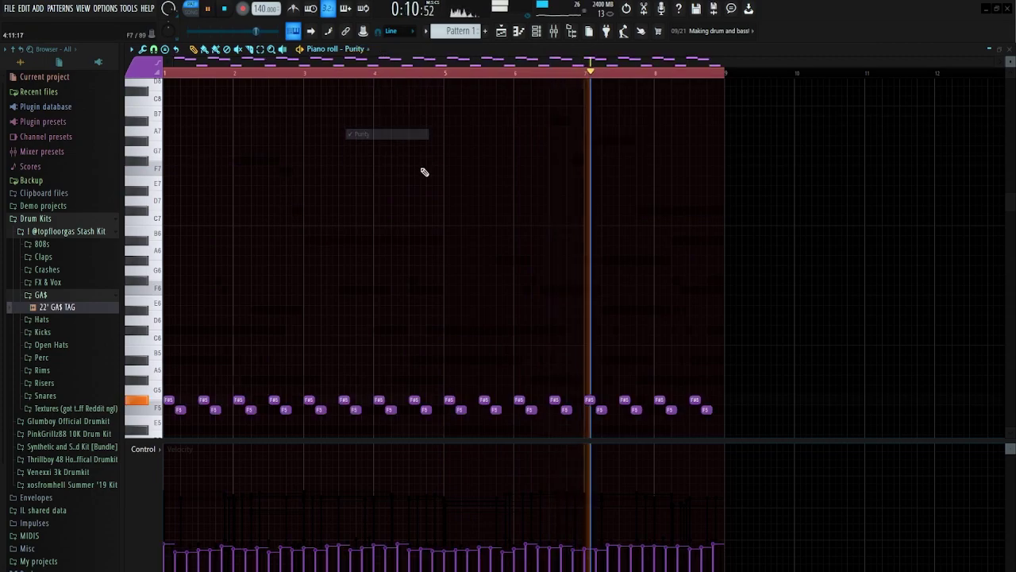
click(361, 50)
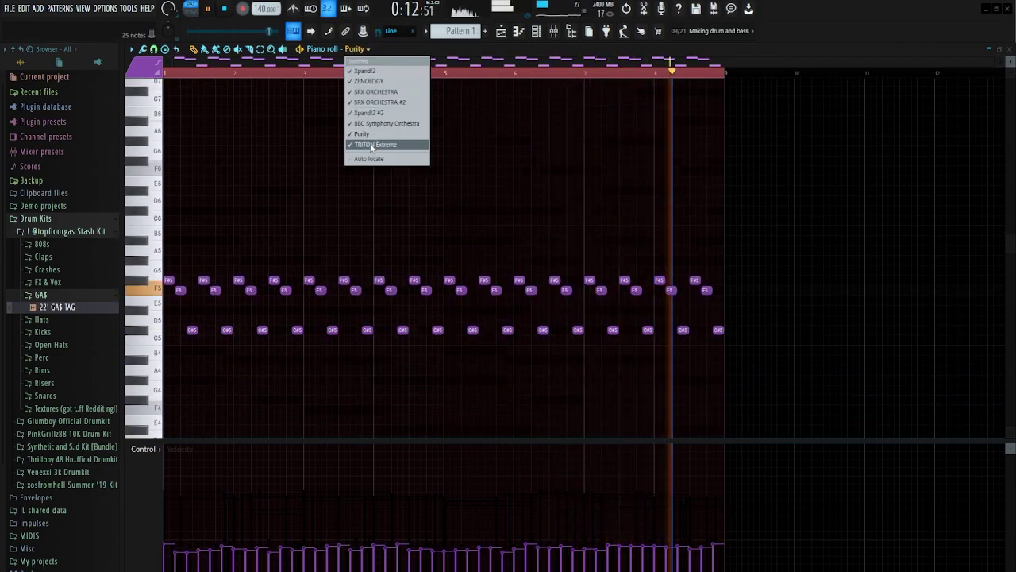
click(374, 145)
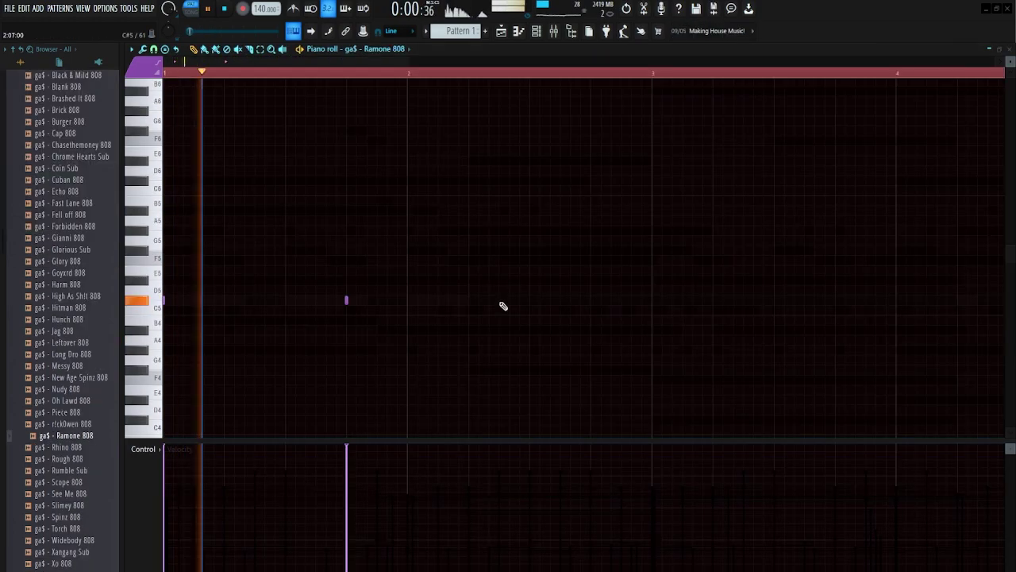
Add a C#5 hit in bar 2 of the ga$ - Ramone 808 pattern, and check its hits around bars 5 and 6.
click(501, 301)
scroll(585, 306, down, 3)
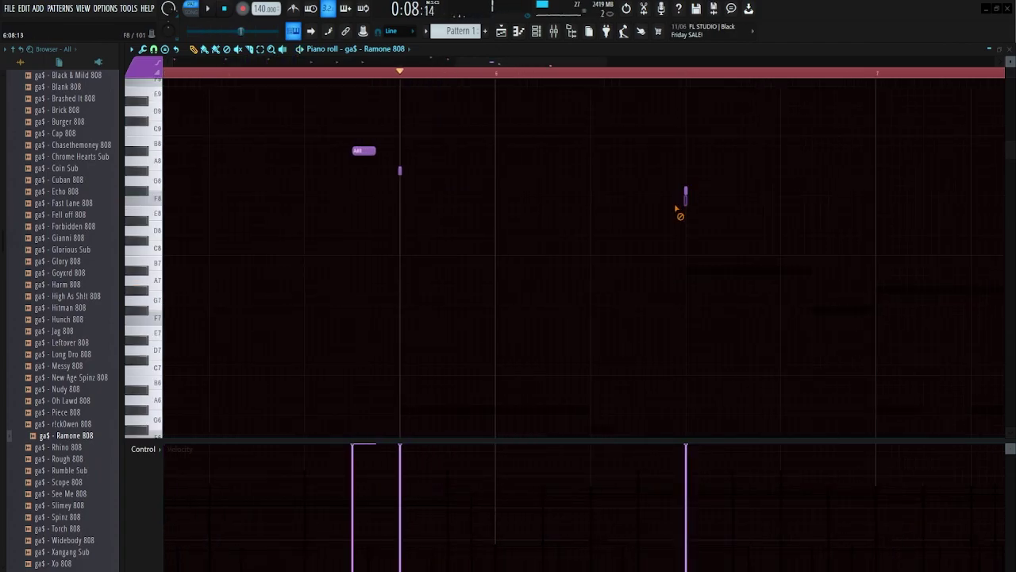
scroll(706, 215, down, 3)
scroll(599, 236, up, 3)
key(space)
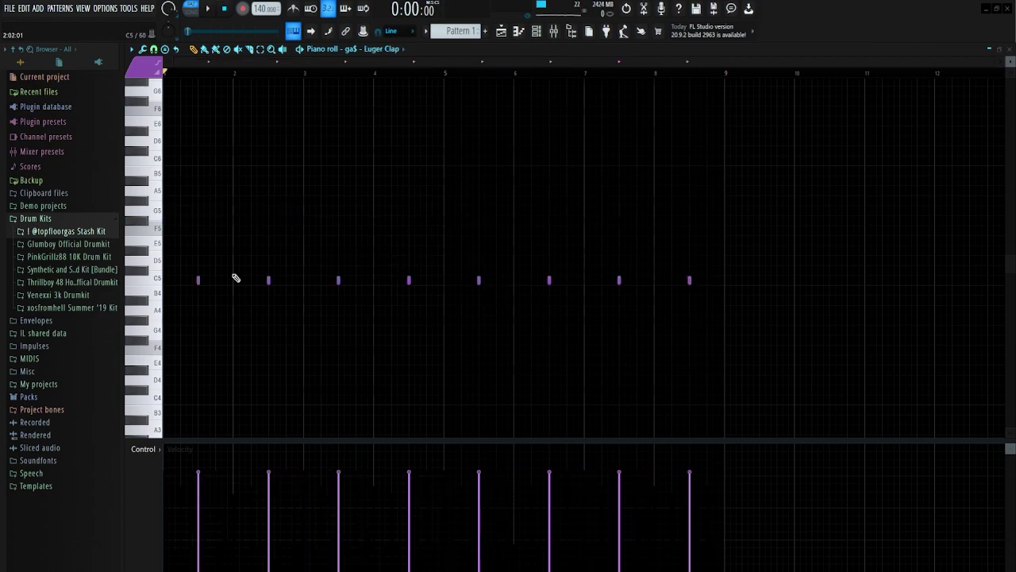
Open the ga$ - Goyxrd Snare pattern, highlight all its hits, and examine their placement across the eight bars.
click(392, 51)
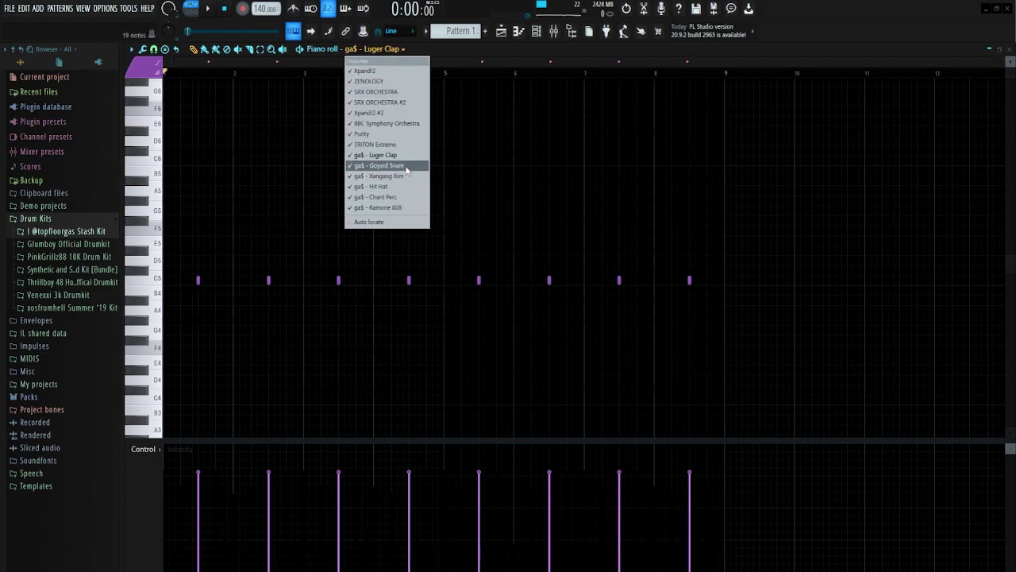
click(405, 165)
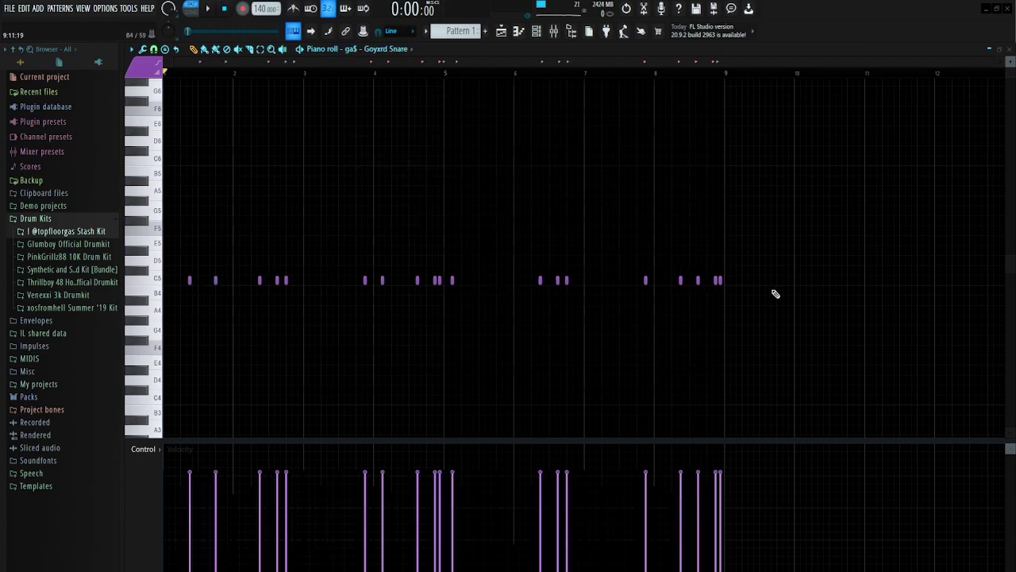
drag(782, 313, 167, 229)
scroll(193, 313, up, 4)
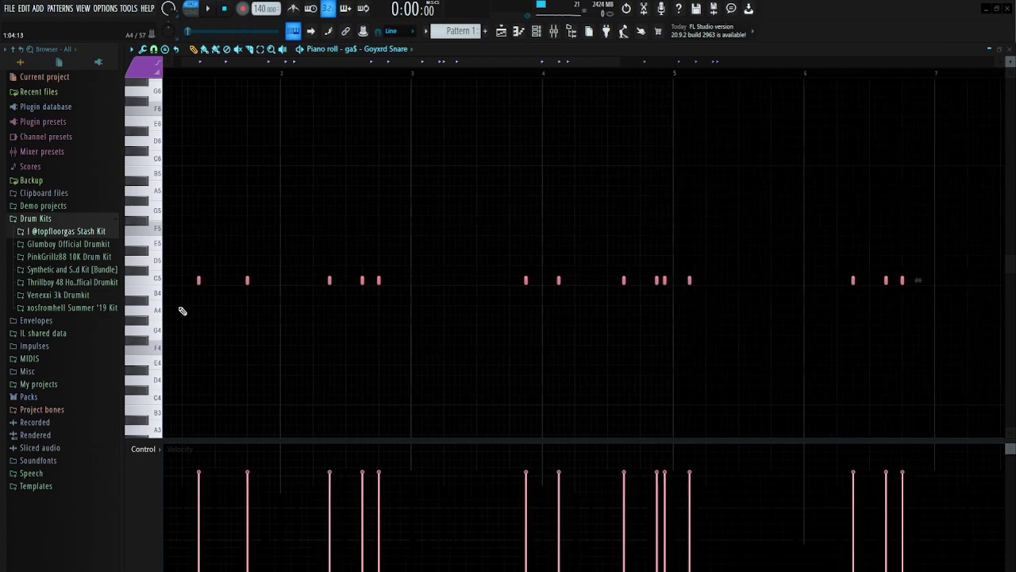
scroll(306, 275, down, 2)
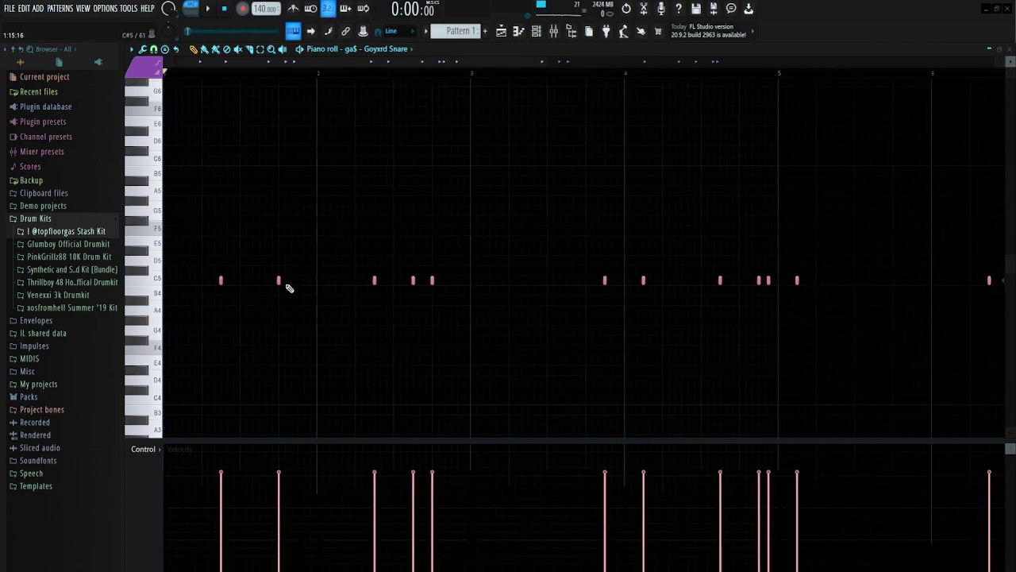
scroll(404, 279, down, 3)
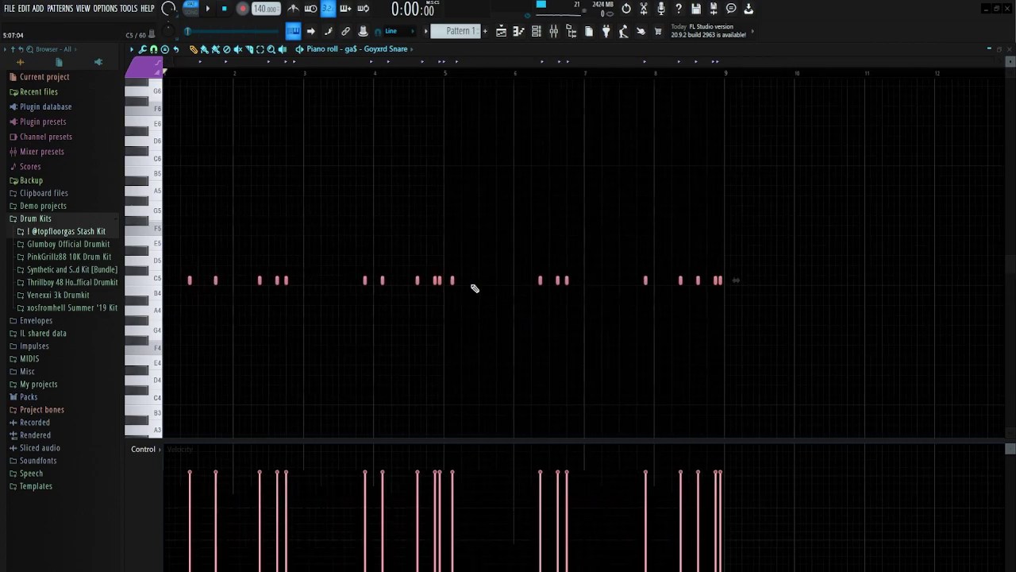
click(496, 233)
scroll(714, 293, up, 2)
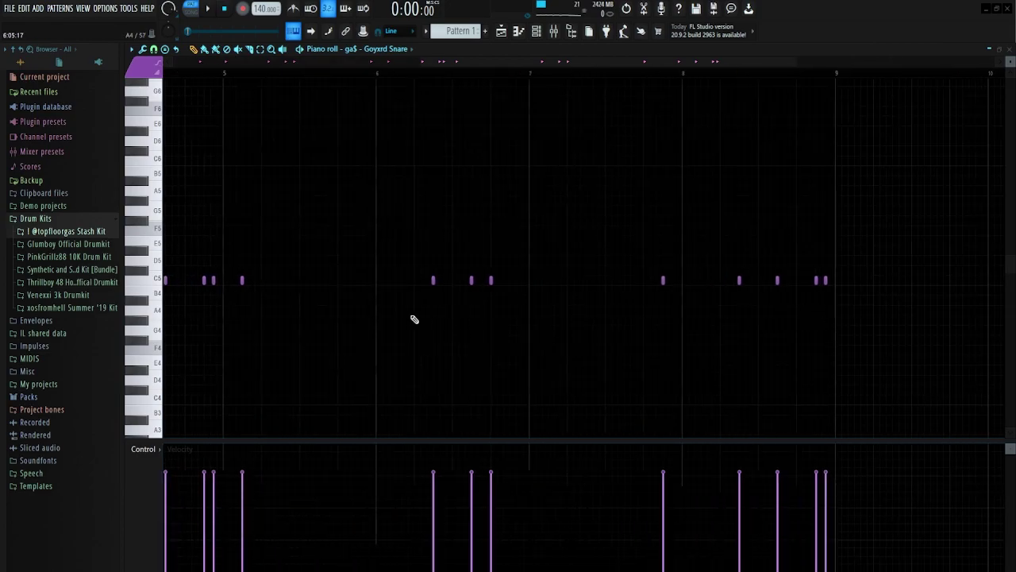
scroll(424, 320, down, 2)
Open the ga$ - Xangang Rim pattern and highlight all its hits to examine their placement.
click(387, 50)
click(402, 176)
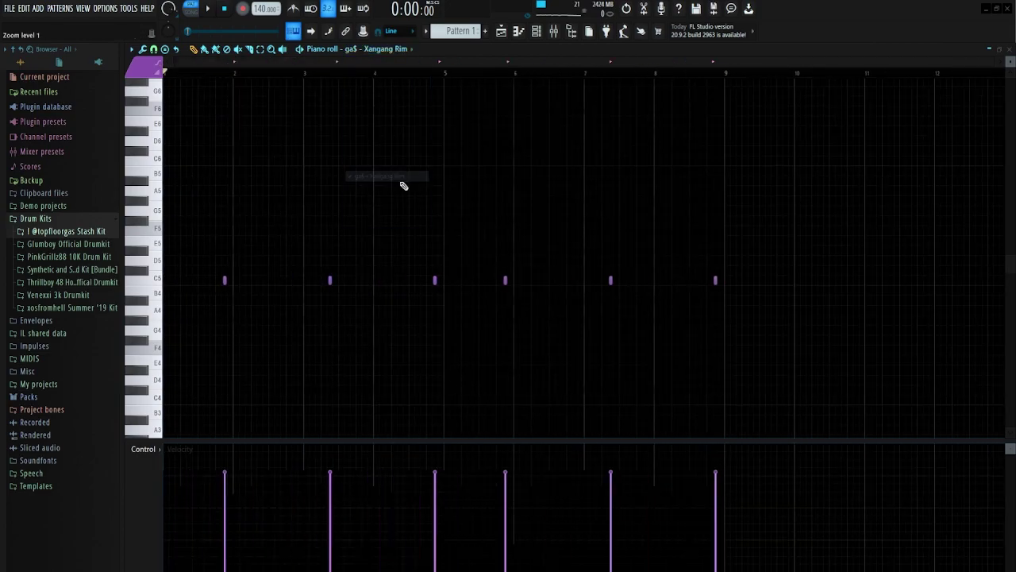
drag(780, 298, 23, 246)
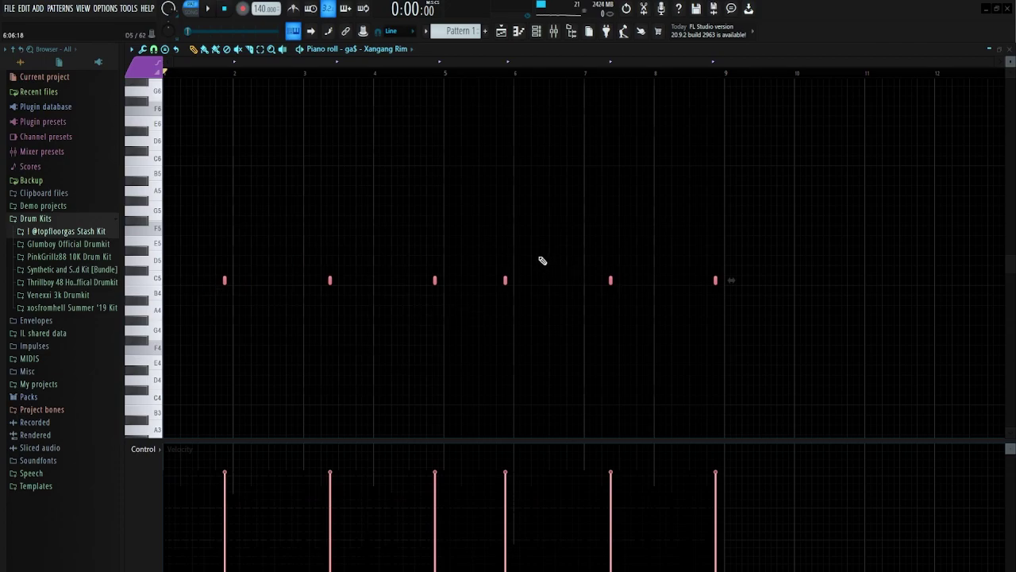
Select all ga$ - Hit Hat notes to examine the opening bars and rolls, and highlight the ga$ - Chant Perc hits.
click(373, 49)
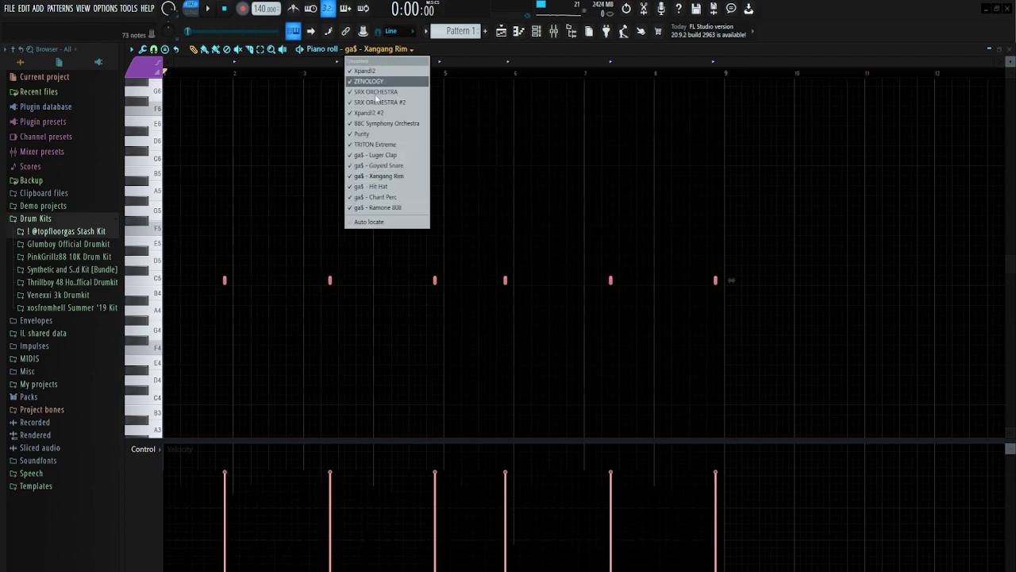
click(374, 186)
key(ctrl+a)
ctrl+scroll(733, 293, up, 5)
scroll(171, 115, left, 1)
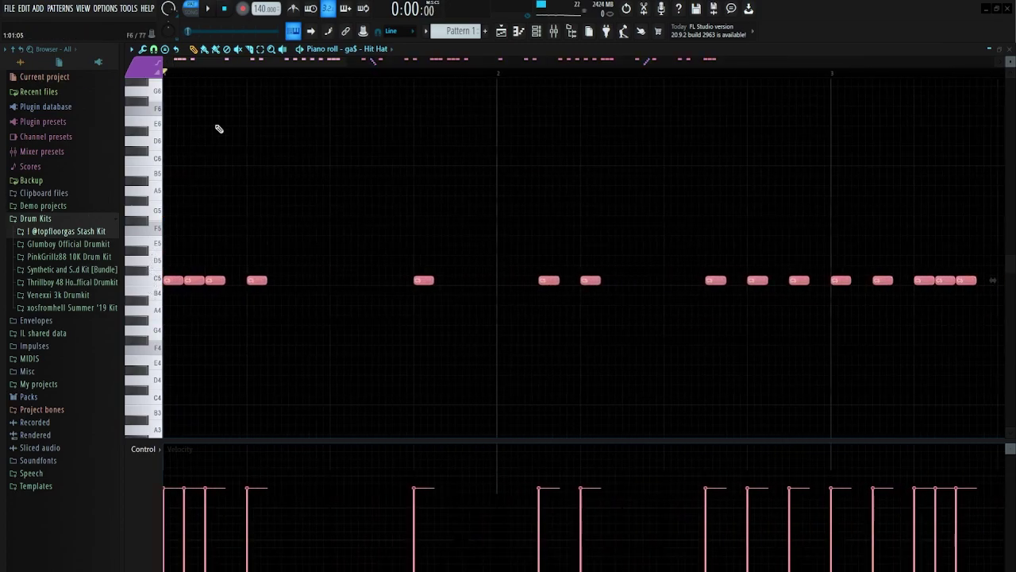
ctrl+scroll(426, 262, down, 5)
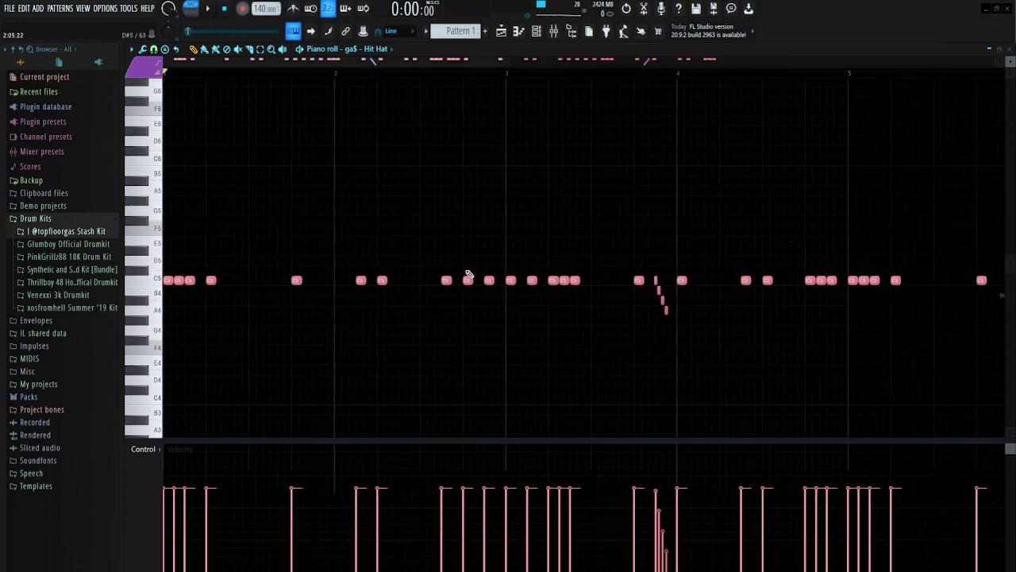
click(568, 256)
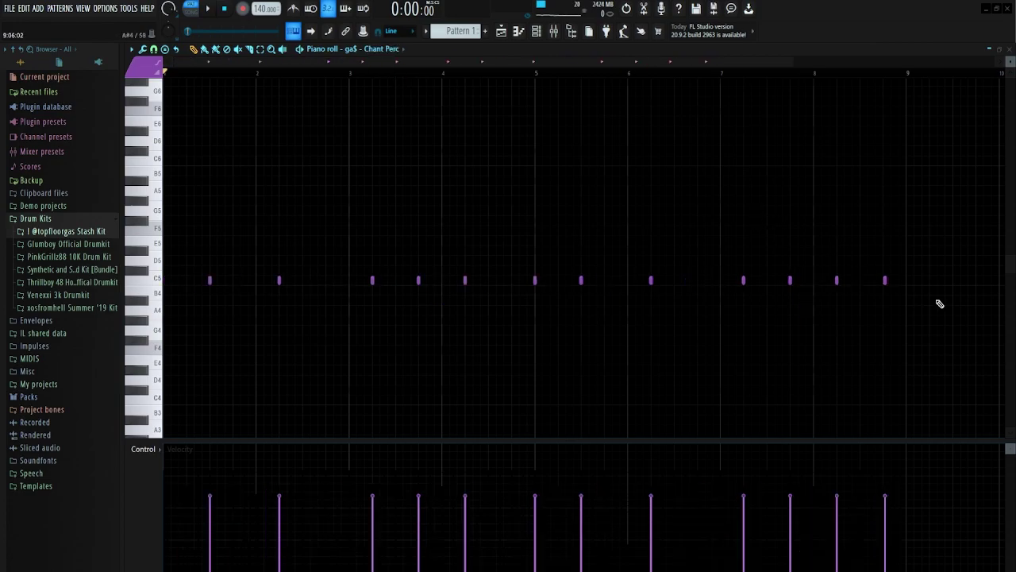
ctrl+drag(940, 303, 12, 238)
click(419, 88)
Open the ga$ - Ramone 808 pattern, highlight all its notes, and examine the short D#5 note in bar 5 up close.
click(392, 49)
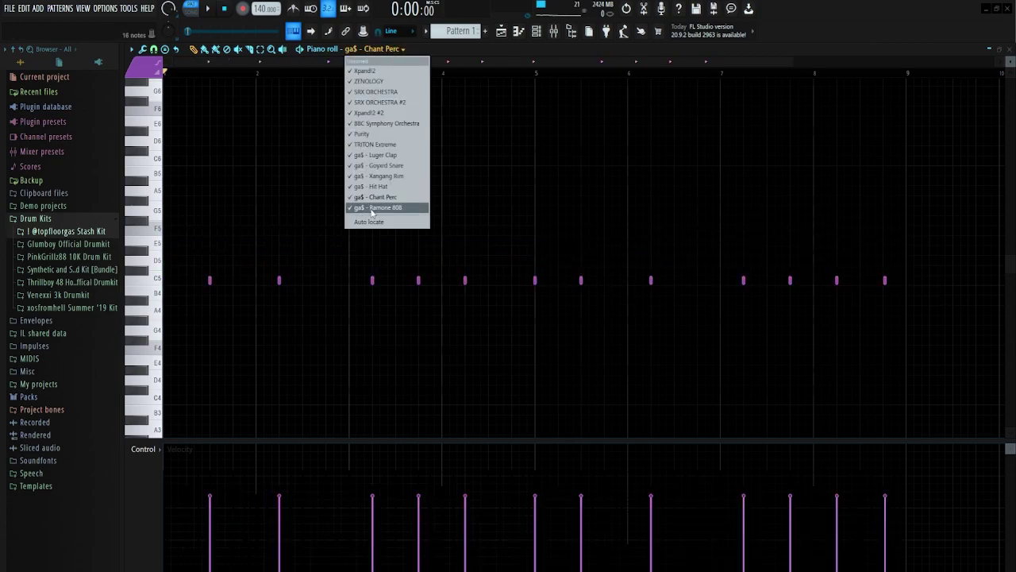
click(413, 206)
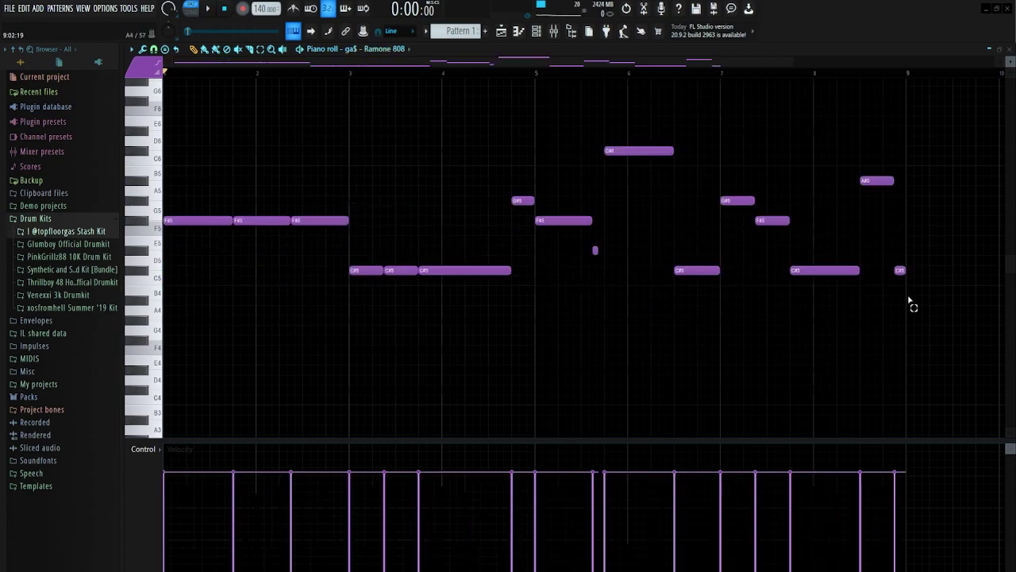
ctrl+drag(917, 314, 95, 129)
click(206, 200)
ctrl+scroll(608, 247, up, 4)
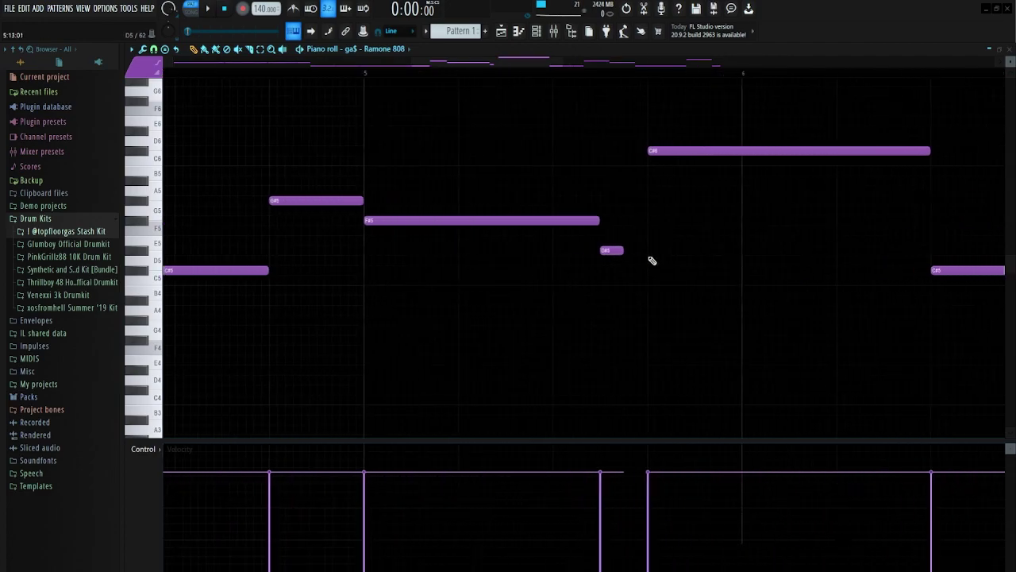
ctrl+scroll(631, 254, up, 2)
ctrl+scroll(637, 252, up, 2)
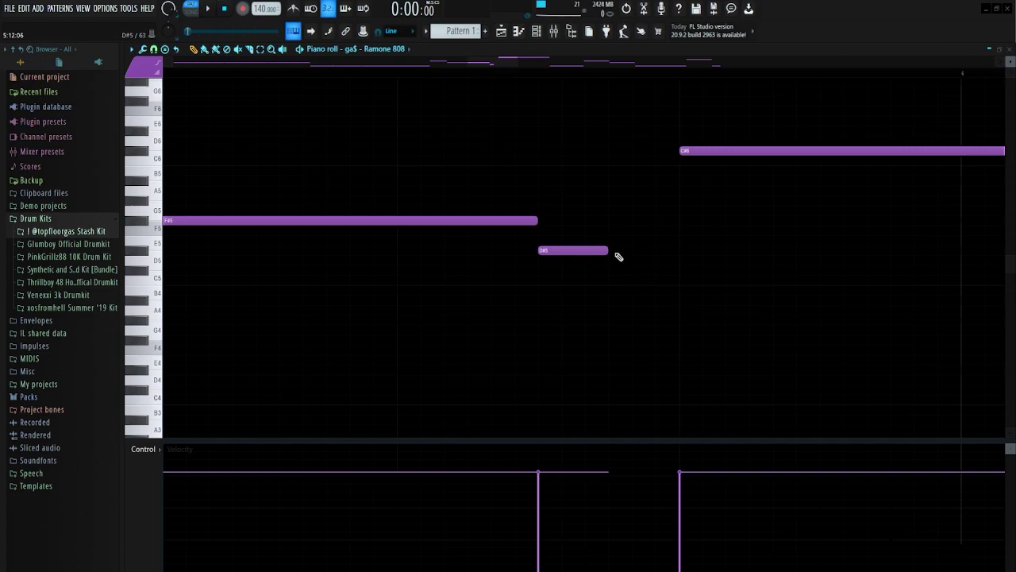
ctrl+scroll(635, 252, down, 8)
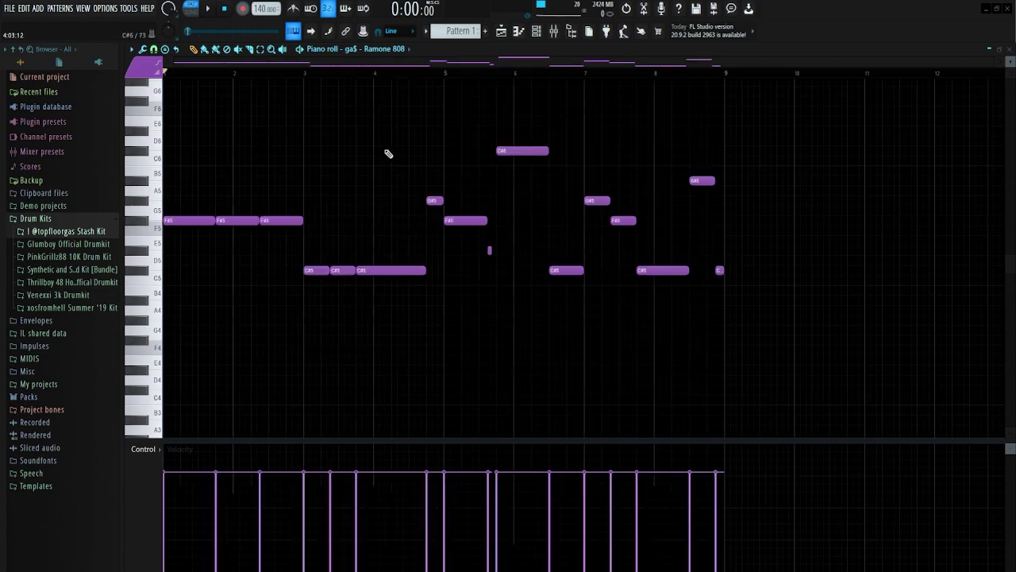
During playback, review the ga$ patterns in order: Luger Clap, Goyxrd Snare, Xangang Rim, Hit Hat, Chant Perc and Ramone 808.
key(space)
click(349, 49)
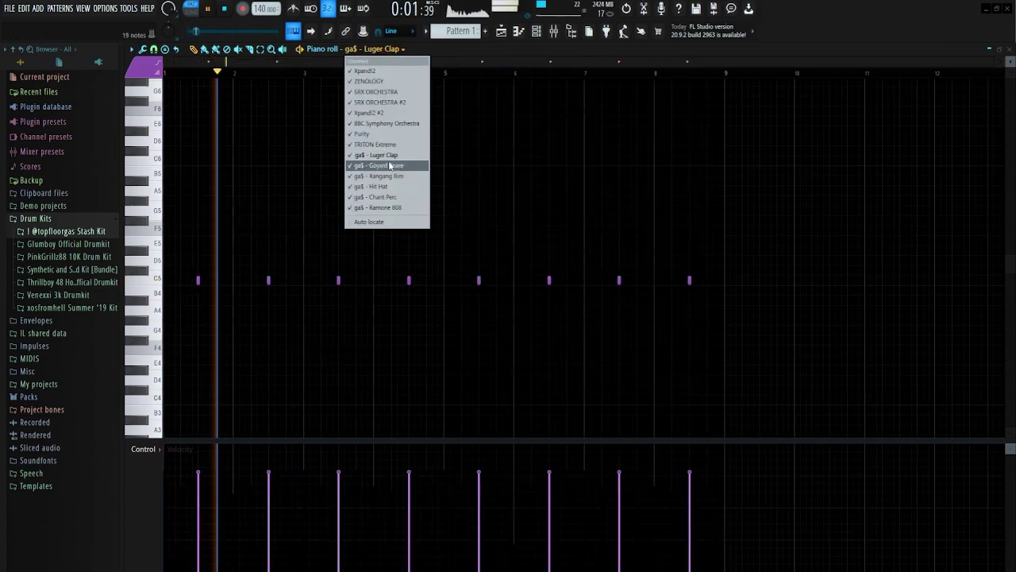
click(380, 165)
click(362, 48)
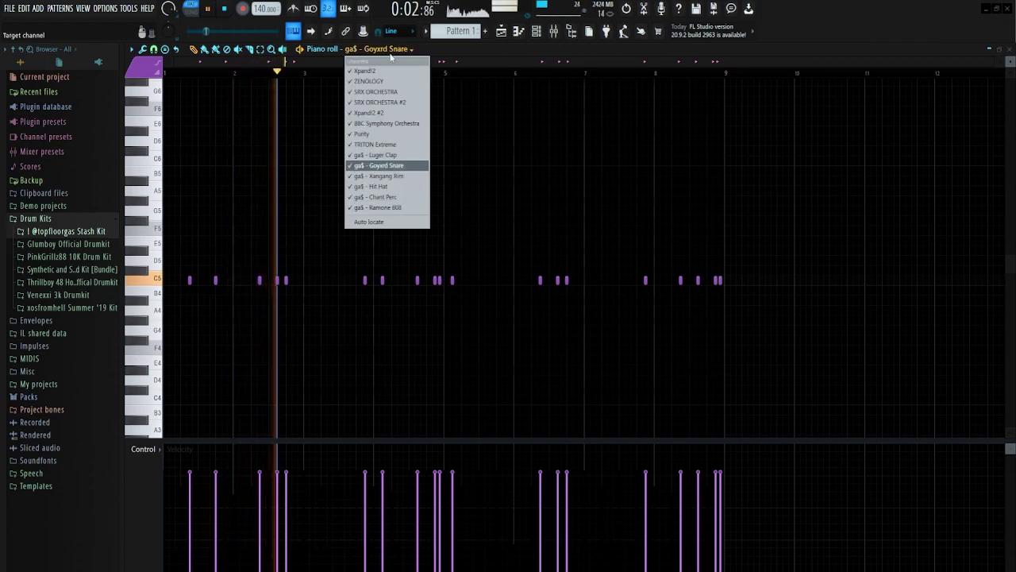
click(389, 175)
click(361, 49)
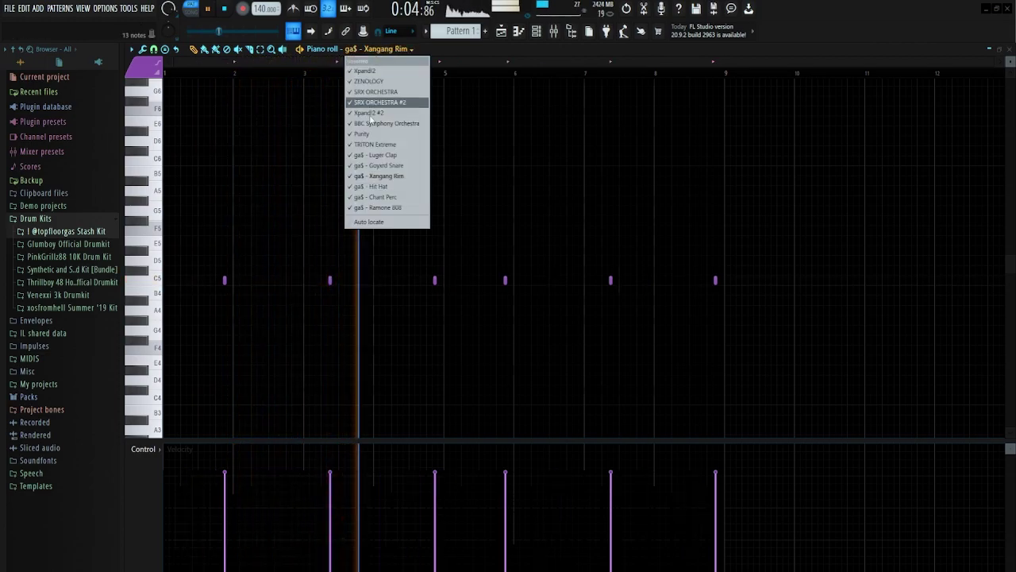
click(387, 186)
click(361, 48)
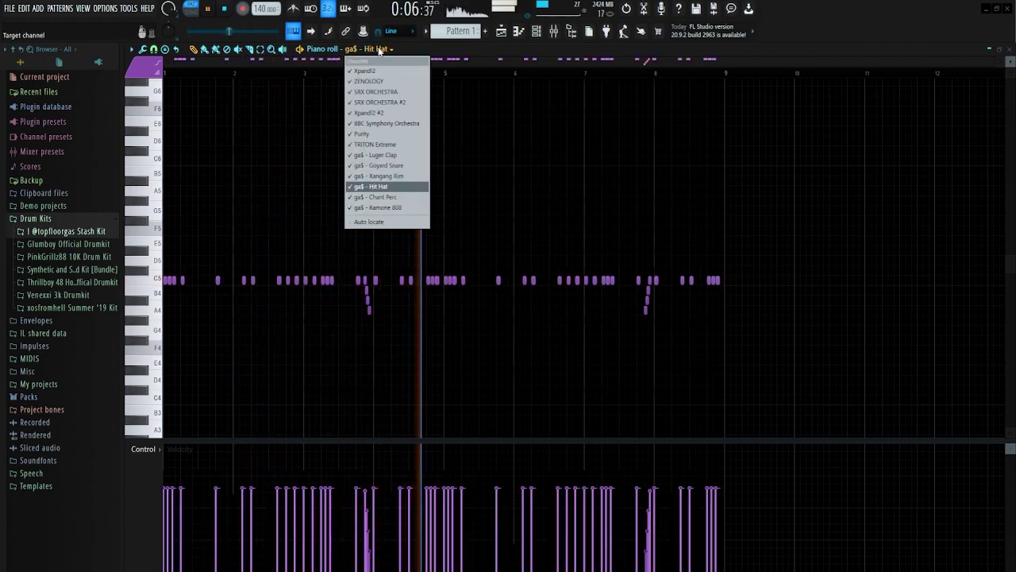
click(396, 196)
click(361, 49)
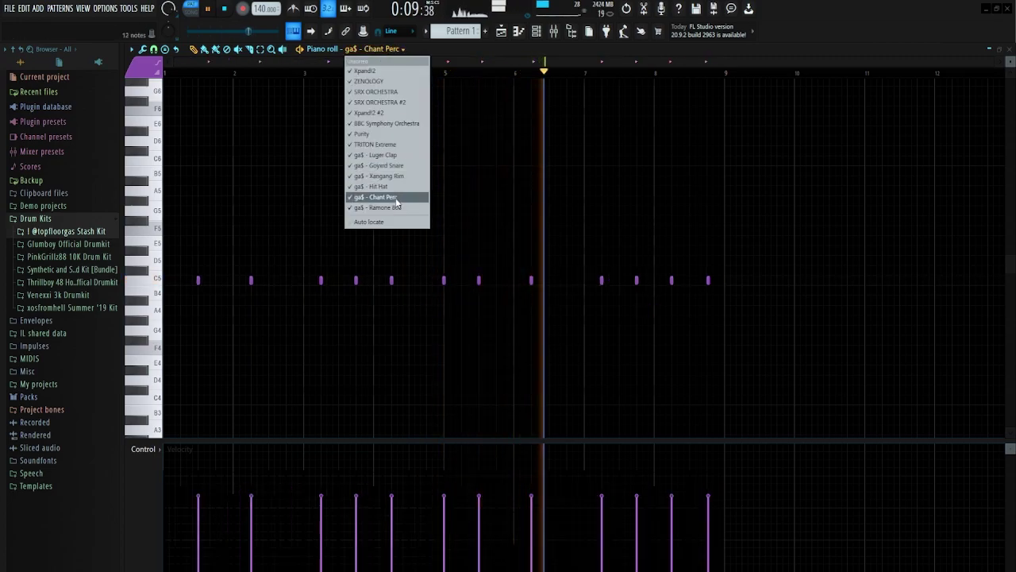
click(385, 207)
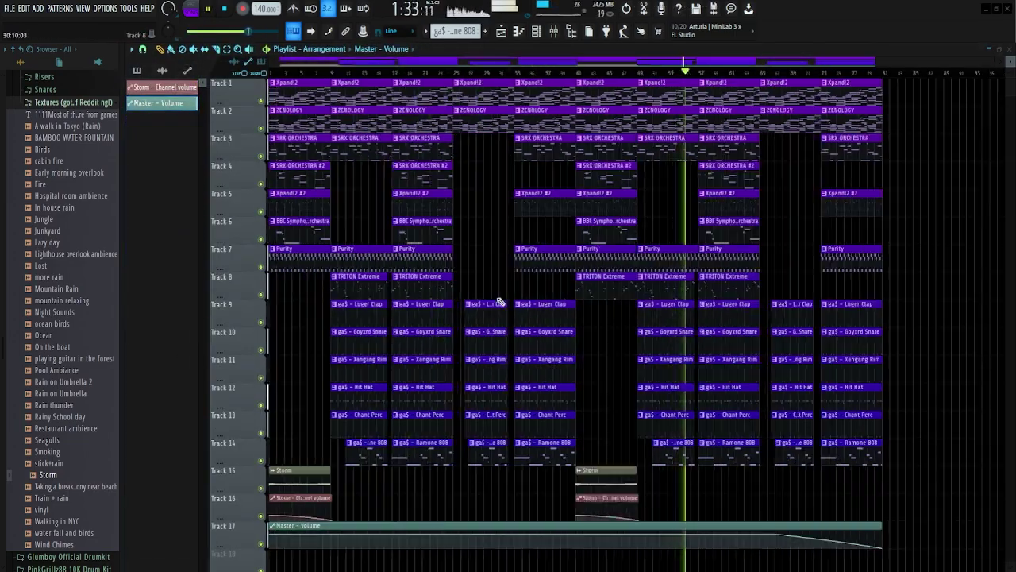
Stop the arrangement's playback, and highlight the seven intro melody clips in bars 1 to 8 and the first two TRITON Extreme clips.
key(space)
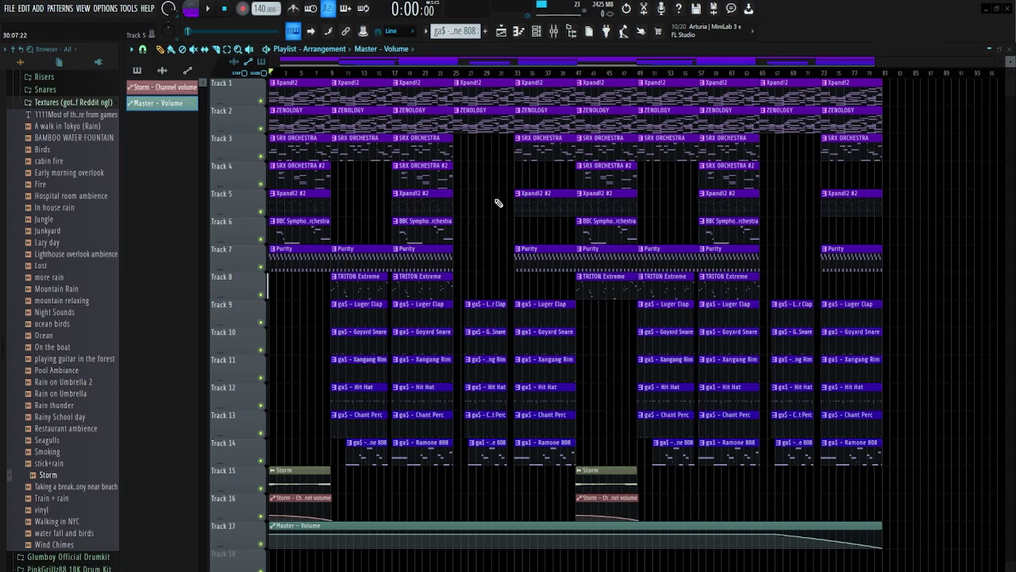
scroll(318, 437, up, 3)
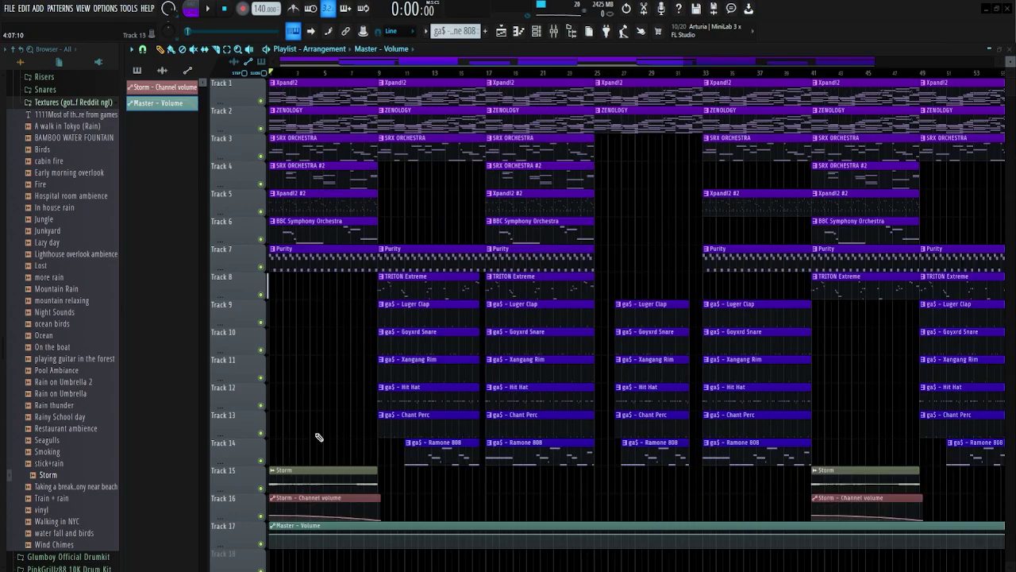
scroll(277, 467, up, 2)
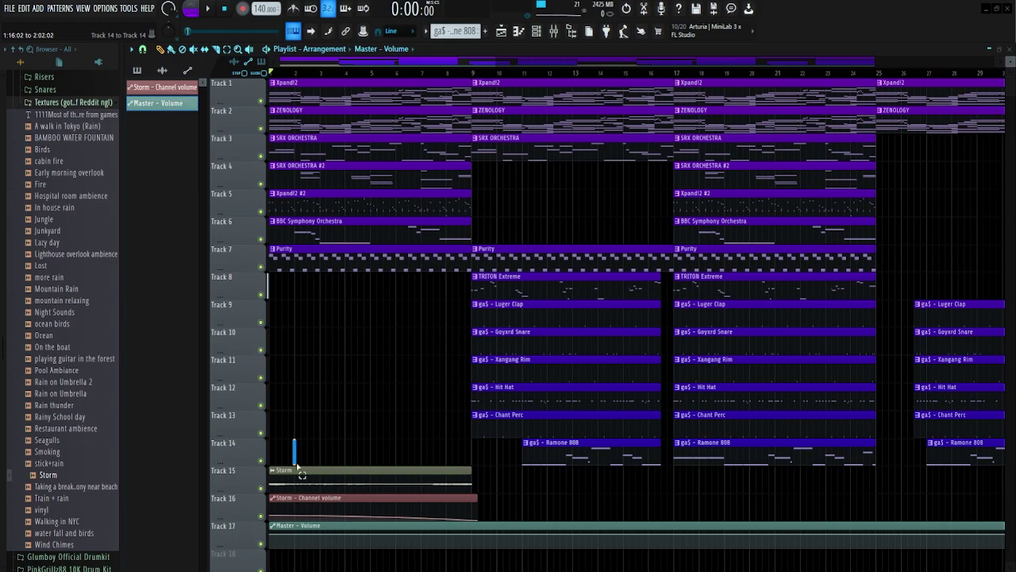
scroll(295, 470, up, 2)
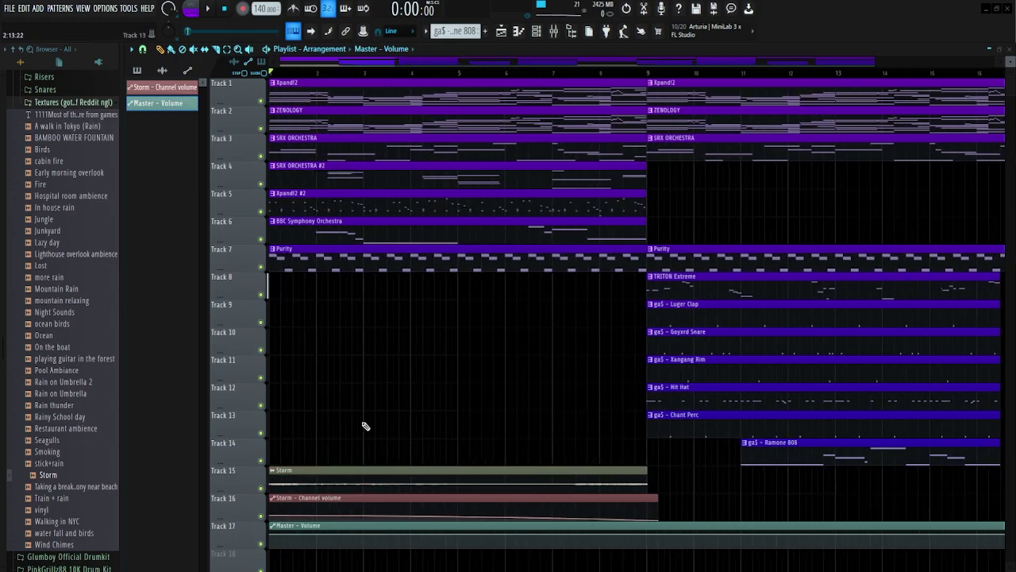
drag(431, 296, 363, 79)
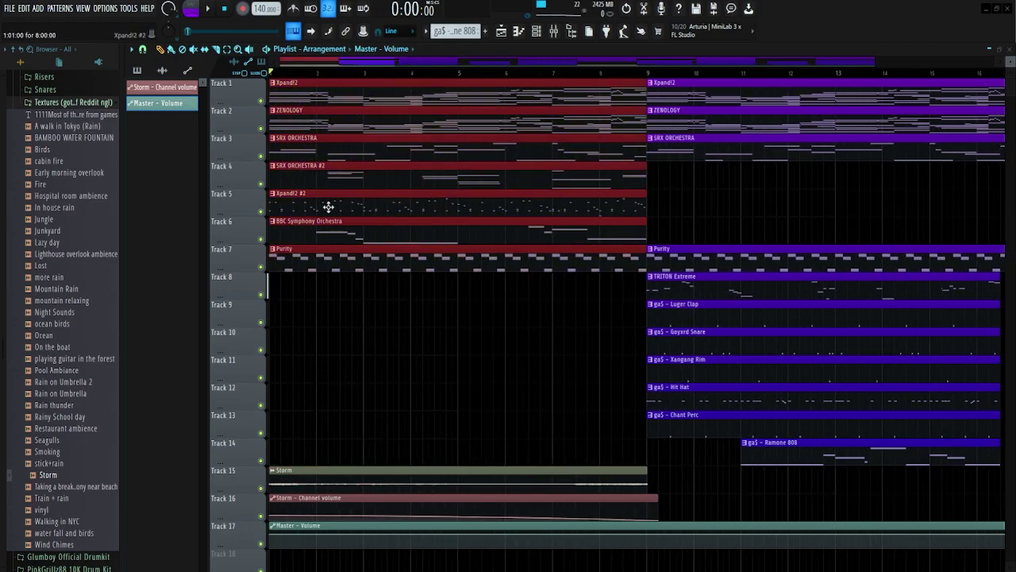
scroll(311, 268, down, 5)
click(408, 225)
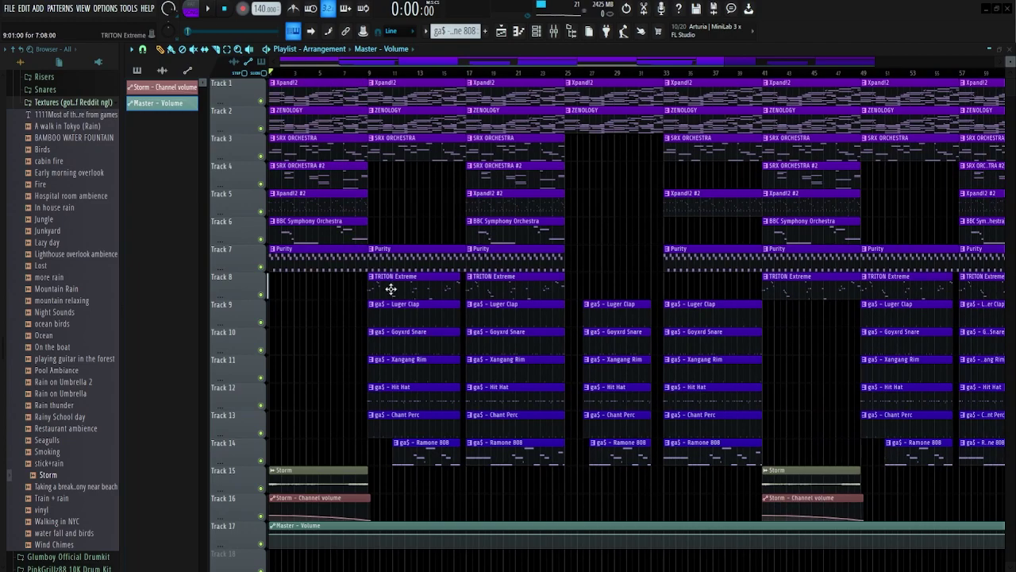
drag(349, 294, 521, 270)
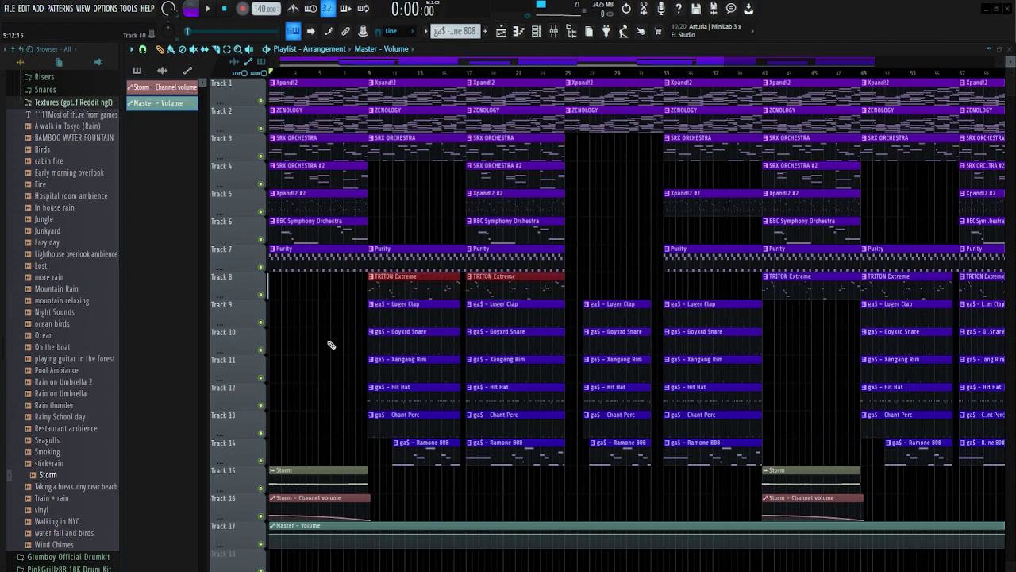
Examine the Storm clip and its channel volume automation in the intro, and play the arrangement from the start.
scroll(270, 469, up, 3)
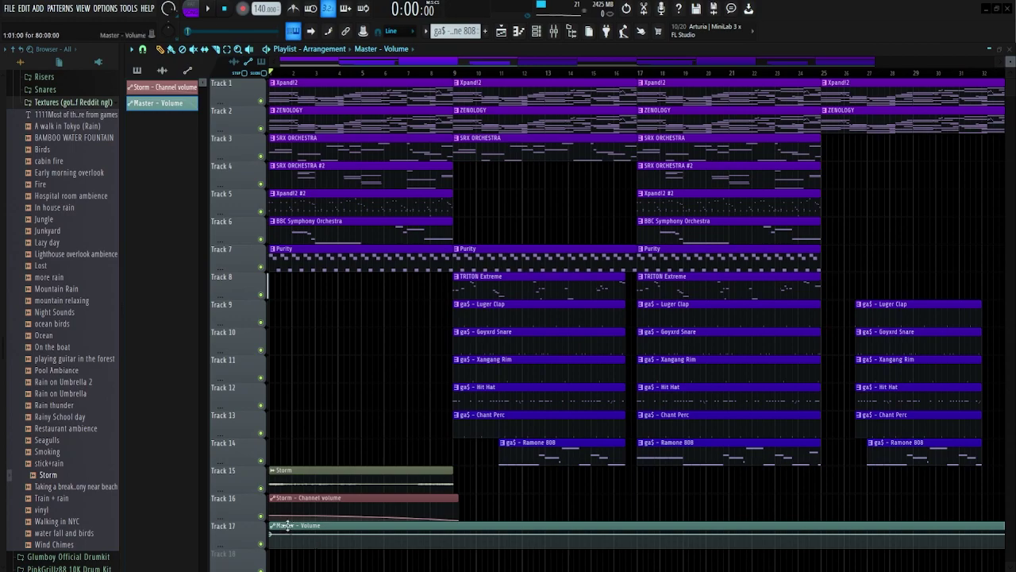
scroll(289, 528, up, 1)
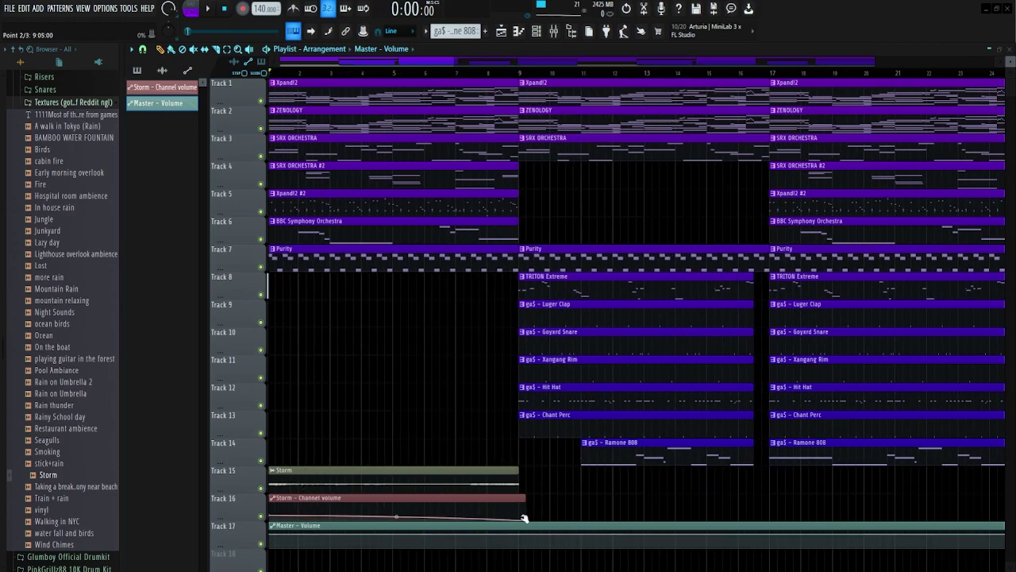
scroll(428, 418, down, 5)
key(space)
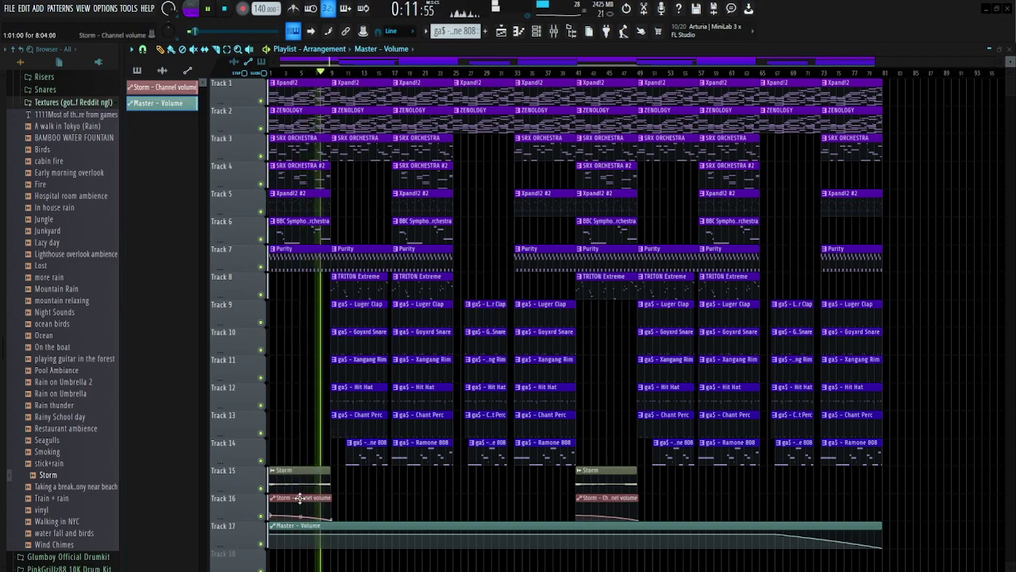
key(space)
Highlight the melody, drum and 808 clips starting at bar 9, and examine the gap where the drums cut out before bar 17.
drag(425, 465, 337, 95)
drag(353, 170, 401, 467)
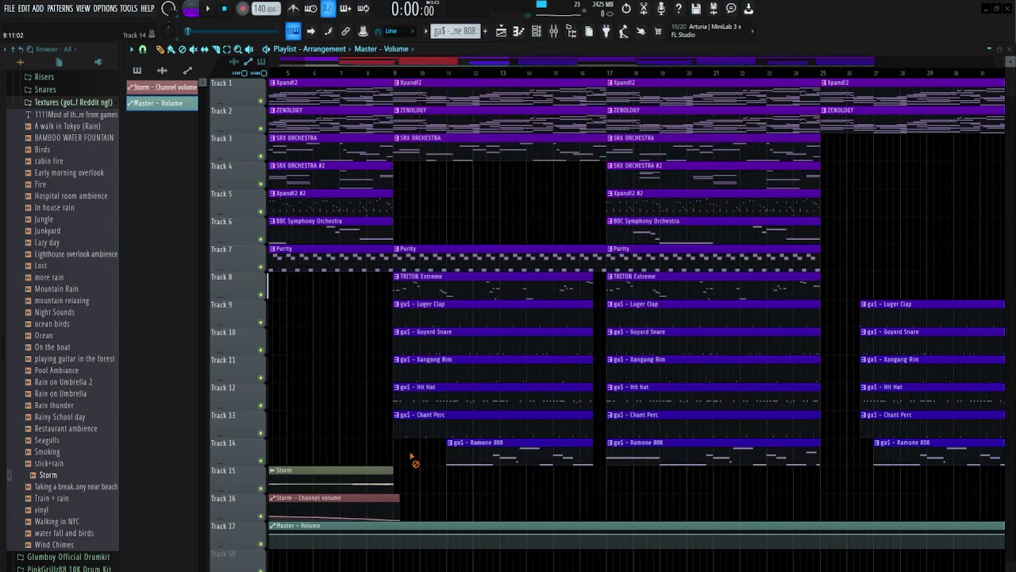
scroll(567, 461, up, 4)
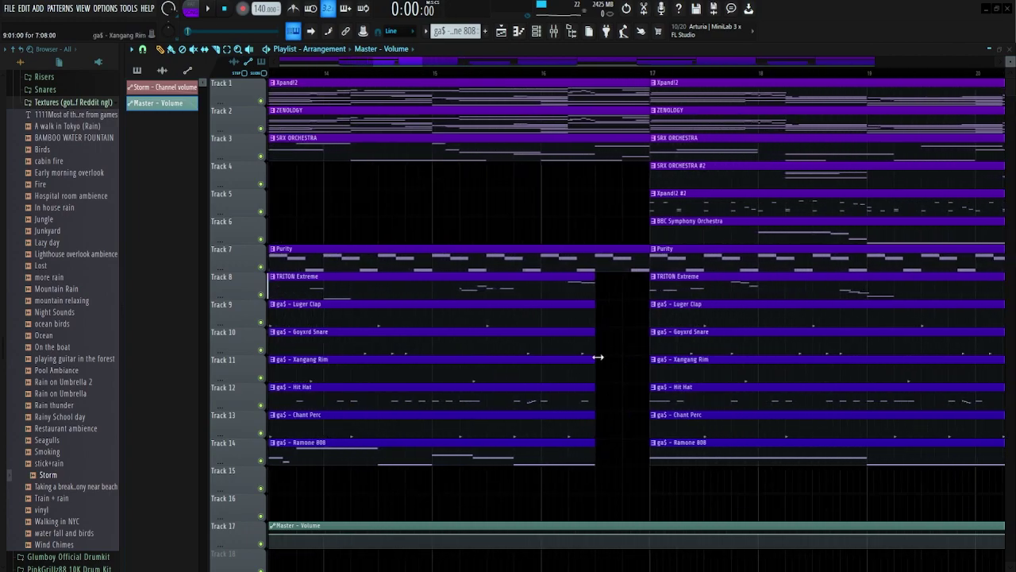
Highlight the empty gap just before bar 17 across the TRITON Extreme, drum and 808 tracks.
drag(615, 290, 644, 463)
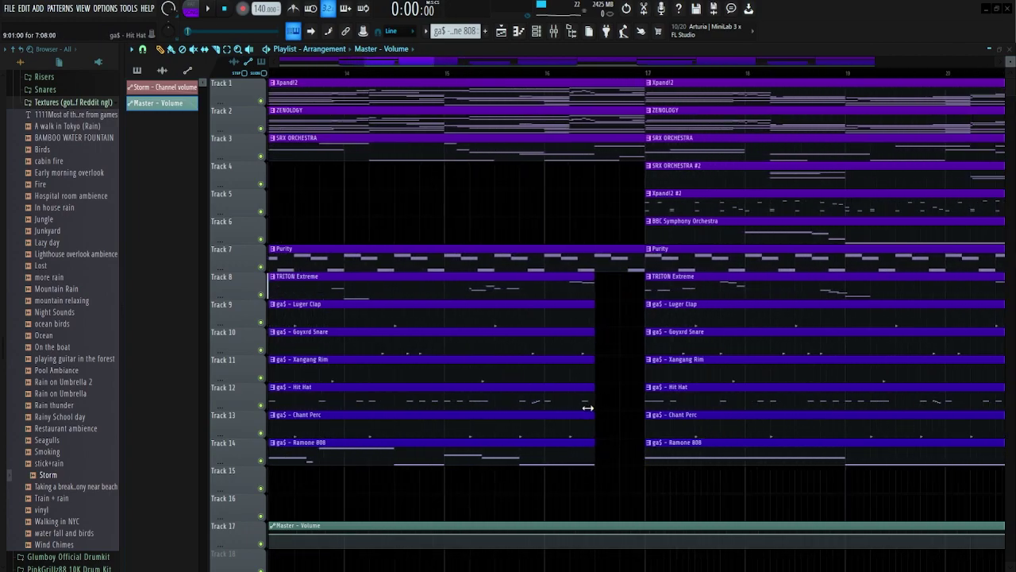
scroll(580, 389, down, 3)
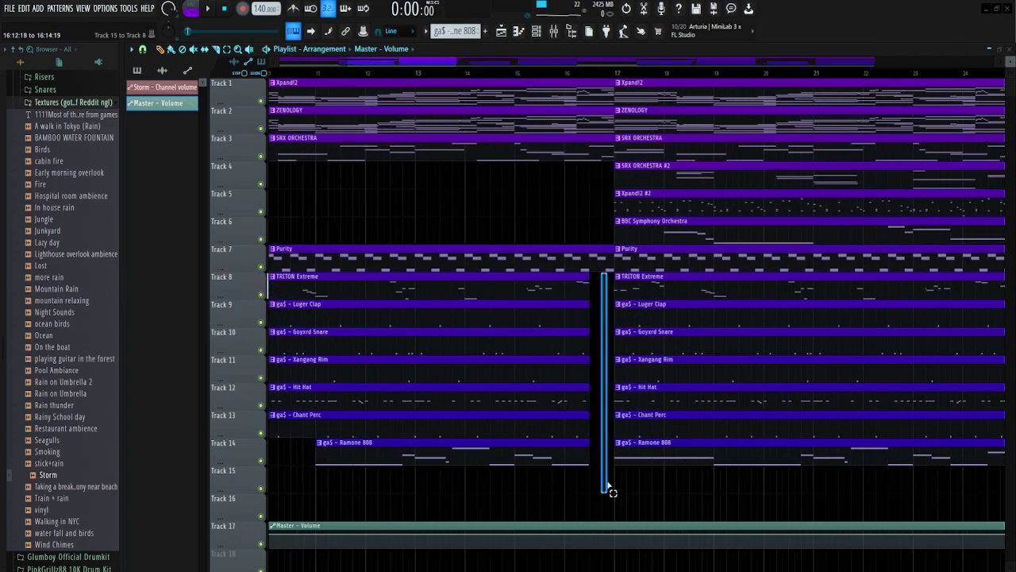
drag(606, 487, 606, 489)
scroll(429, 385, down, 3)
key(ctrl+z)
key(ctrl+z)
key(ctrl+z)
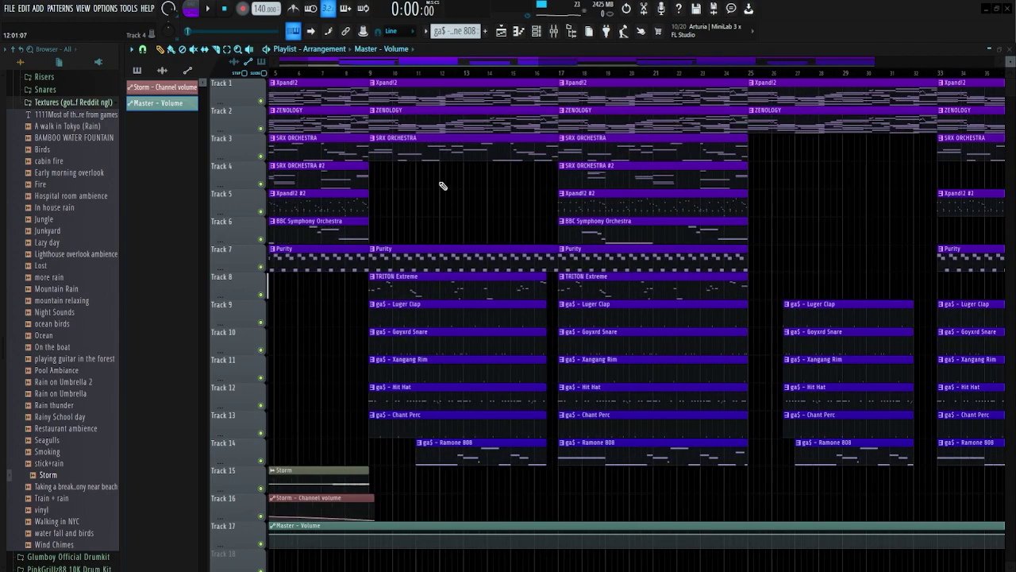
Highlight the empty stretch of tracks 4 to 6 after bar 9, the layers returning at bar 17, and the clips in bars 25 to 48.
drag(427, 208, 489, 243)
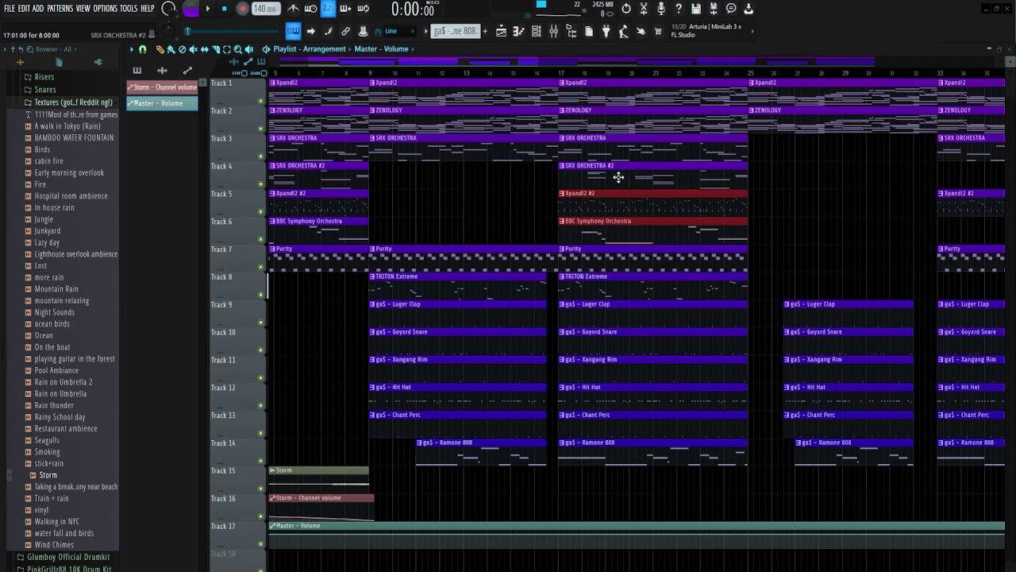
drag(487, 127, 627, 449)
scroll(494, 340, up, 5)
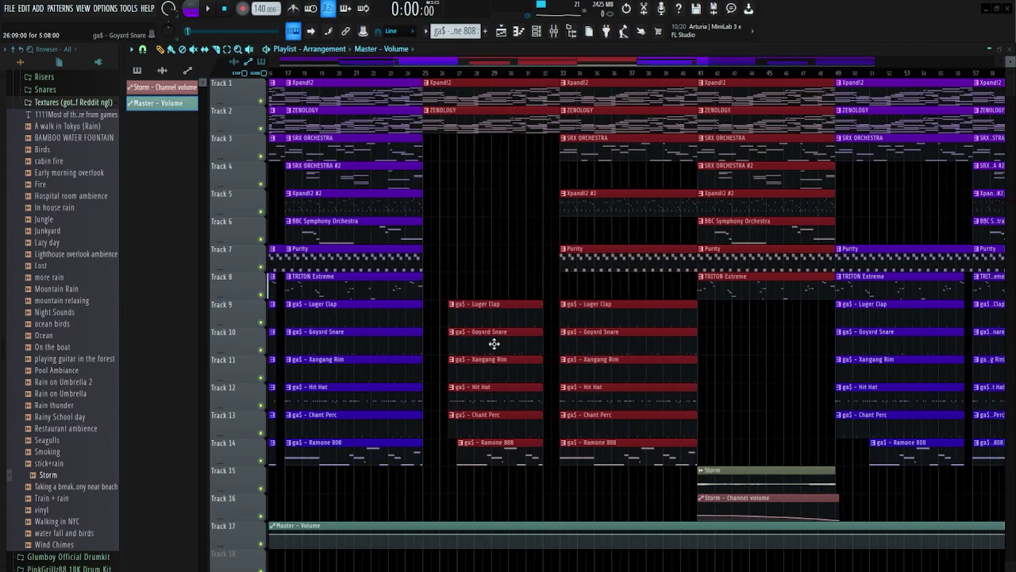
Highlight the drumless space after bar 25 and the five ga$ clips that follow it, Luger Clap through Chant Perc.
click(377, 329)
drag(365, 304, 407, 465)
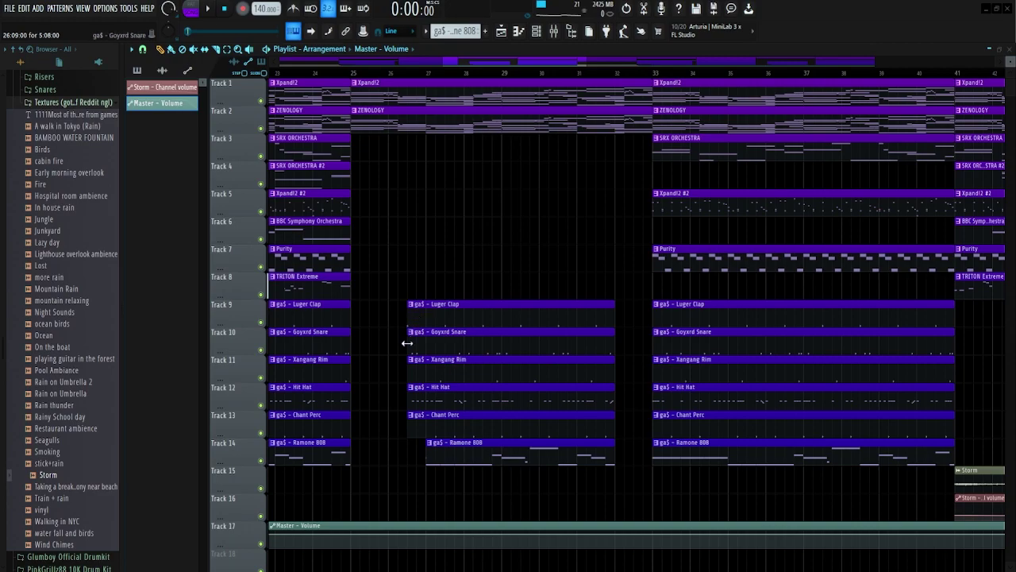
scroll(399, 390, up, 3)
click(435, 415)
scroll(516, 342, down, 3)
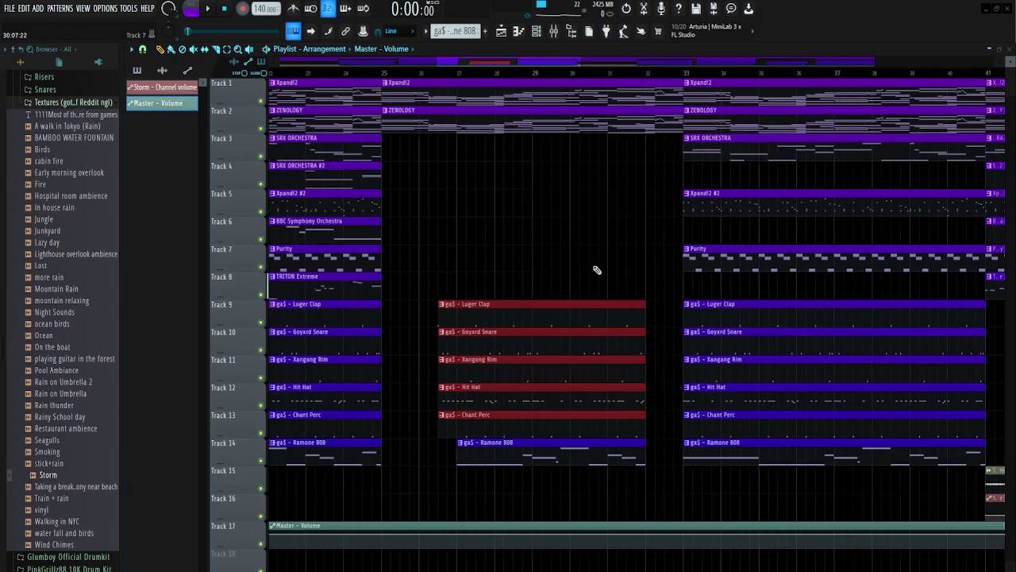
Highlight the melody clips of bars 25 to 40, including Xpand!2, ZENOLOGY, SRX ORCHESTRA, Xpand!2 #2 and Purity, and clear the selection.
click(693, 334)
scroll(700, 355, down, 5)
drag(635, 267, 521, 111)
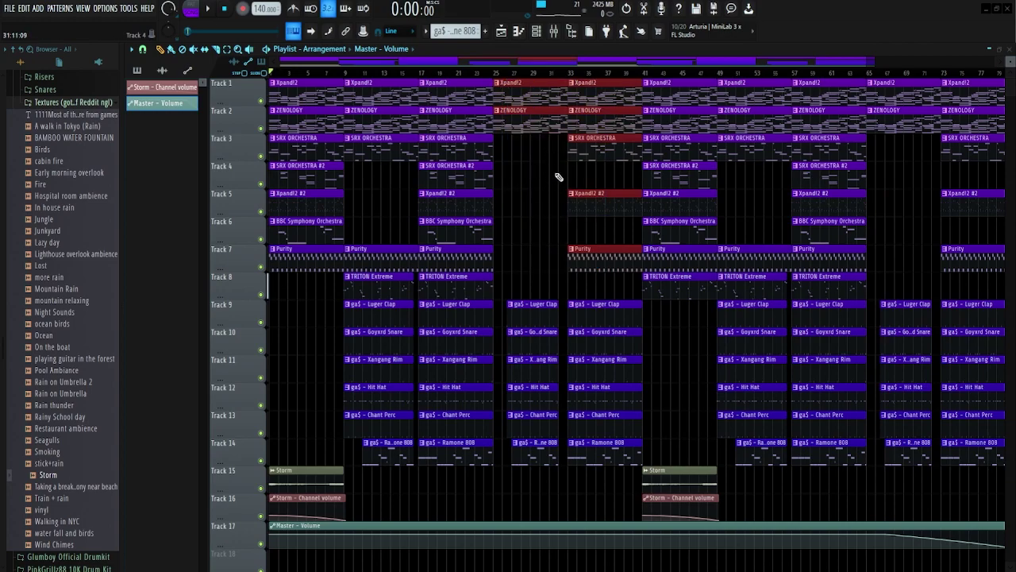
click(562, 253)
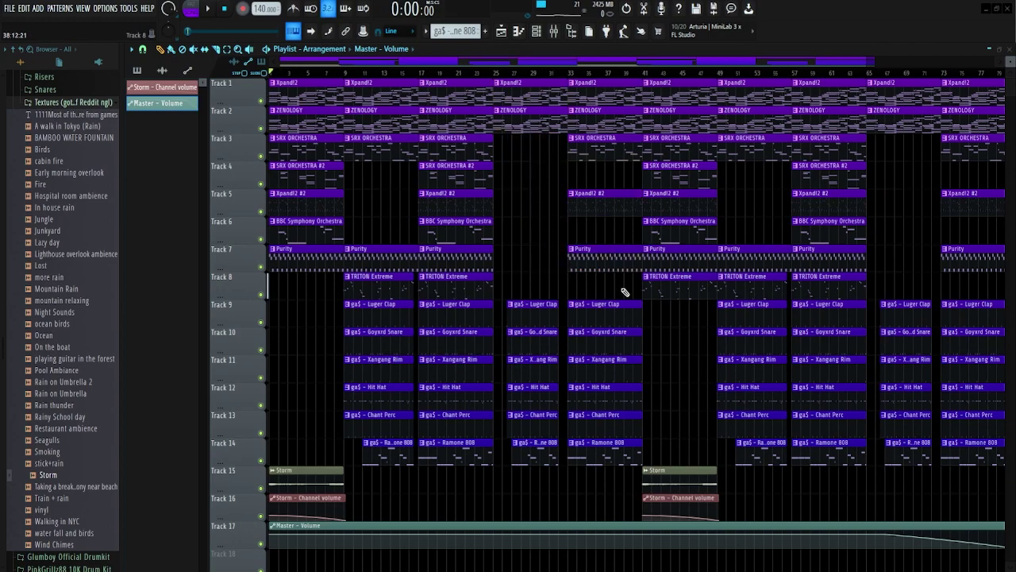
Highlight the Storm clip and its channel volume automation at bar 41, and the eight melody clips above them.
scroll(626, 317, up, 3)
drag(585, 481, 587, 508)
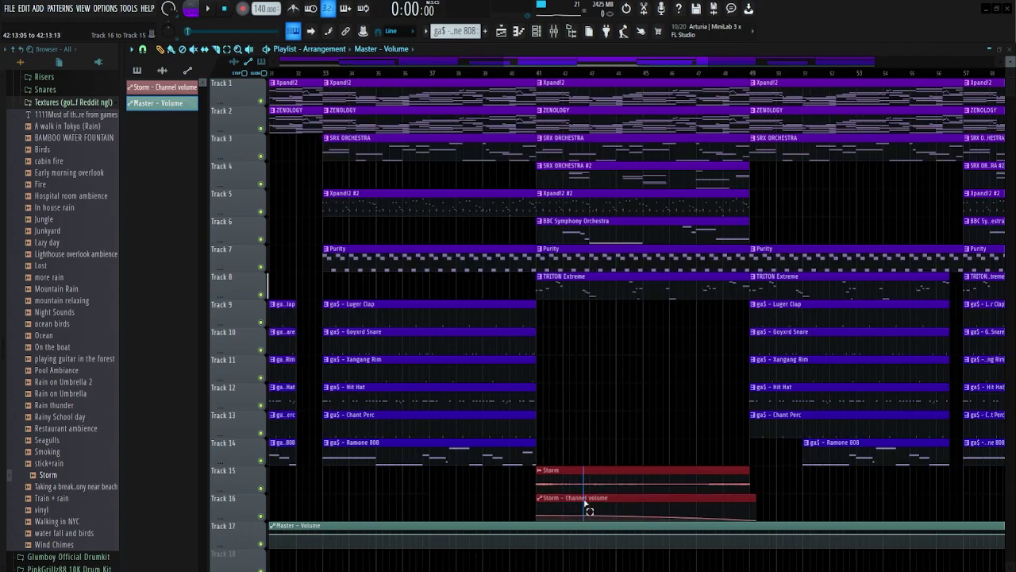
click(617, 405)
drag(619, 327, 579, 76)
scroll(620, 280, down, 4)
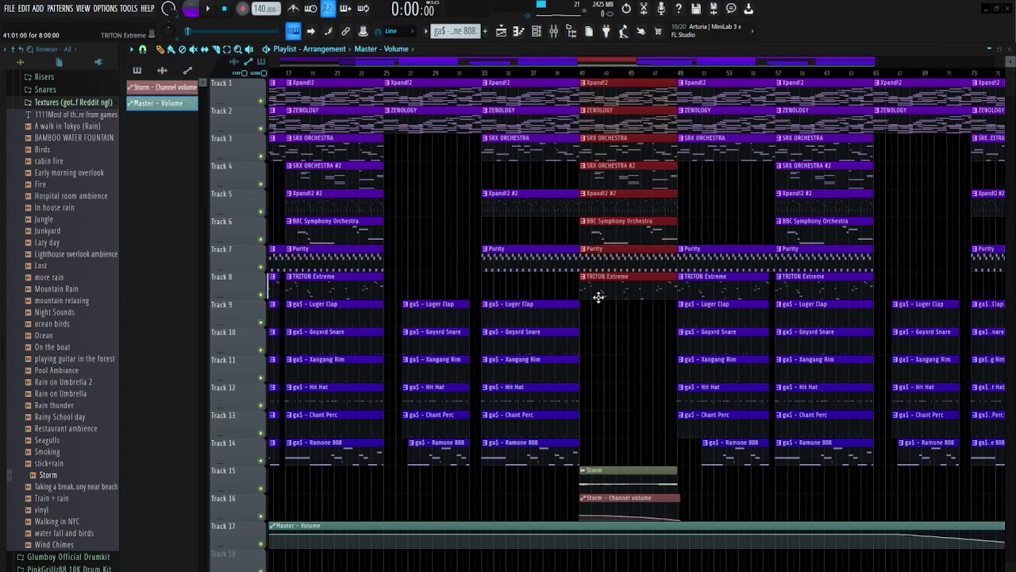
Highlight the melody, drum and 808 clips of the section starting at bar 49.
click(674, 233)
drag(727, 450, 659, 76)
scroll(783, 246, up, 2)
scroll(812, 223, down, 2)
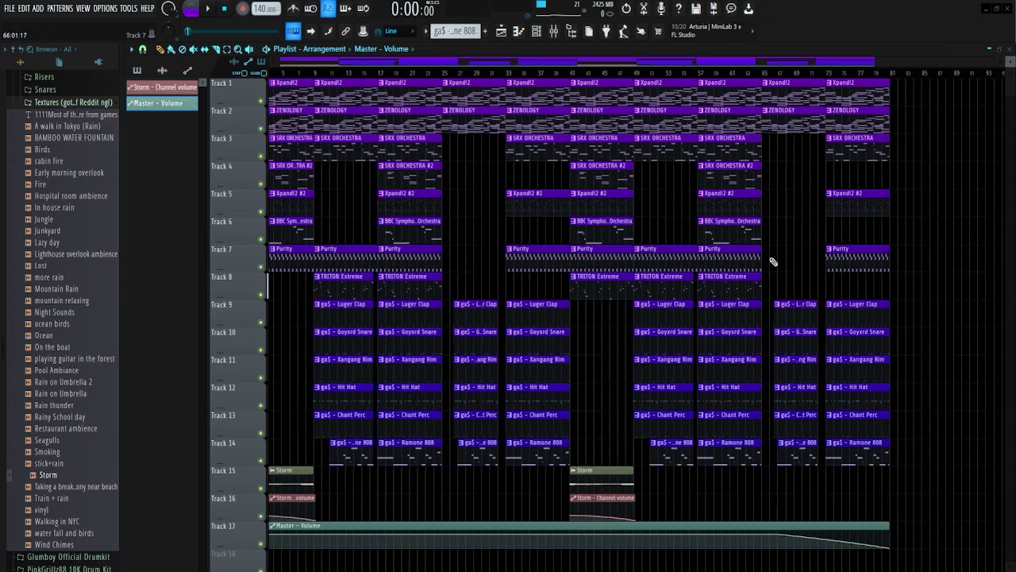
Highlight all melody, drum and 808 clips from bar 65 to the end, and examine the closing curve of the Master - Volume automation.
drag(880, 491, 794, 93)
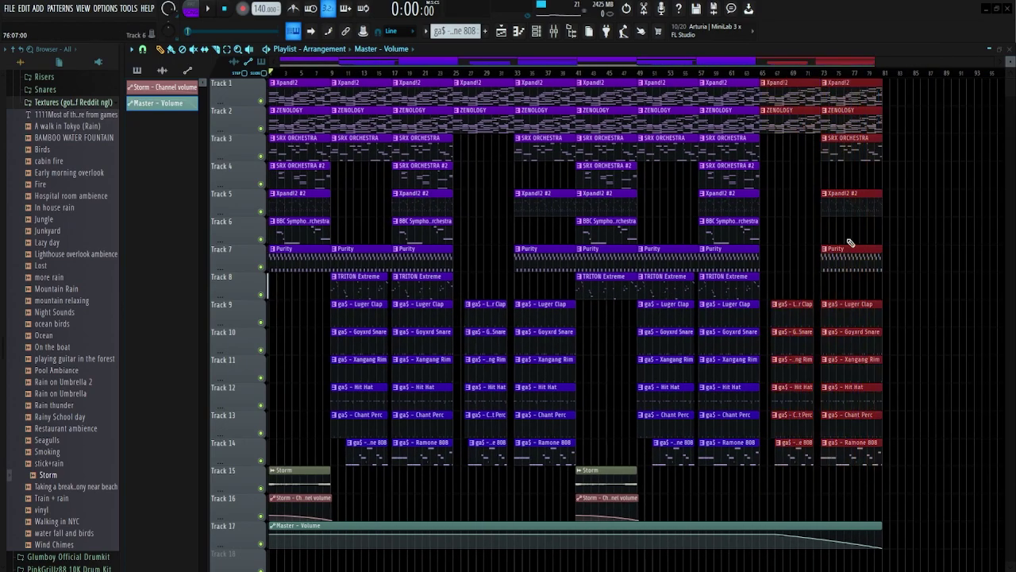
click(805, 196)
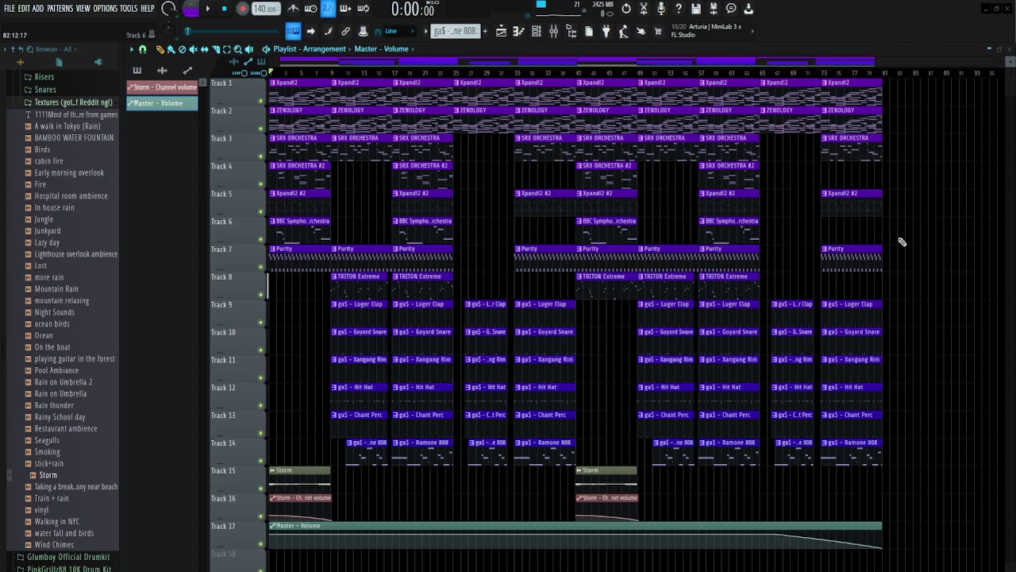
scroll(823, 452, down, 2)
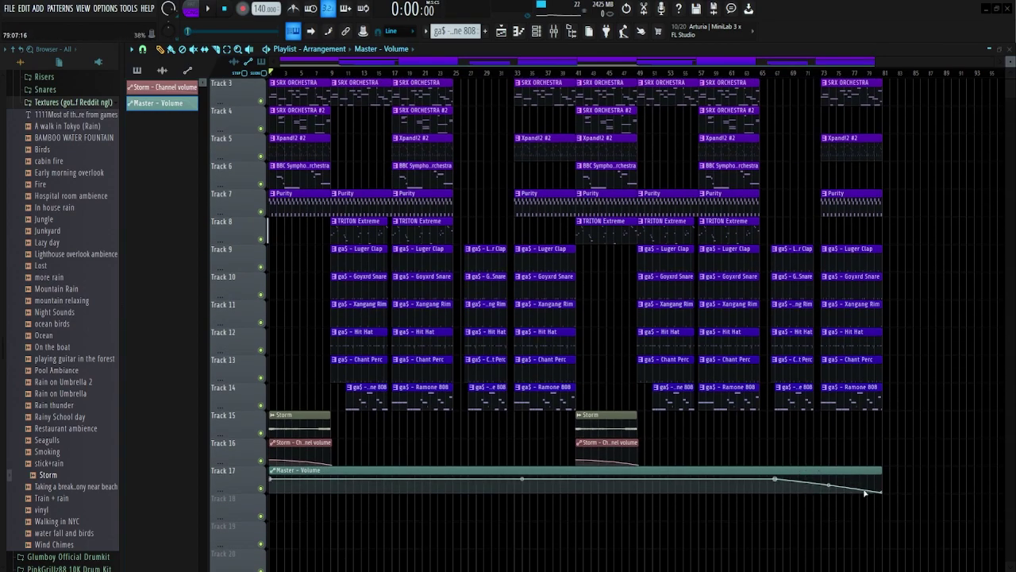
scroll(493, 268, up, 2)
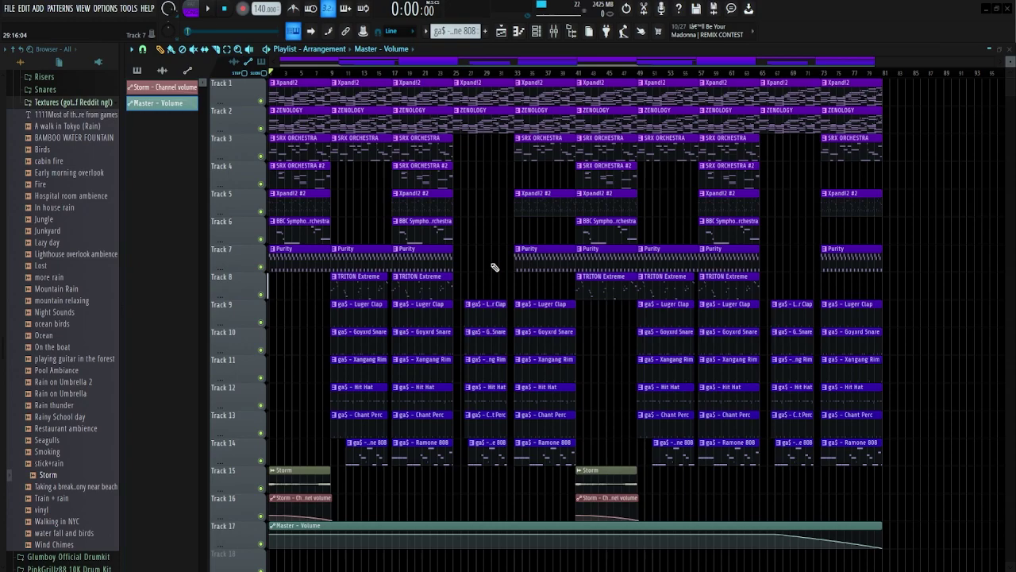